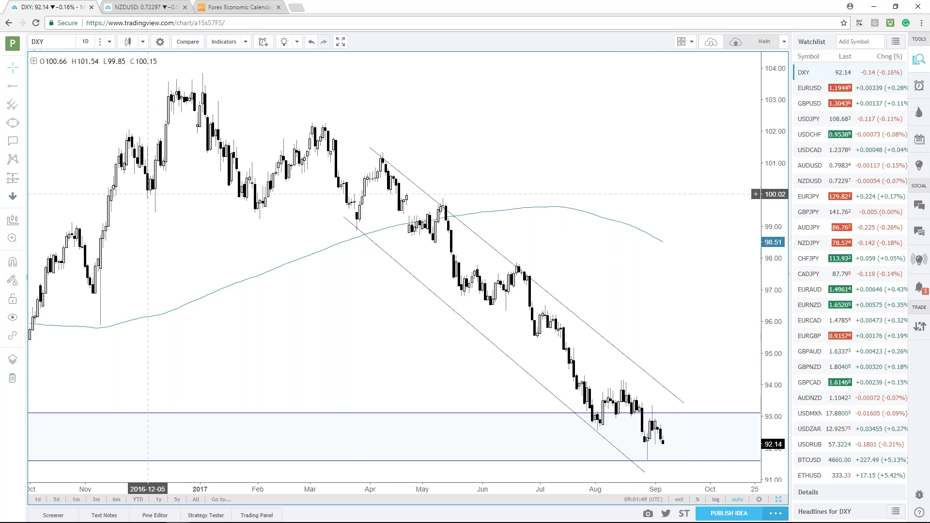
Switch the DXY chart to 1-month candles and zoom into its history
left_click(81, 43)
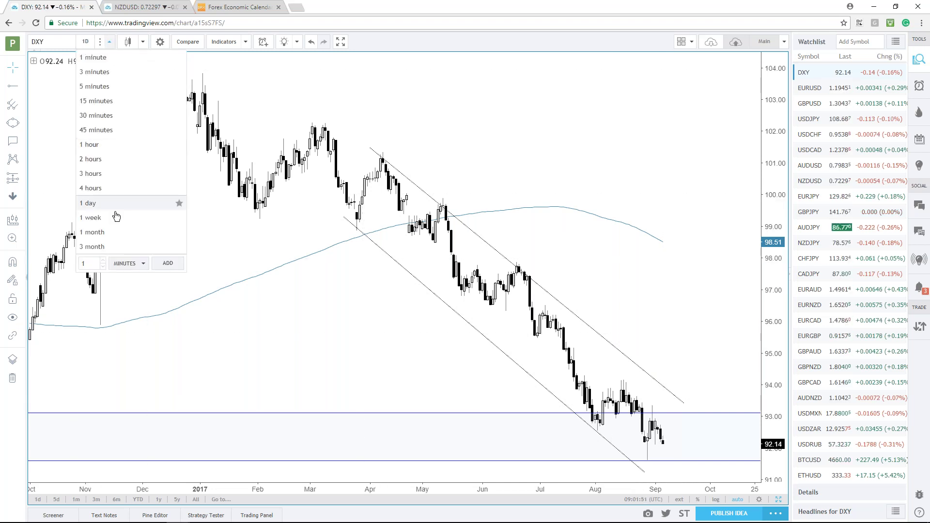
left_click(113, 234)
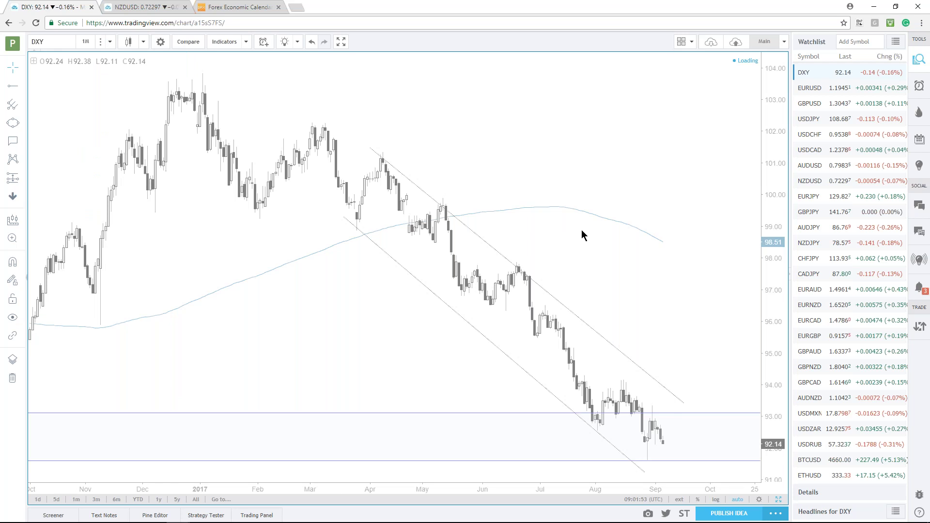
scroll(640, 262, "up", 4)
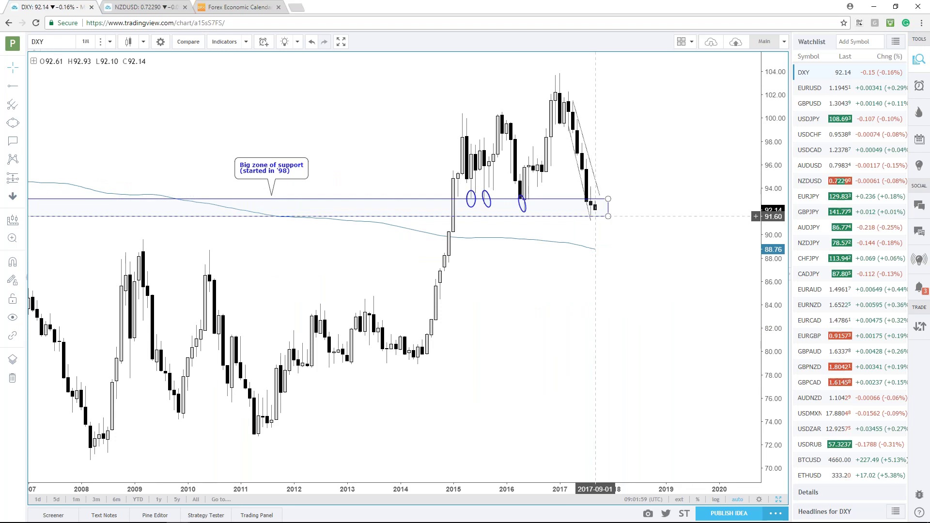
scroll(595, 235, "up", 3)
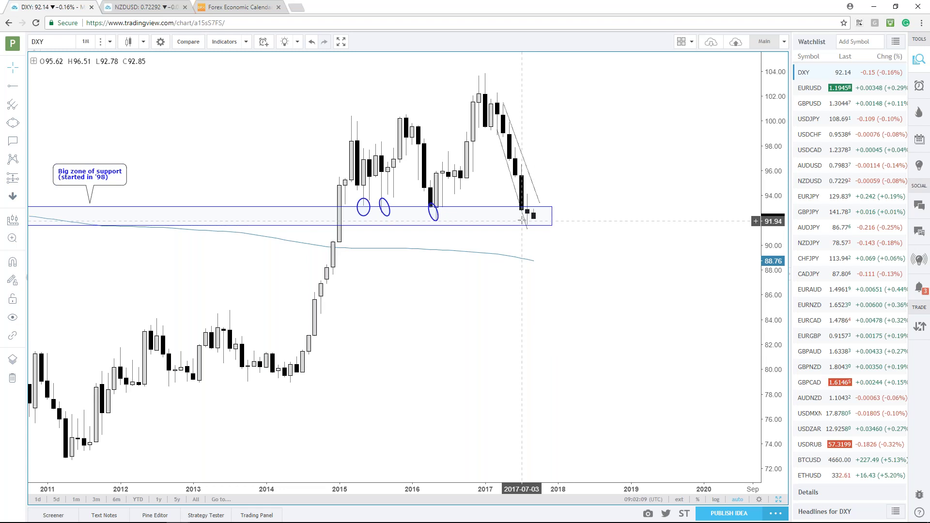
scroll(498, 306, "left", 3)
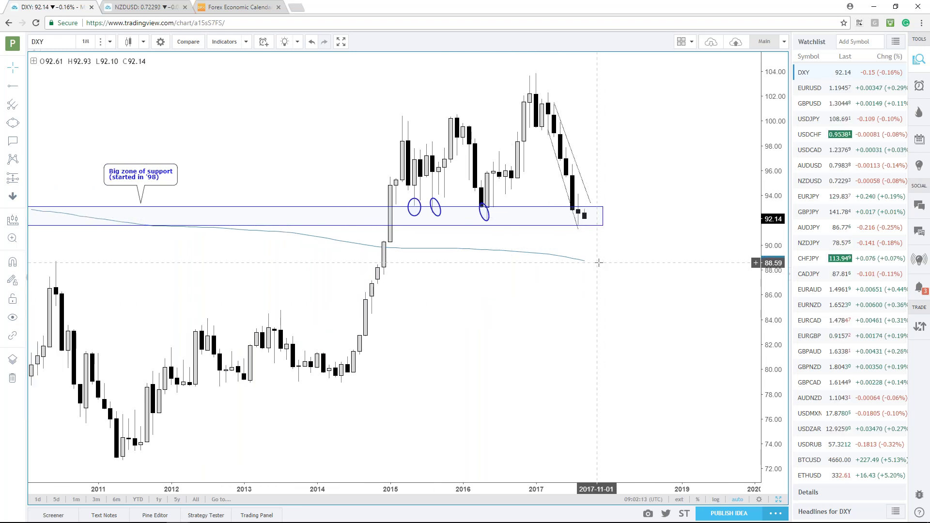
Move the 'Big zone of support' callout slightly lower on the monthly chart
scroll(588, 266, "down", 2)
scroll(587, 266, "down", 3)
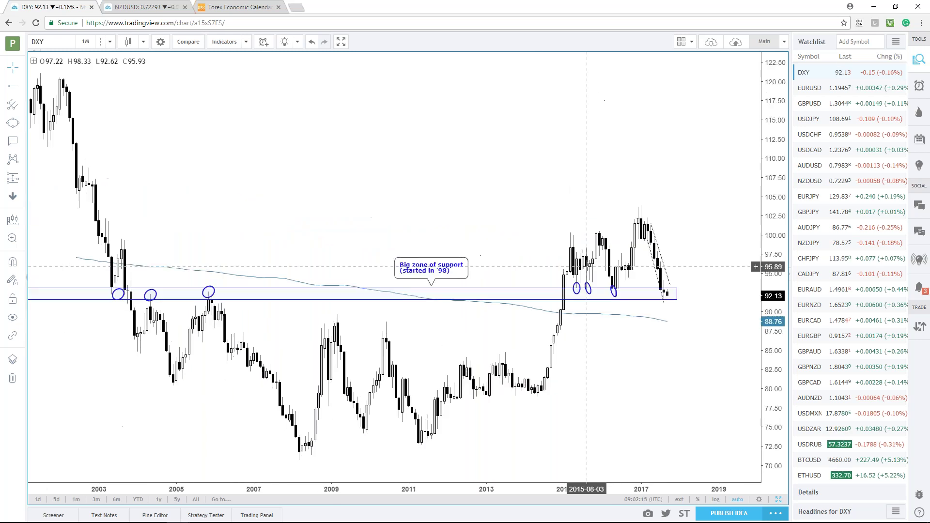
scroll(237, 295, "up", 1)
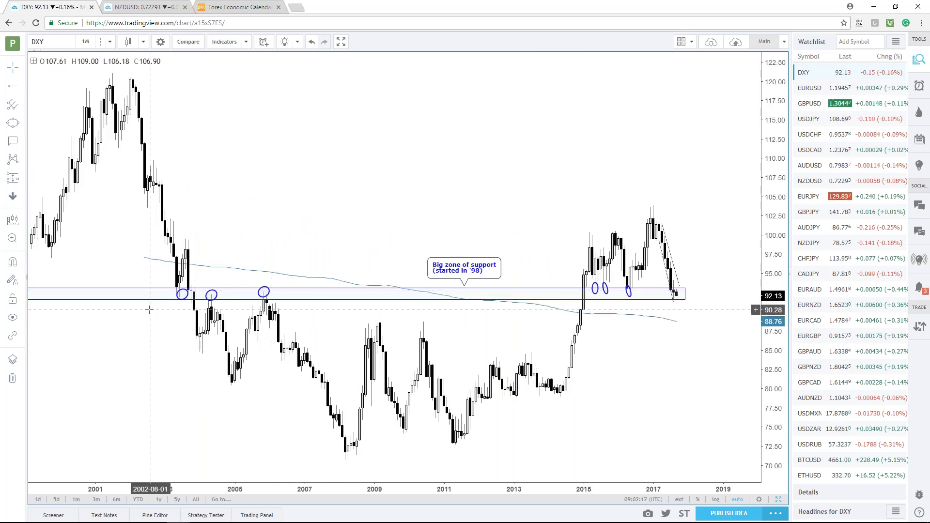
scroll(237, 294, "down", 1)
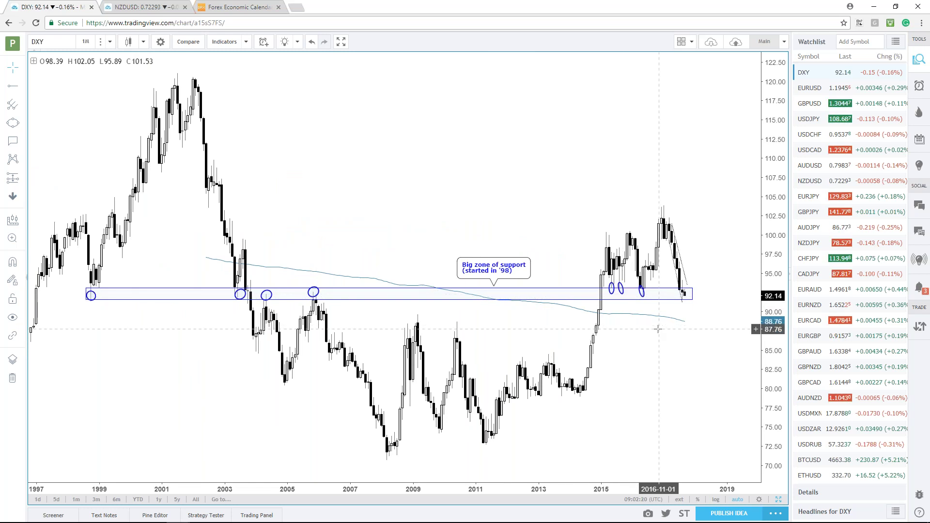
scroll(658, 329, "up", 5)
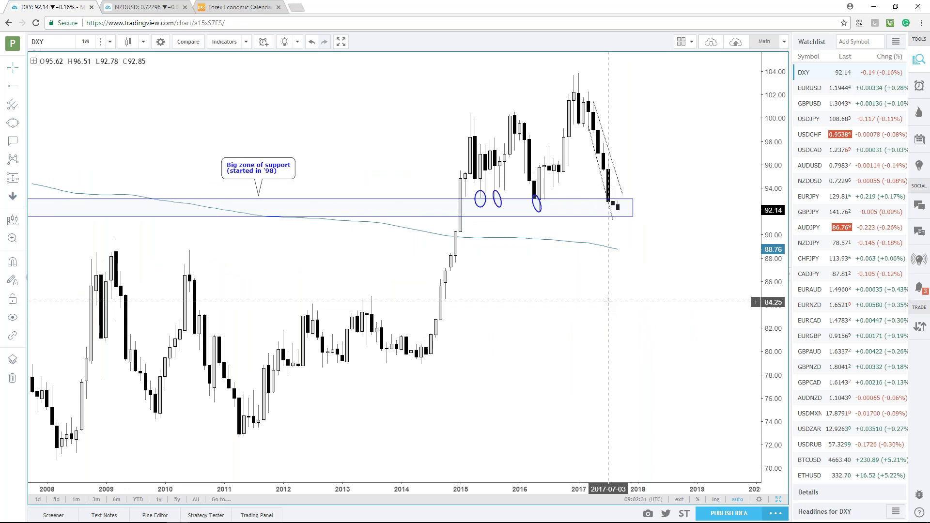
left_click_drag(260, 174, 261, 184)
left_click(377, 139)
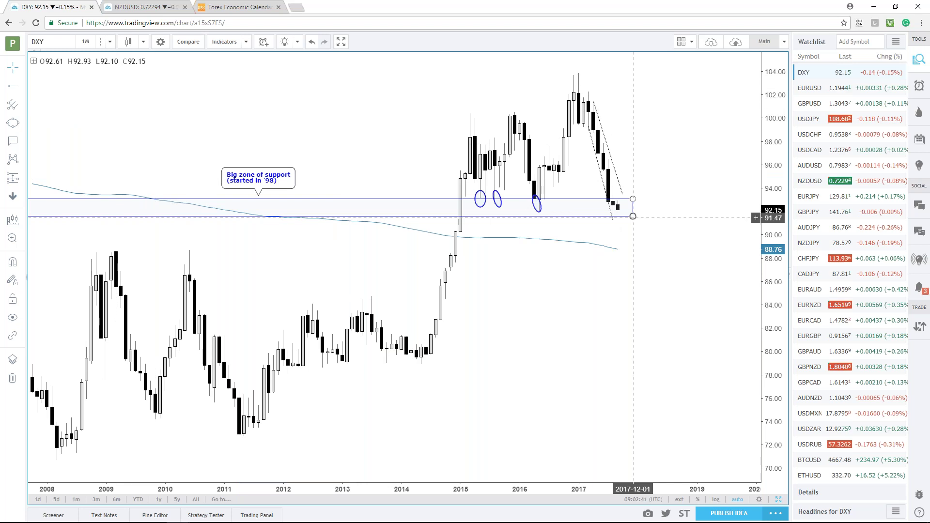
Return DXY to 1-day candles and open the EURUSD chart from the watchlist
left_click(110, 42)
left_click(98, 203)
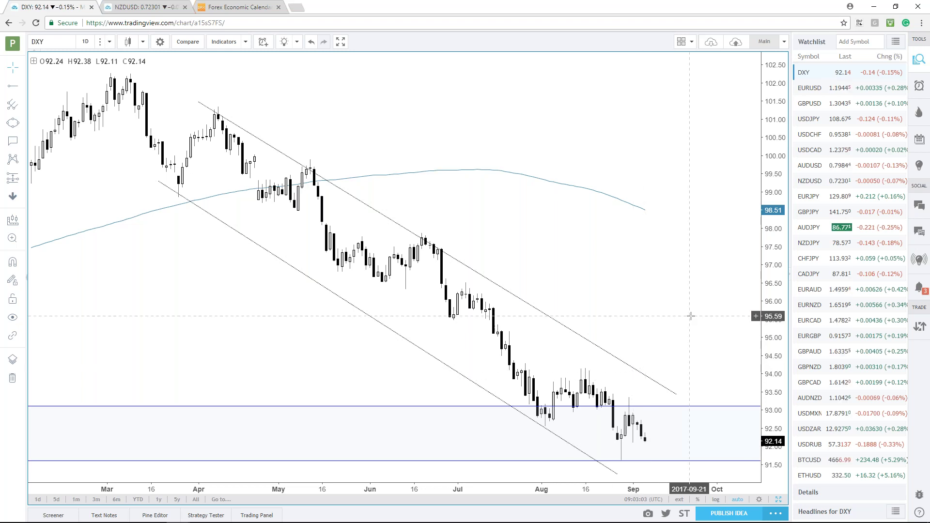
scroll(805, 297, "up", 1)
scroll(805, 297, "up", 1)
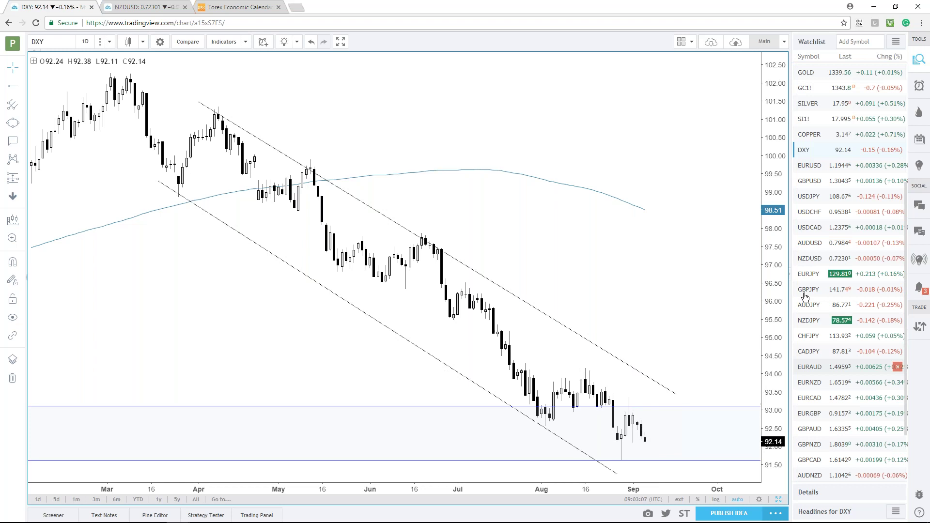
left_click(800, 169)
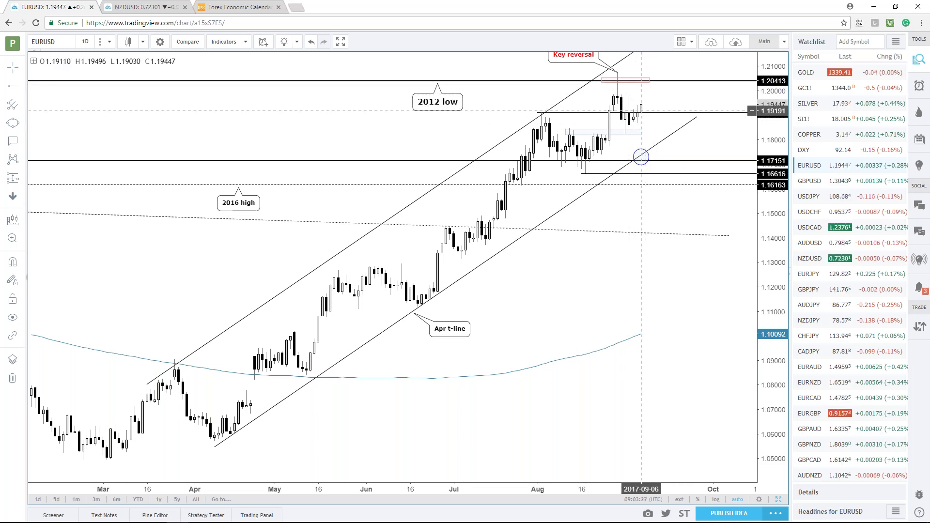
Compress the EURUSD price scale, nudge the 'Apr t-line' label left, and restore four charts
left_click_drag(766, 161, 764, 169)
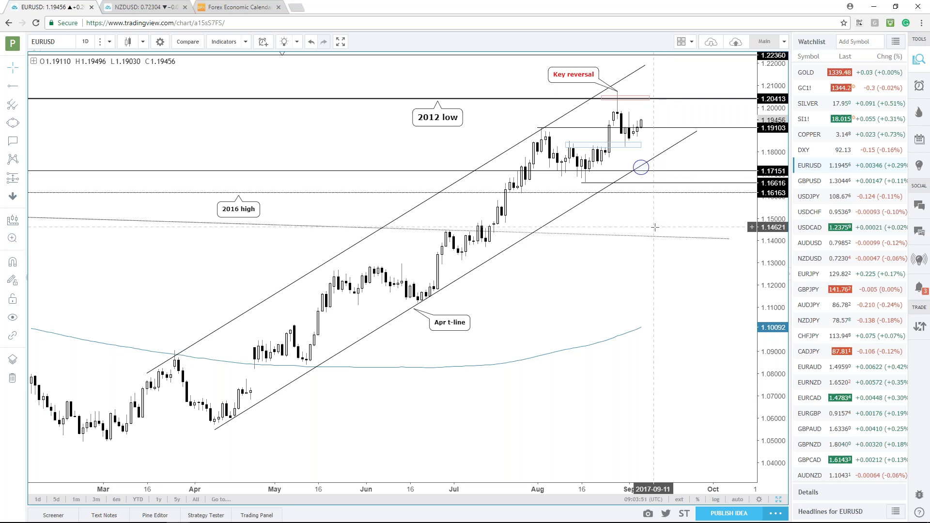
left_click(458, 323)
left_click_drag(458, 322, 446, 320)
left_click(575, 289)
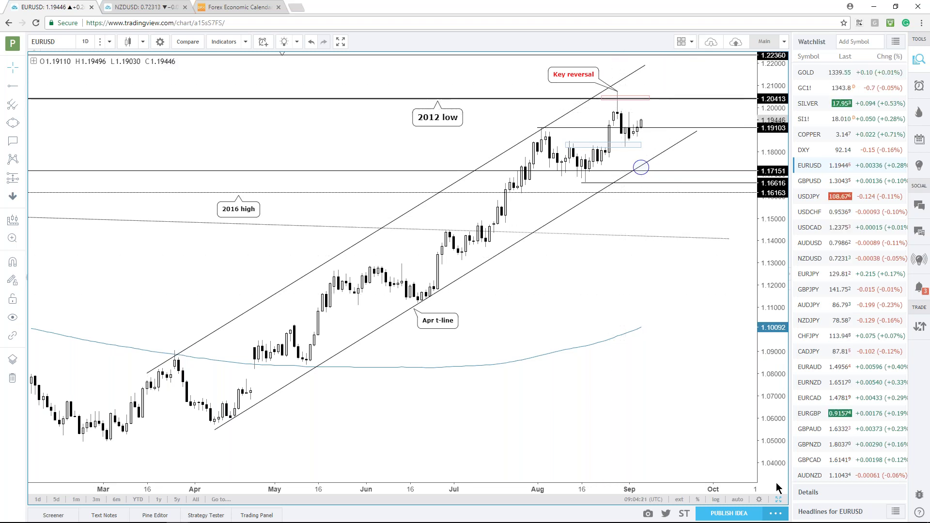
left_click(778, 500)
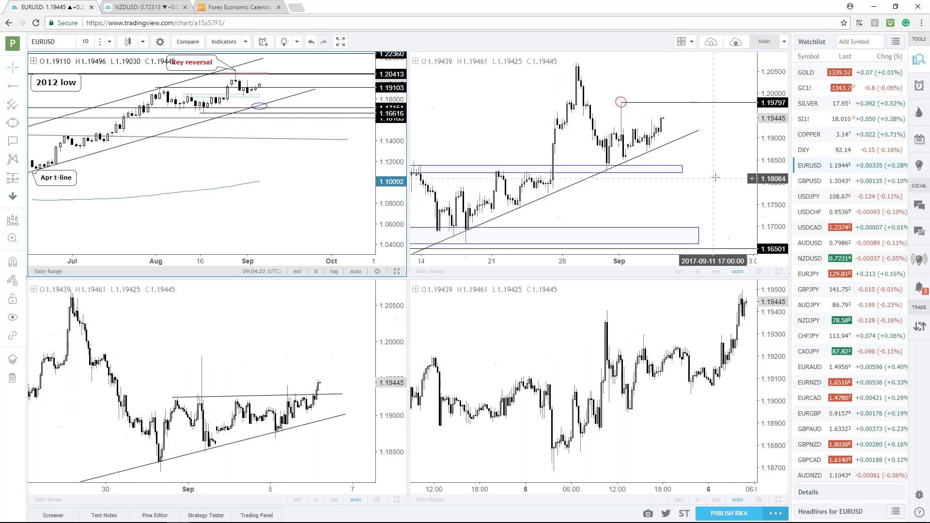
Maximize the EURUSD 4-hour chart and select the horizontal ray at 1.19797
left_click(730, 170)
key("alt+Return")
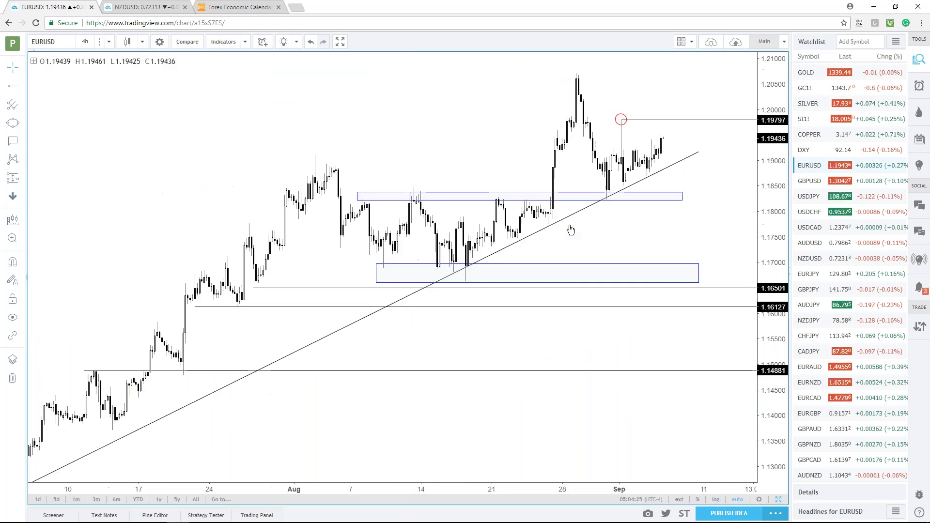
scroll(513, 154, "down", 3)
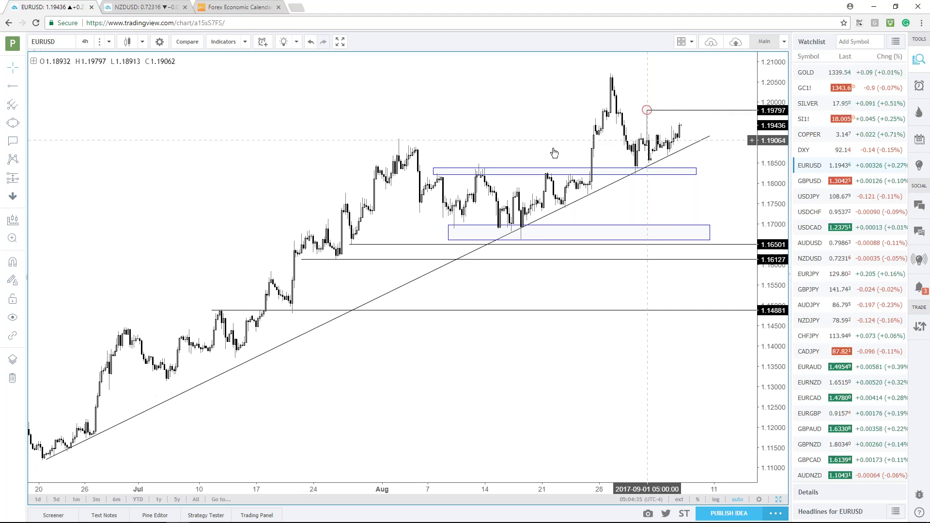
scroll(529, 144, "up", 2)
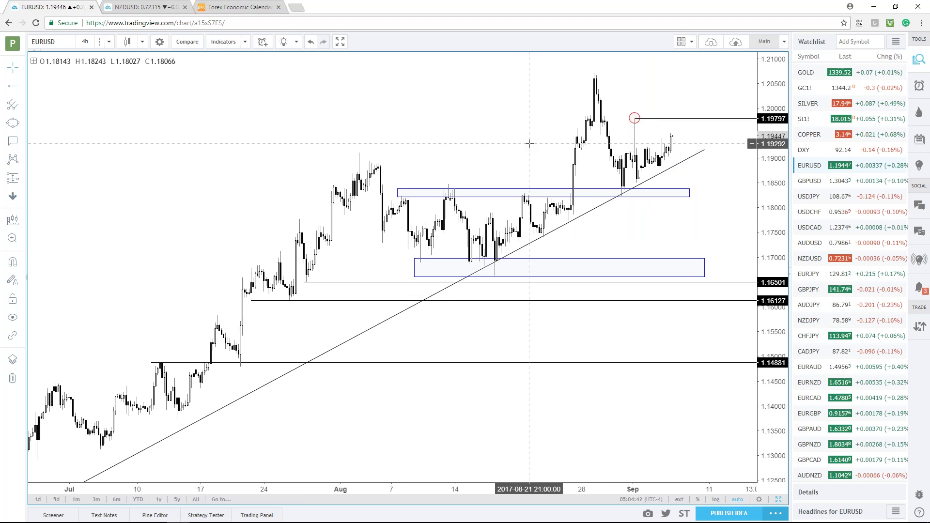
left_click(635, 118)
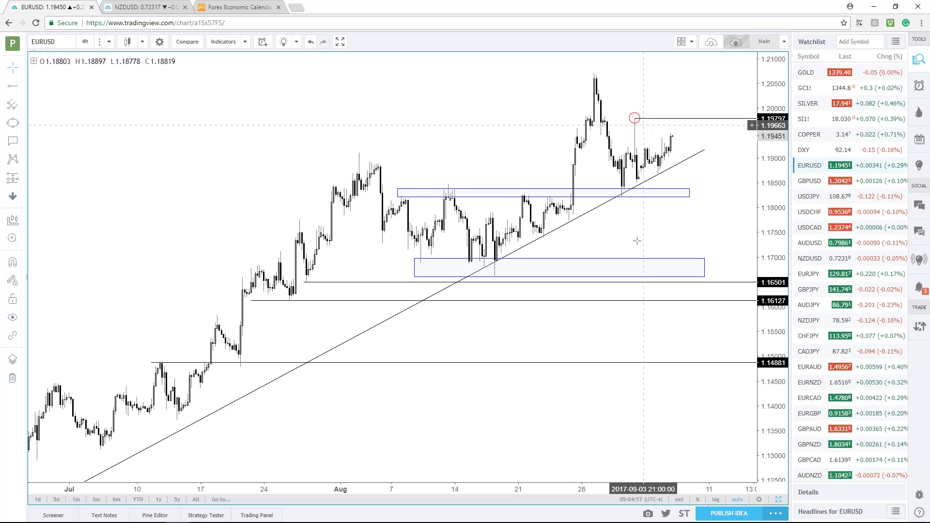
scroll(637, 241, "down", 1)
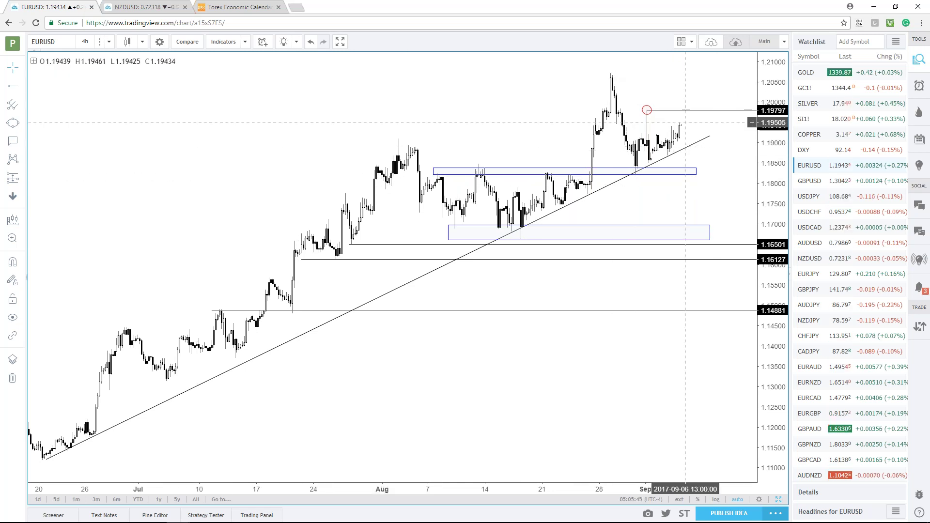
Draw a small red circle beside the latest 4-hour candles near the trendline
left_click(13, 125)
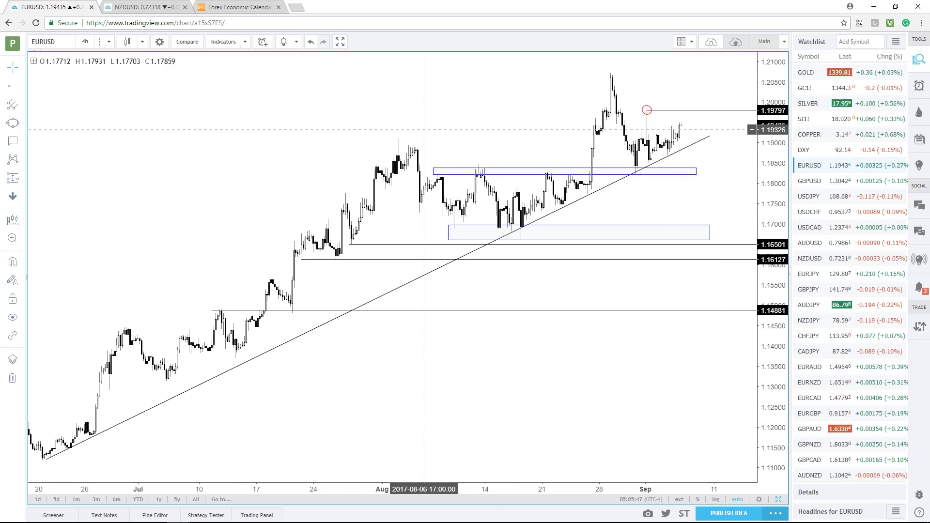
left_click(688, 151)
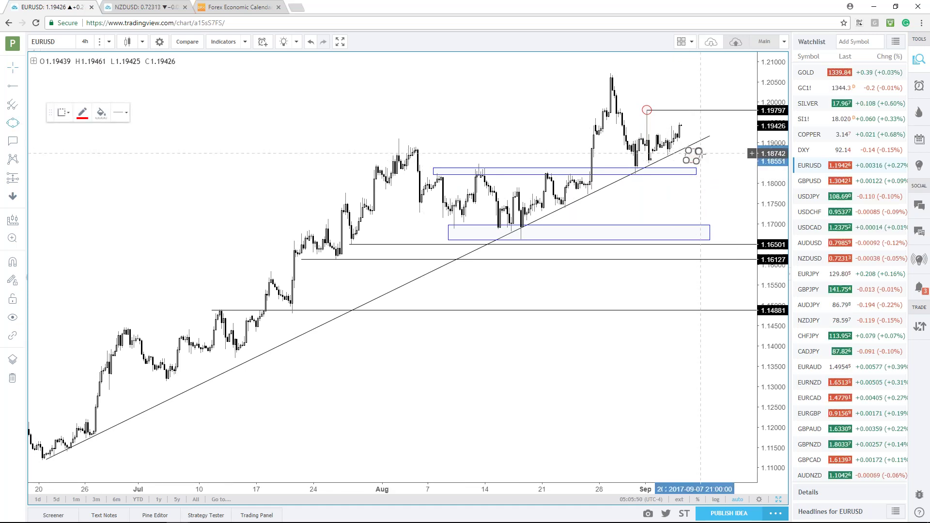
left_click(701, 156)
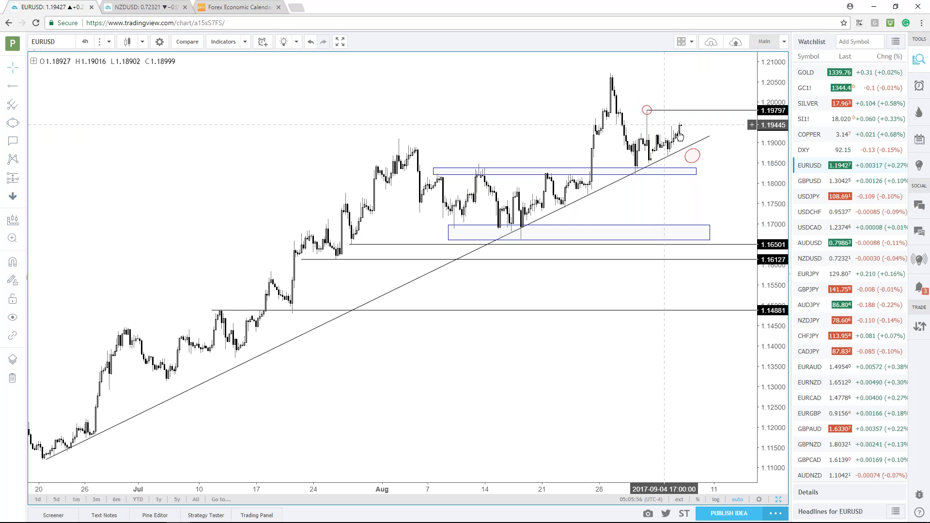
Check the blue zones and rising trendline, then restore the four-chart EURUSD layout
left_click(697, 173)
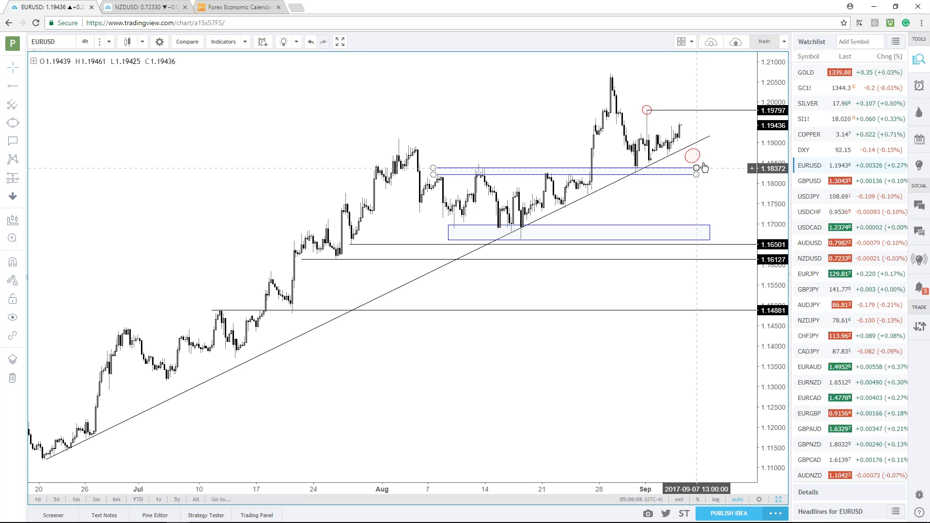
left_click(589, 194)
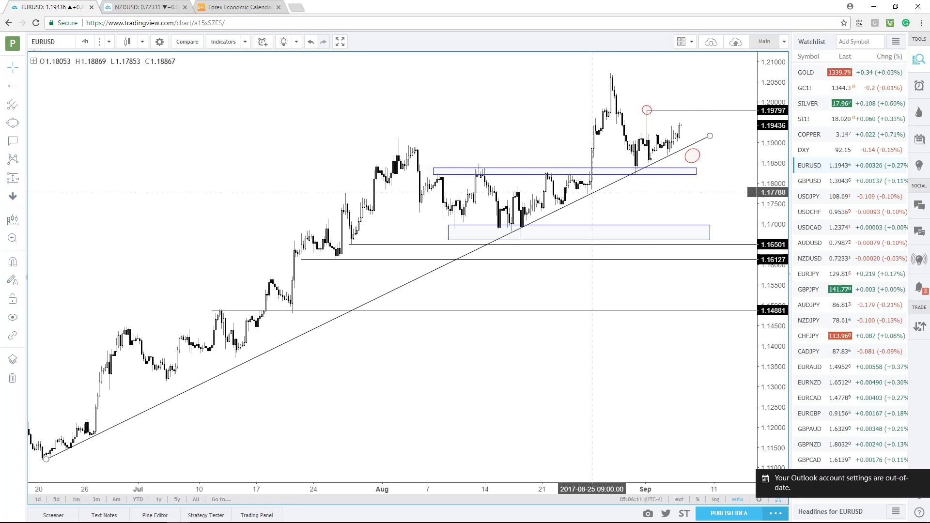
left_click(682, 329)
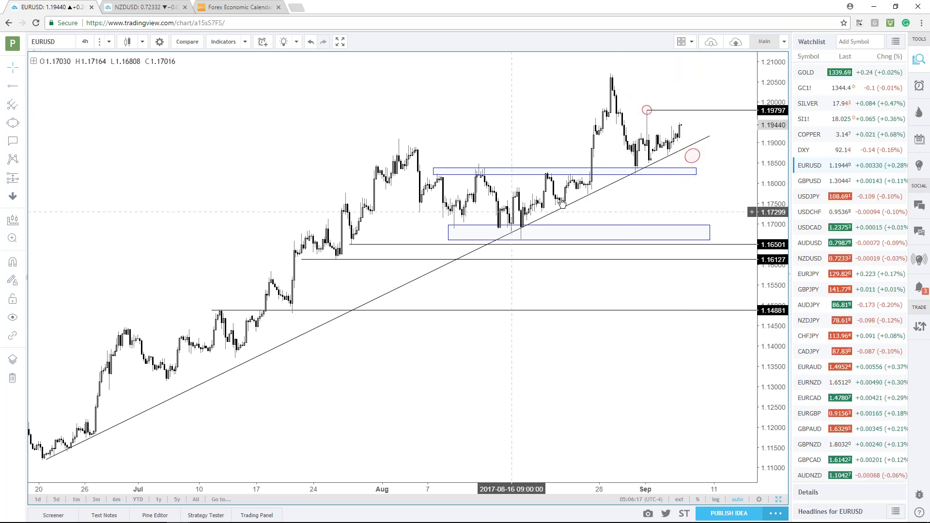
left_click(535, 224)
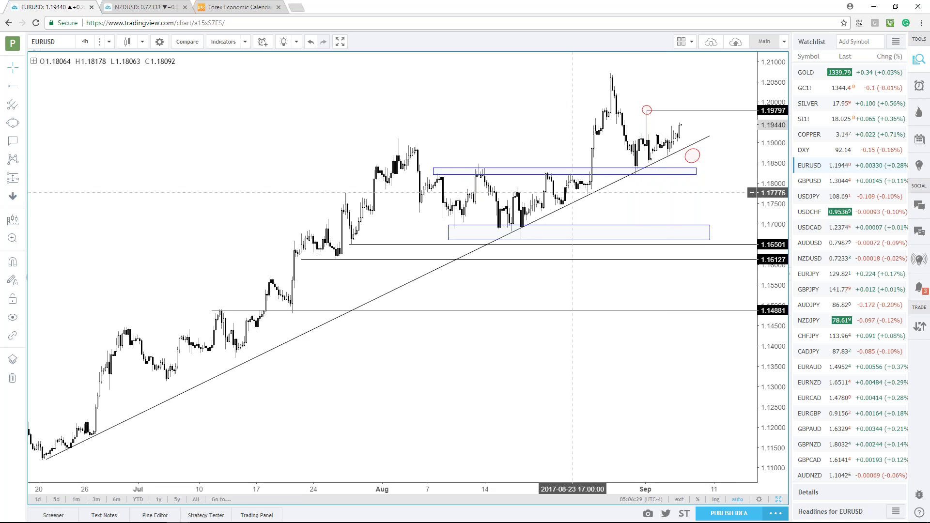
left_click(525, 224)
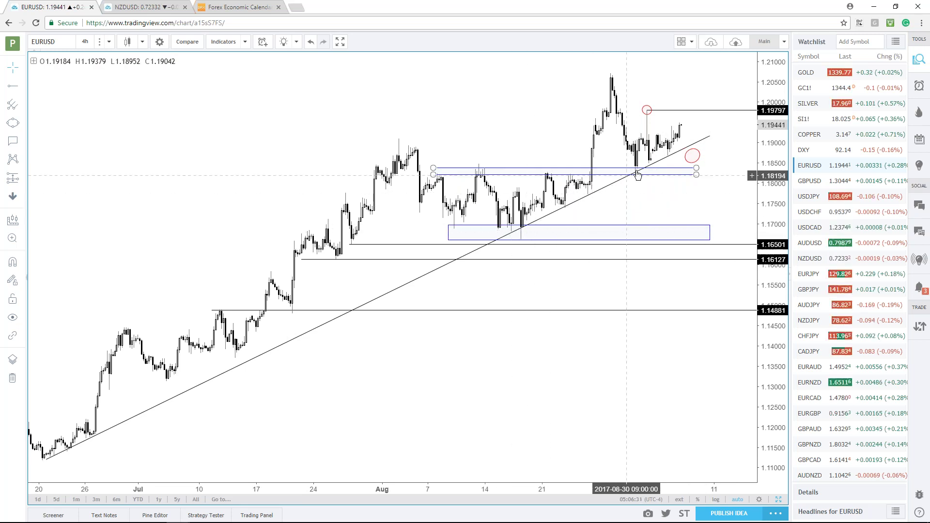
left_click(700, 145)
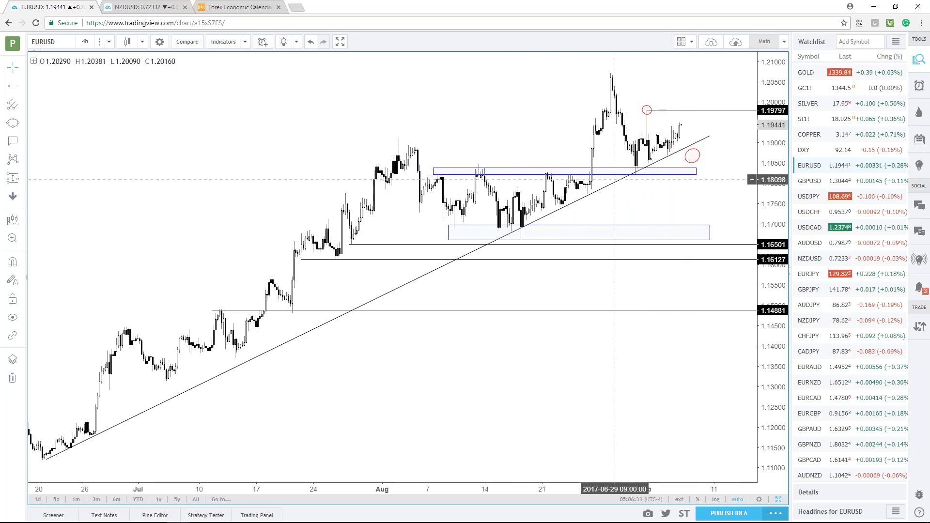
left_click(523, 224)
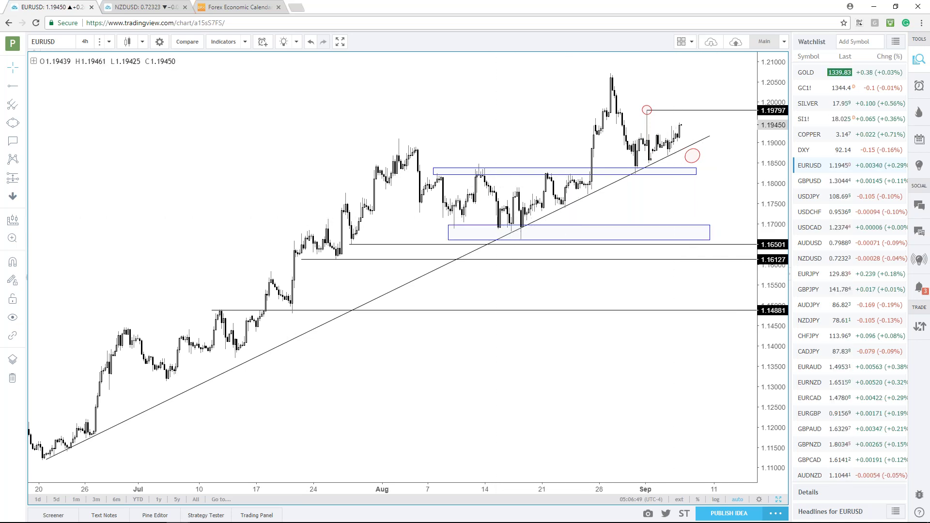
left_click(774, 495)
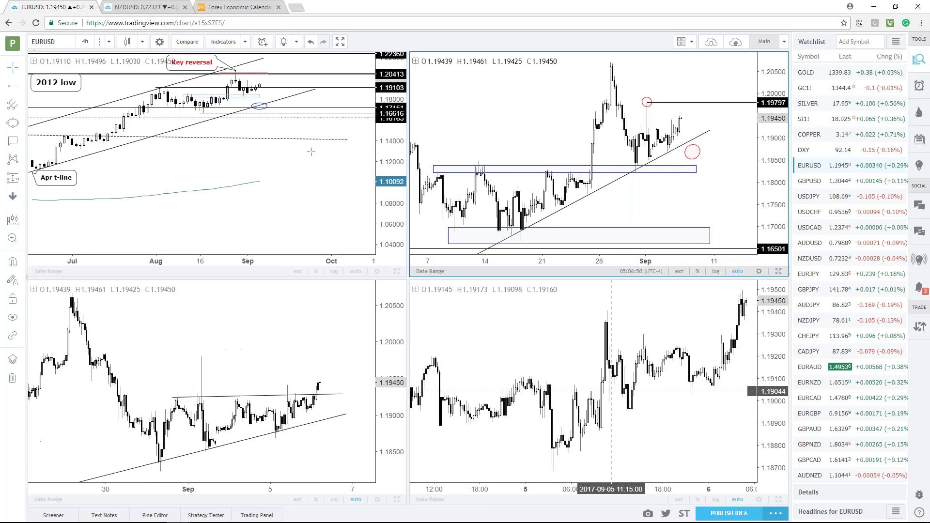
Maximize the daily EURUSD chart and move the circle marker up-right onto the lower channel line
left_click(397, 272)
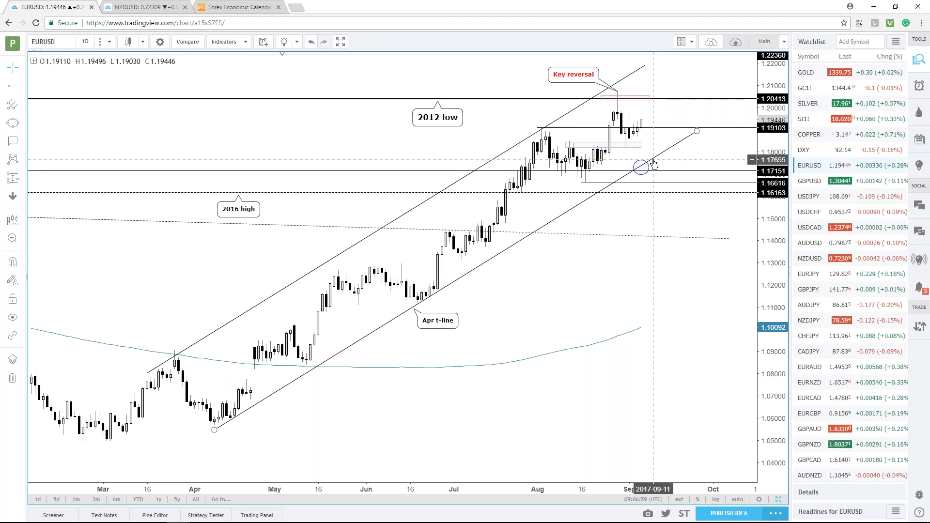
left_click(638, 174)
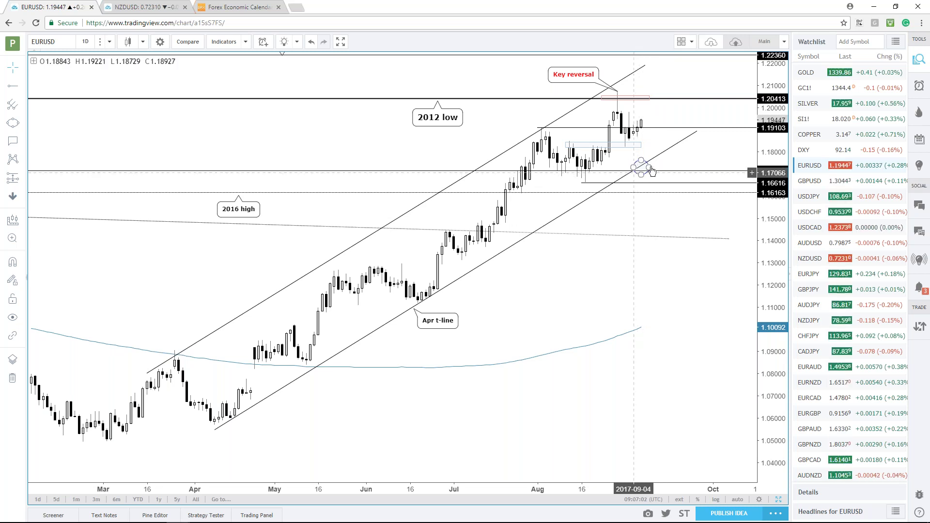
left_click_drag(650, 170, 648, 162)
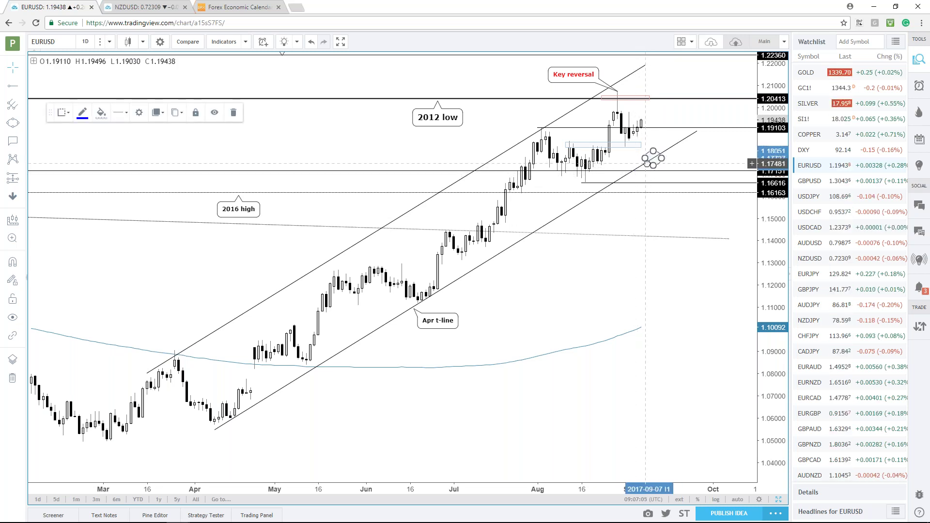
left_click(649, 167)
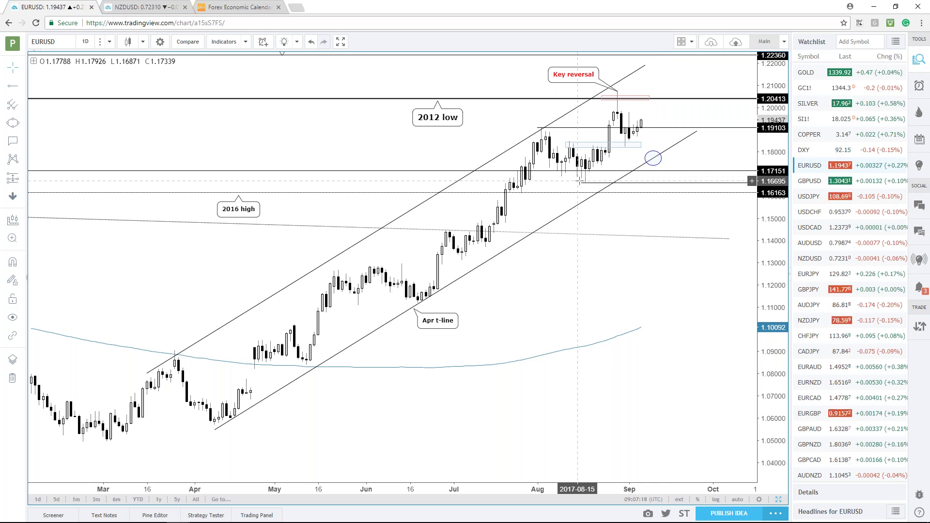
Restore the layout, view the 4h EURUSD chart full-size, then maximize the daily pane
left_click(778, 500)
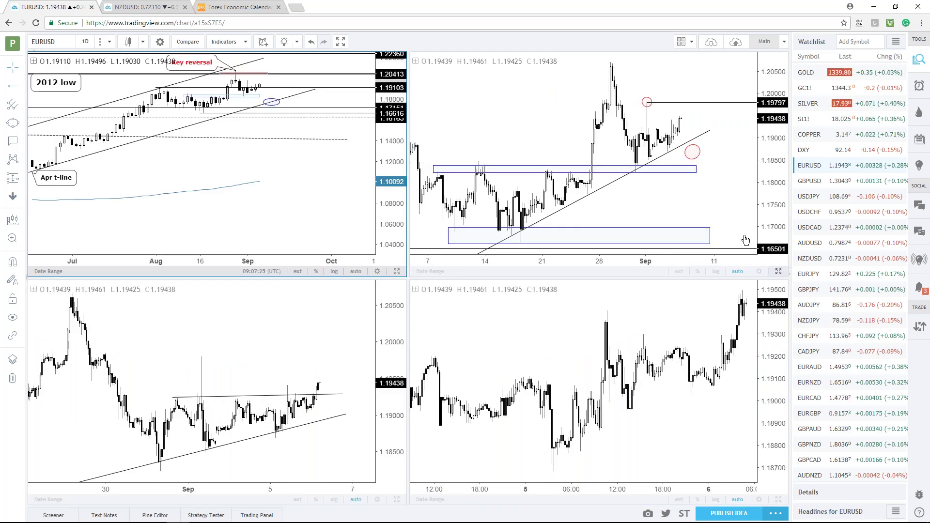
key("alt+Return")
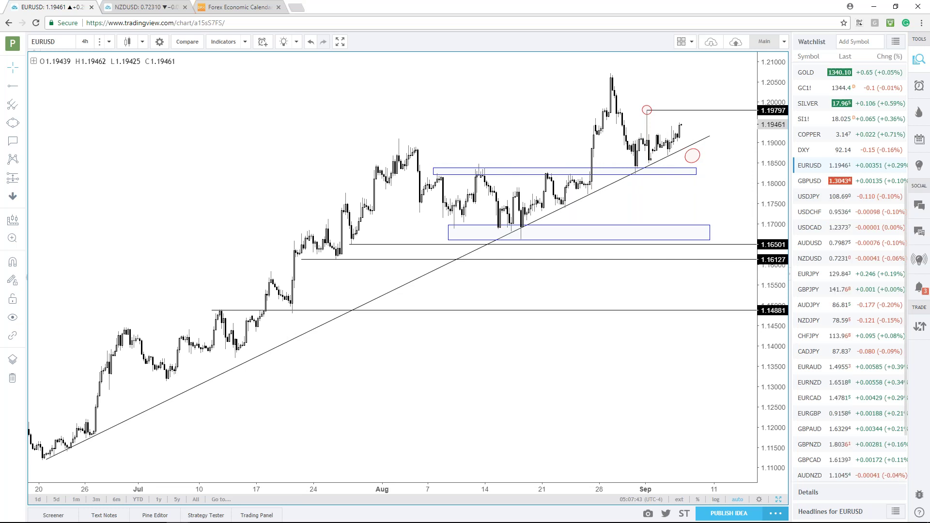
left_click(325, 168)
key("alt+Return")
Switch the chart to GBPUSD and zoom out and back in on its daily channel
left_click(831, 181)
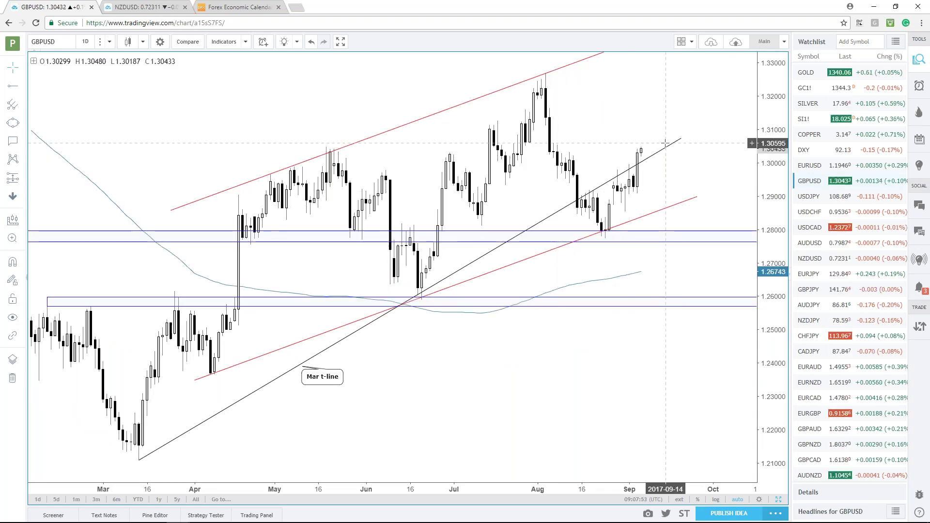
scroll(665, 143, "down", 3)
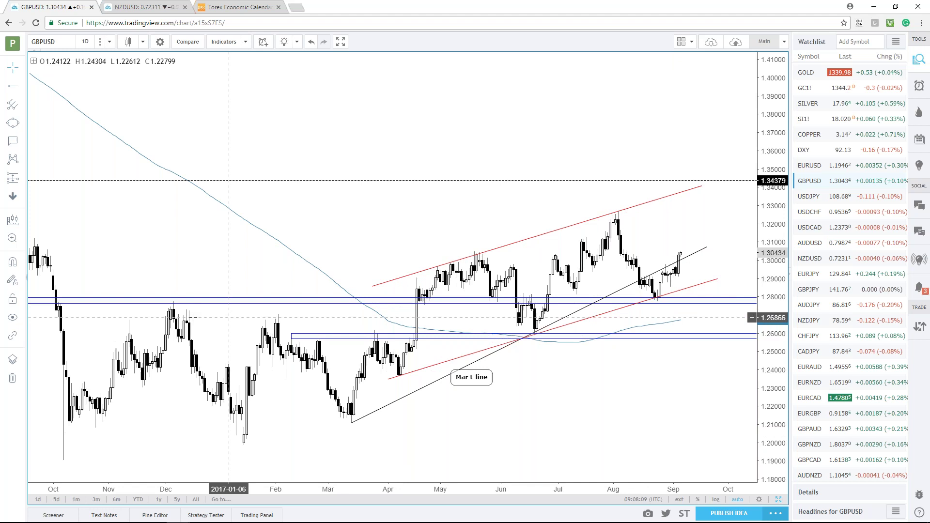
scroll(190, 306, "down", 2)
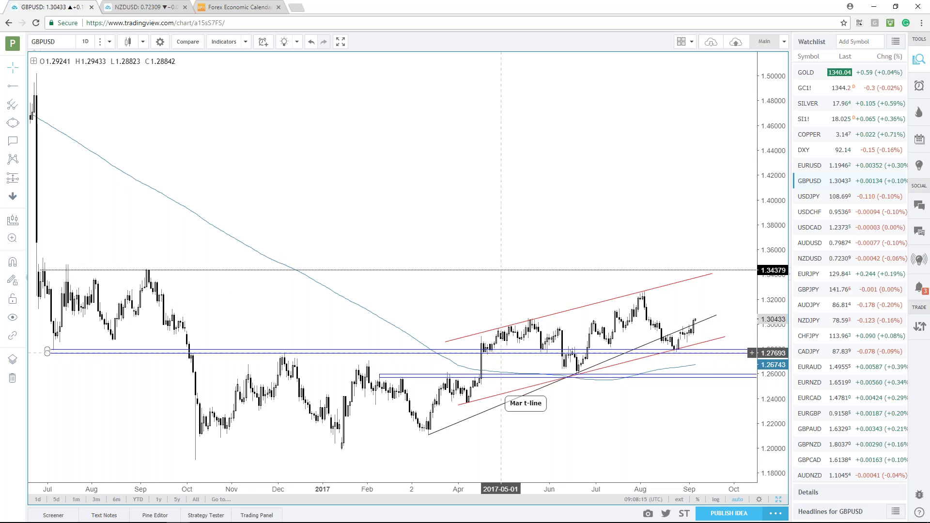
scroll(490, 357, "up", 2)
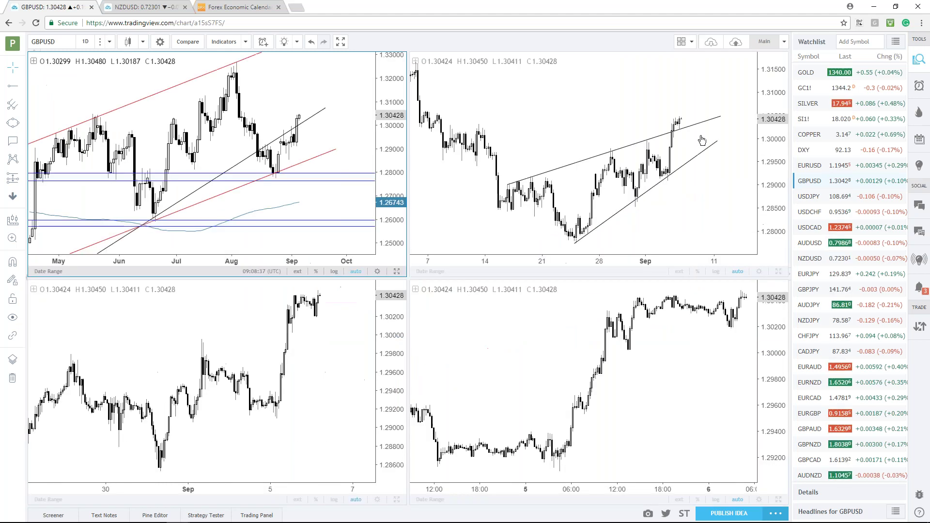
On the maximized GBPUSD 4h chart, extend the wedge's lower line up and right
left_click(657, 234)
key("alt+Return")
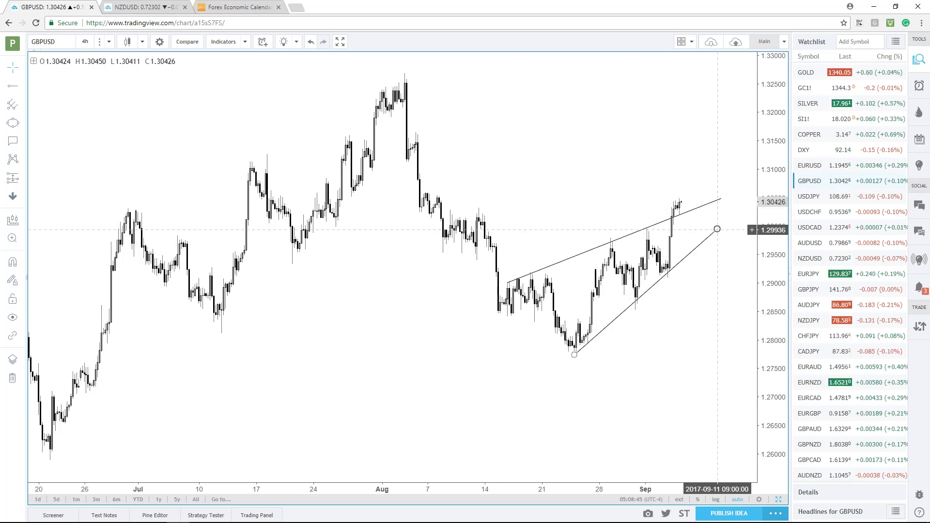
left_click_drag(718, 228, 729, 218)
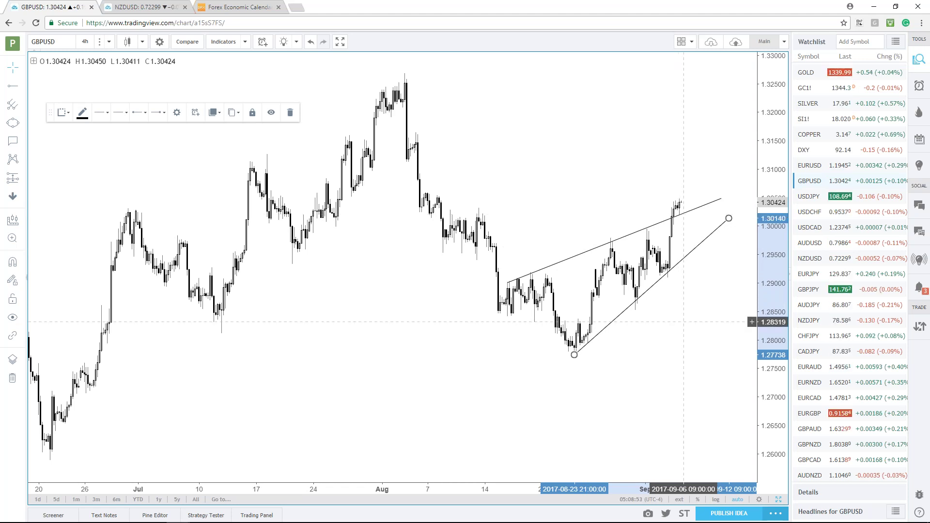
left_click(685, 323)
scroll(685, 322, "down", 1)
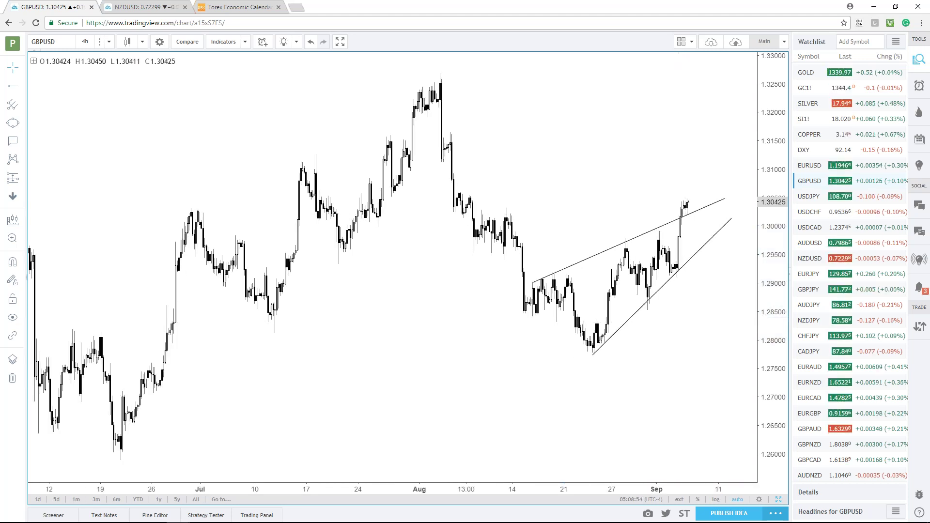
scroll(685, 323, "up", 2)
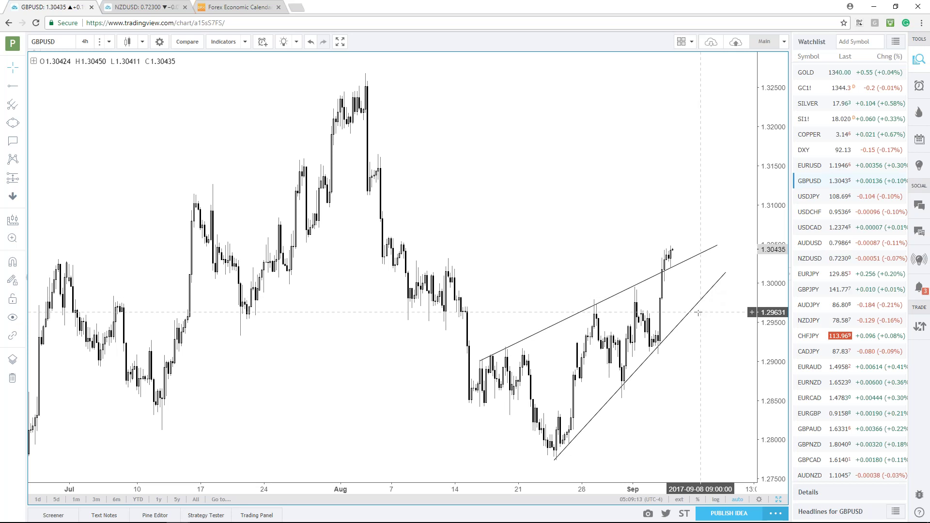
left_click(778, 499)
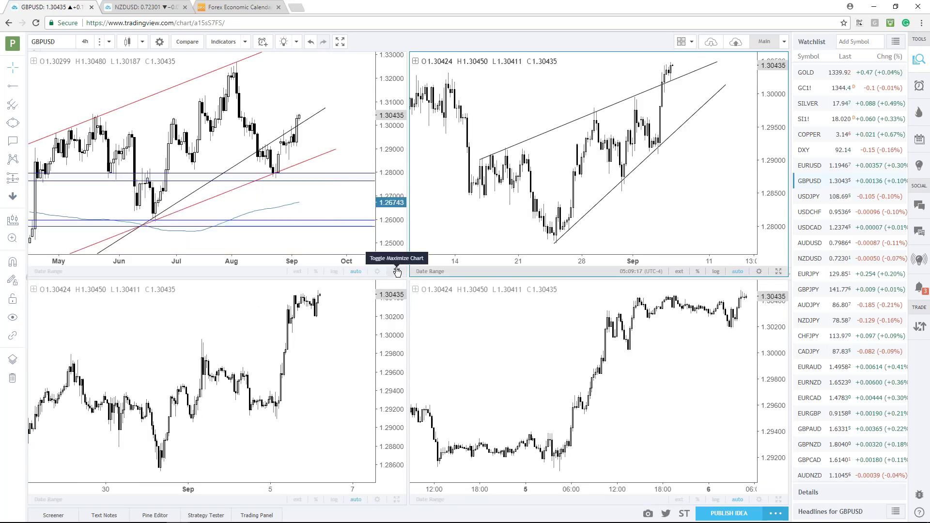
Maximize the top-left 1D GBPUSD pane with its channel, zones and Mar t-line
left_click(397, 272)
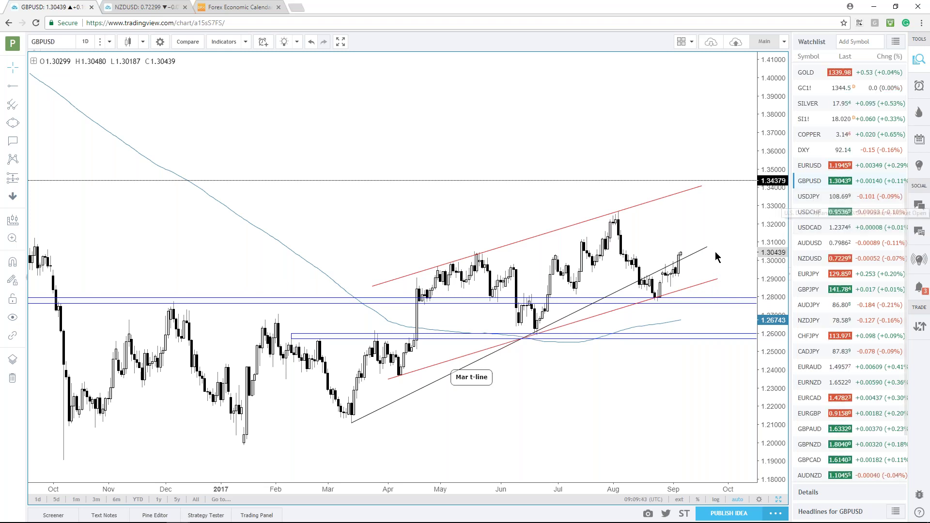
Open the USDJPY daily chart, zoom in, and select the 108.181 support ray and blue support rectangle
left_click(805, 198)
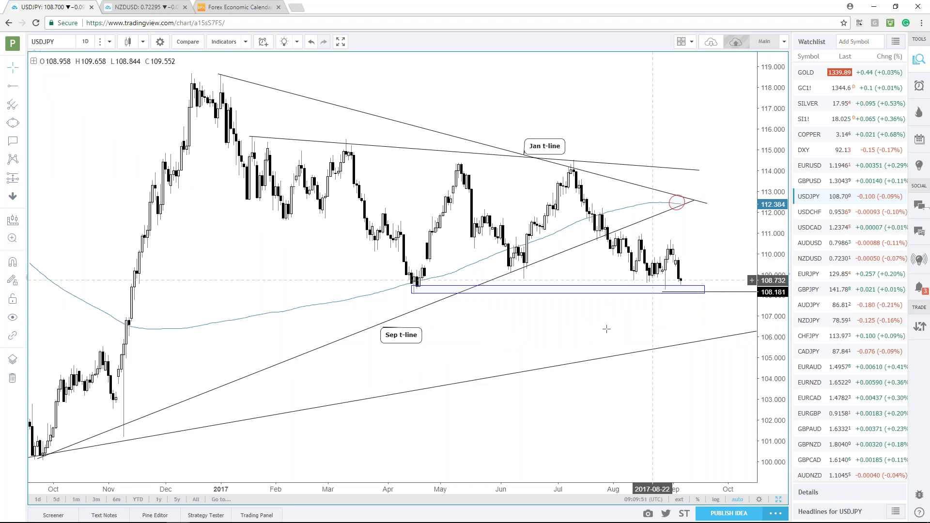
scroll(635, 329, "up", 1)
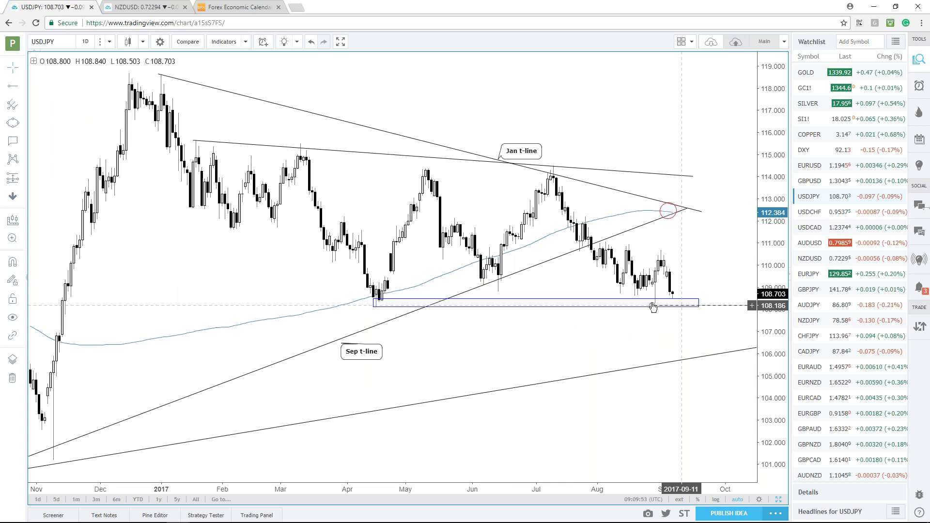
left_click(665, 308)
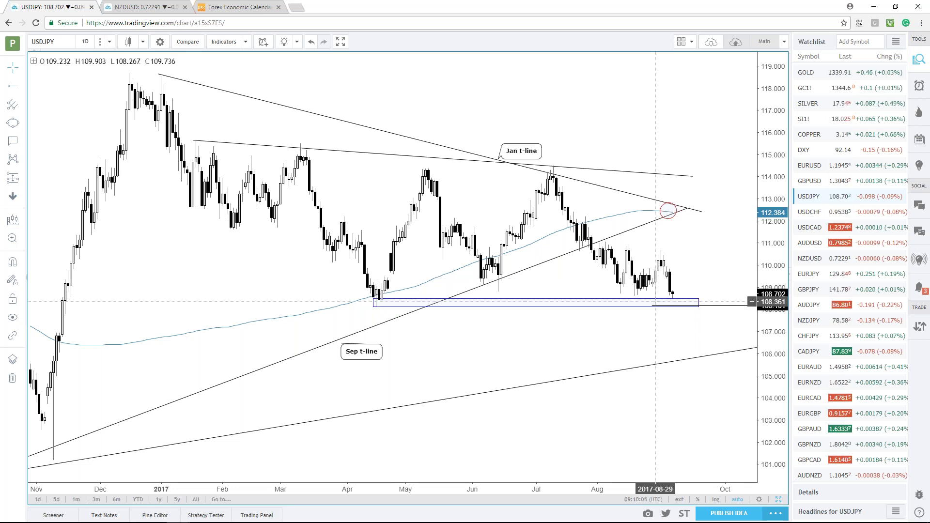
left_click(653, 306)
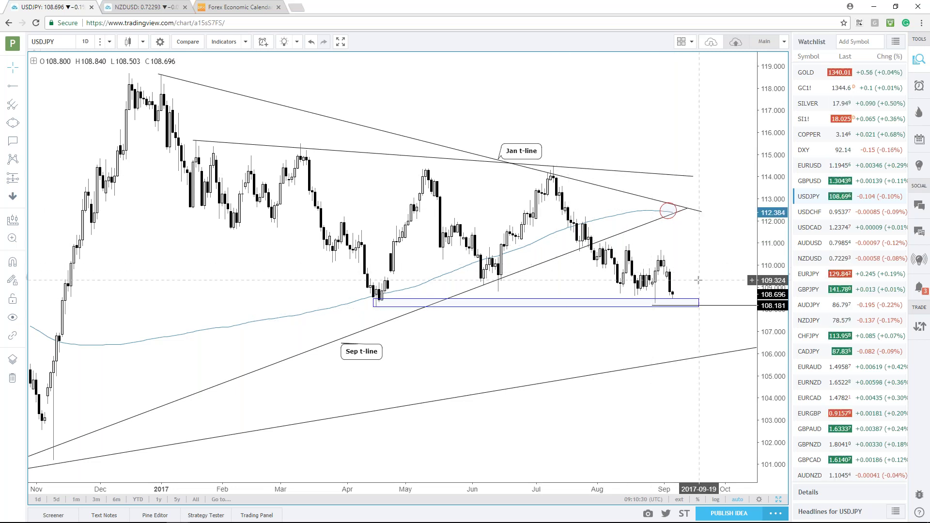
left_click(679, 303)
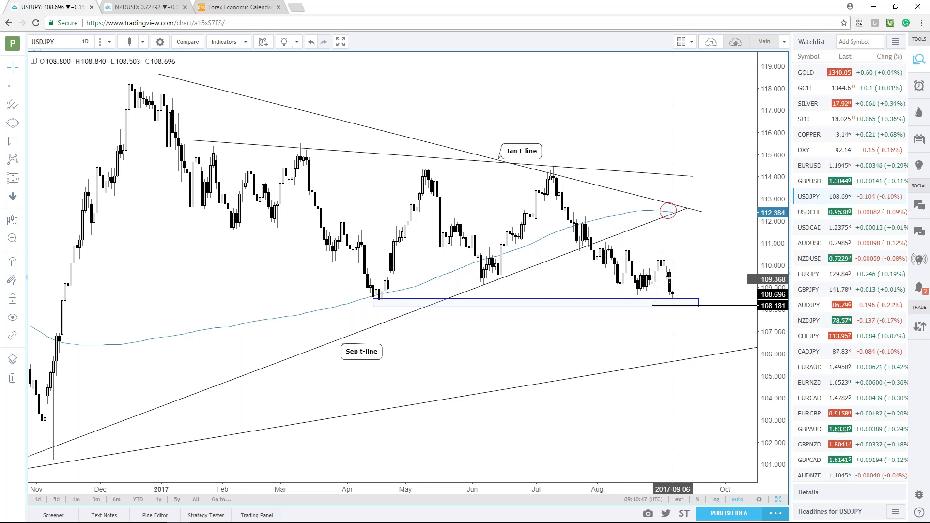
left_click(684, 299)
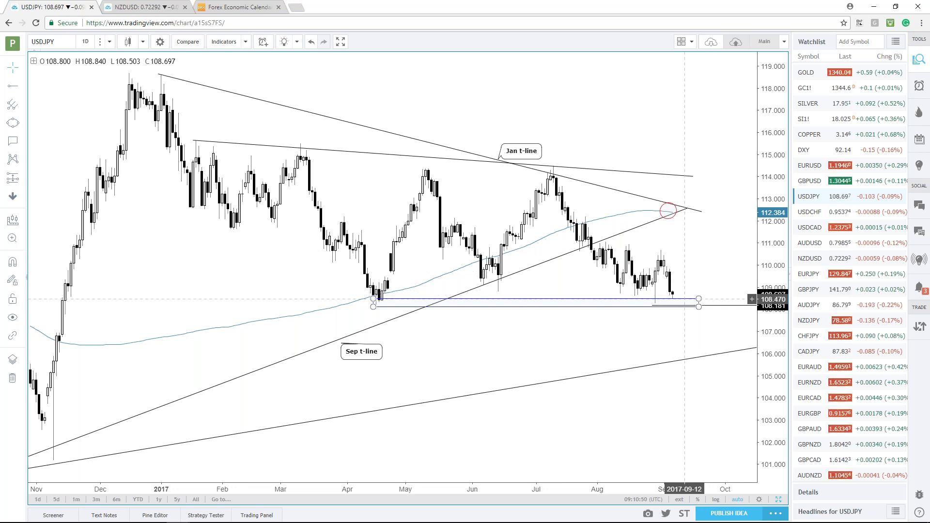
Switch the chart to USDCAD and zoom out to see the longer history
left_click(804, 233)
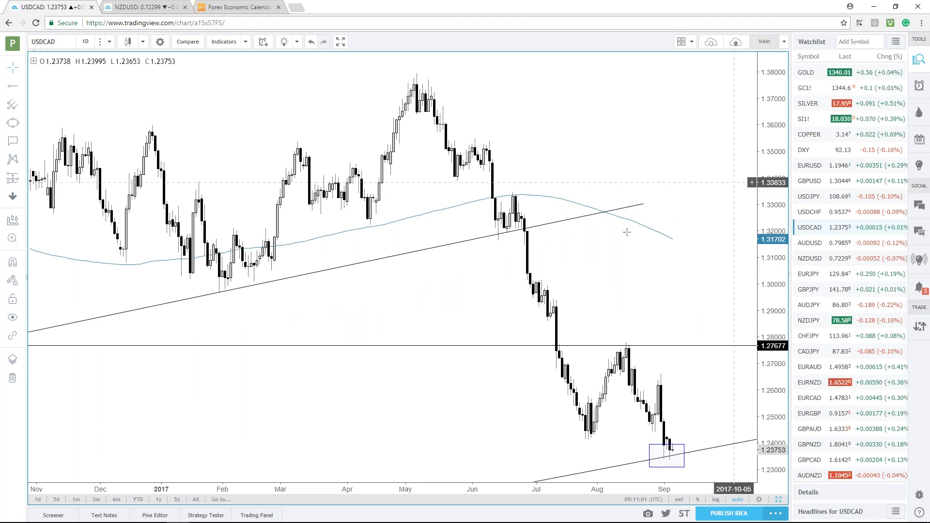
scroll(615, 241, "down", 2)
scroll(616, 240, "down", 2)
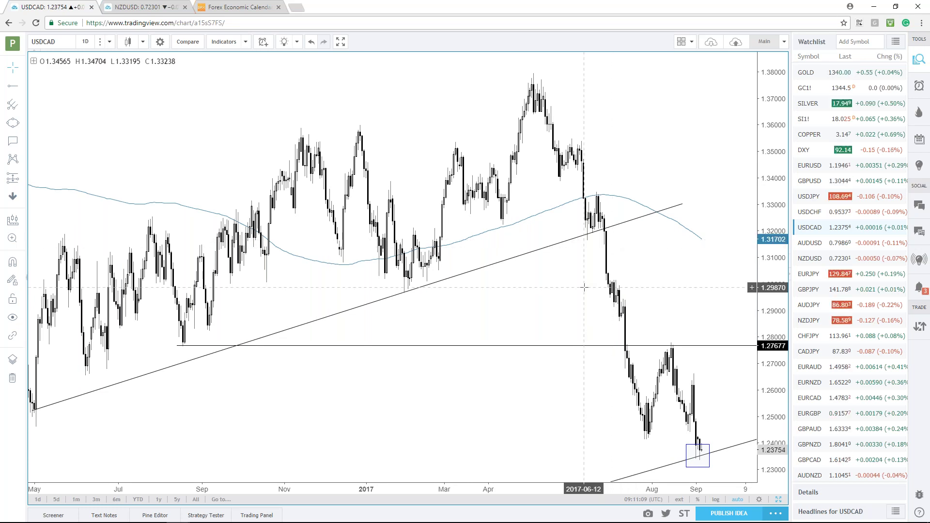
scroll(583, 287, "down", 2)
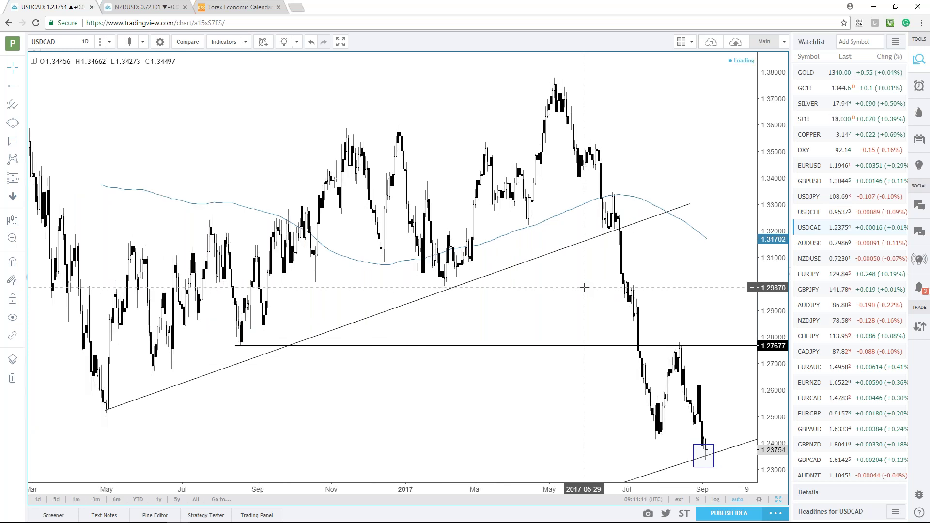
scroll(584, 287, "up", 1)
scroll(584, 288, "up", 1)
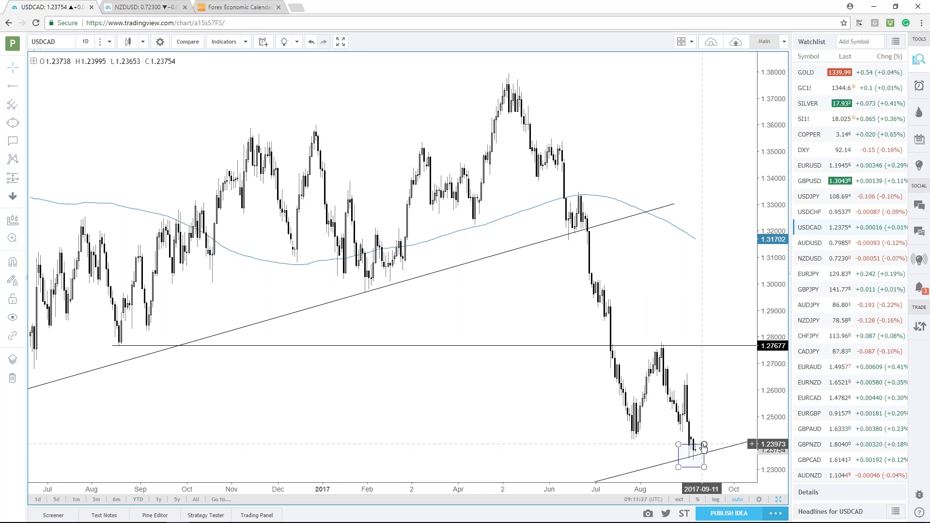
scroll(703, 446, "down", 5)
scroll(426, 322, "down", 2)
Change USDCAD to the 1 week interval and select the long-term rising trendline
left_click(109, 41)
left_click(92, 217)
scroll(436, 297, "down", 3)
scroll(437, 296, "up", 2)
left_click(355, 444)
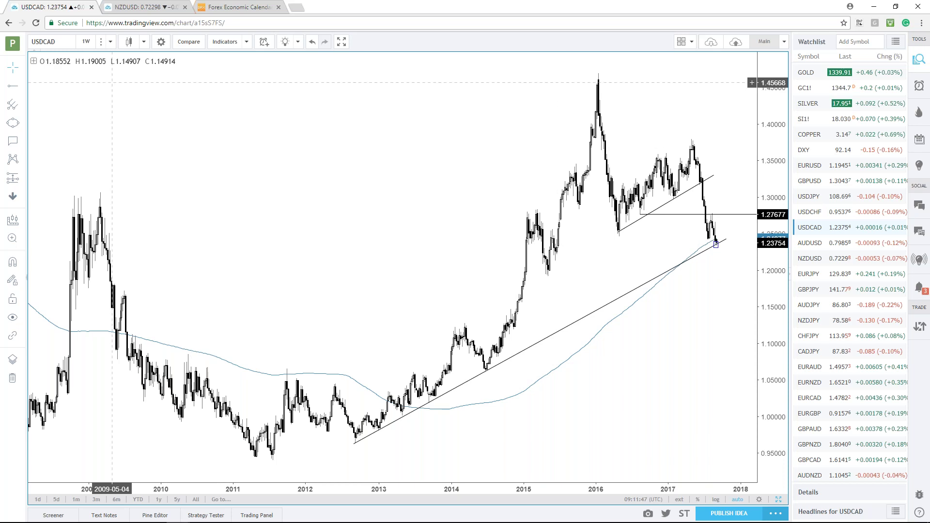
left_click(110, 41)
left_click(112, 203)
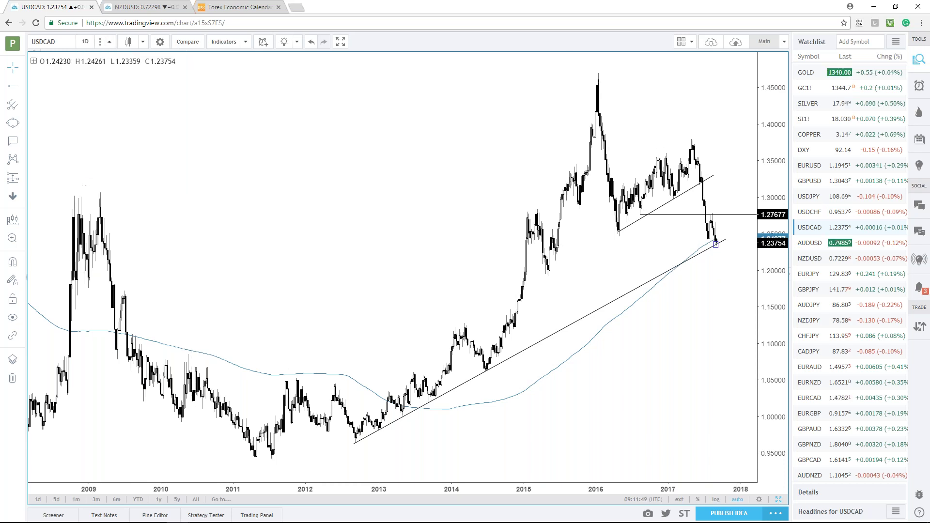
scroll(691, 363, "down", 3)
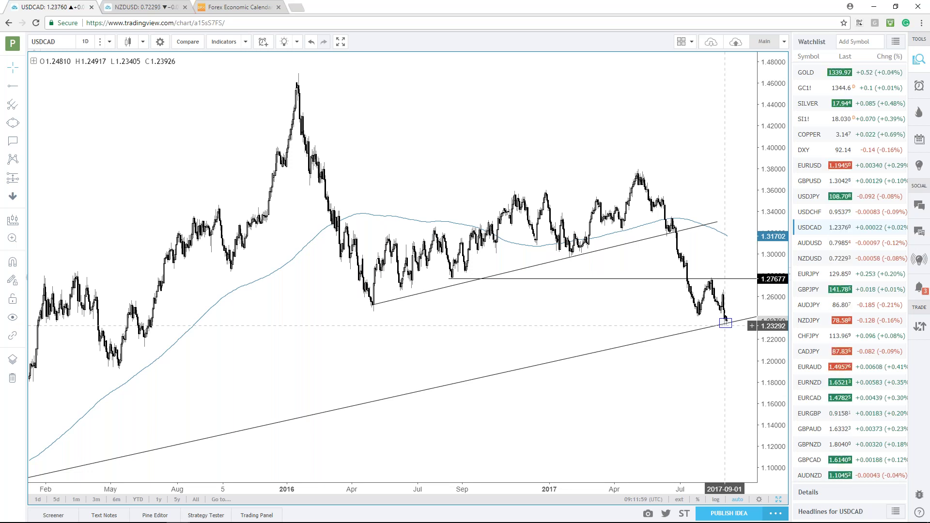
scroll(711, 319, "up", 3)
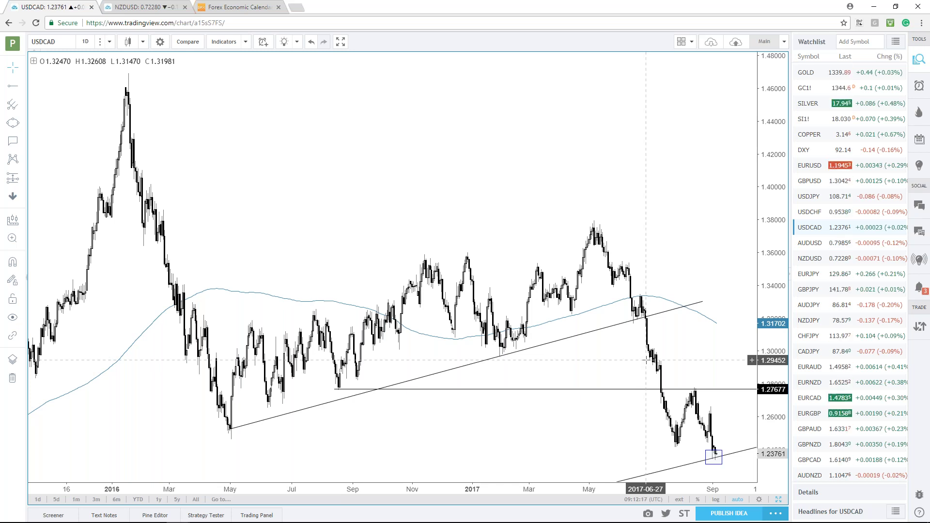
scroll(712, 399, "up", 1)
left_click(719, 453)
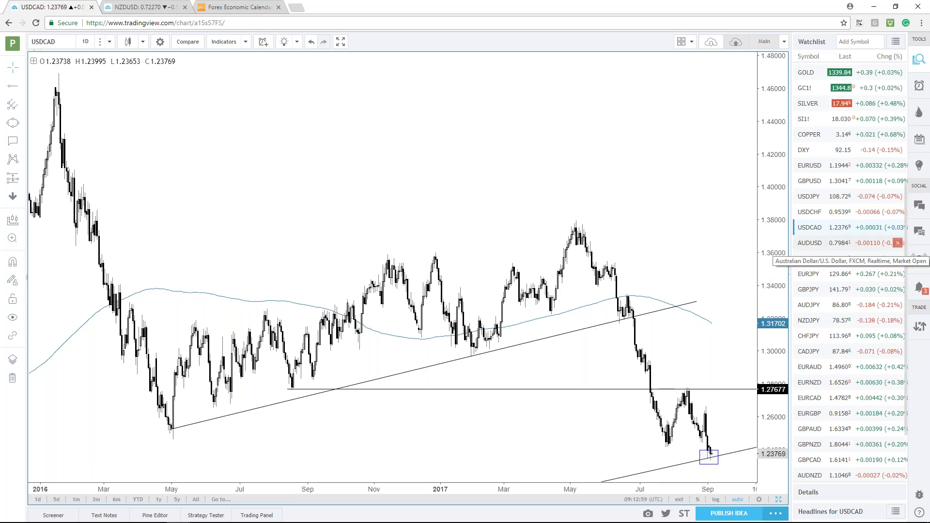
Open AUDUSD, drag the blue flag's upper end to the latest candles, and enlarge the daily chart
left_click(824, 245)
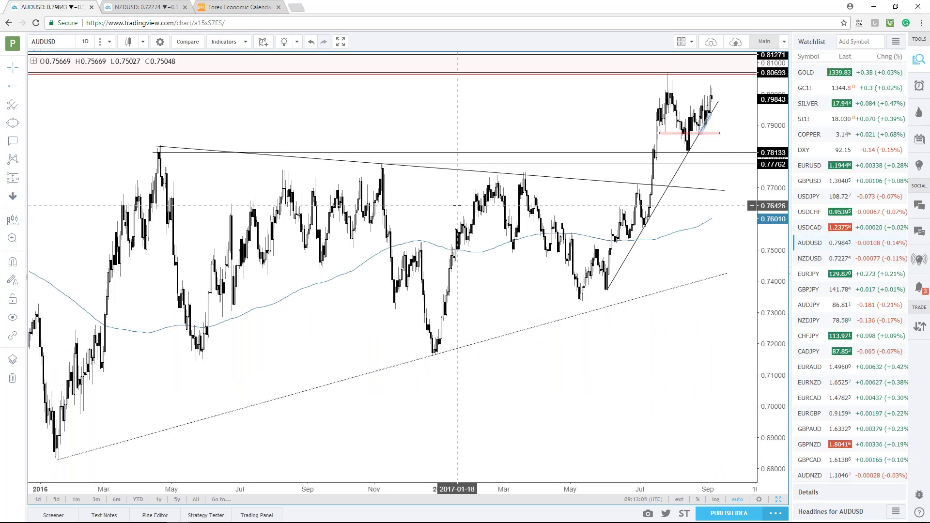
scroll(457, 206, "up", 5)
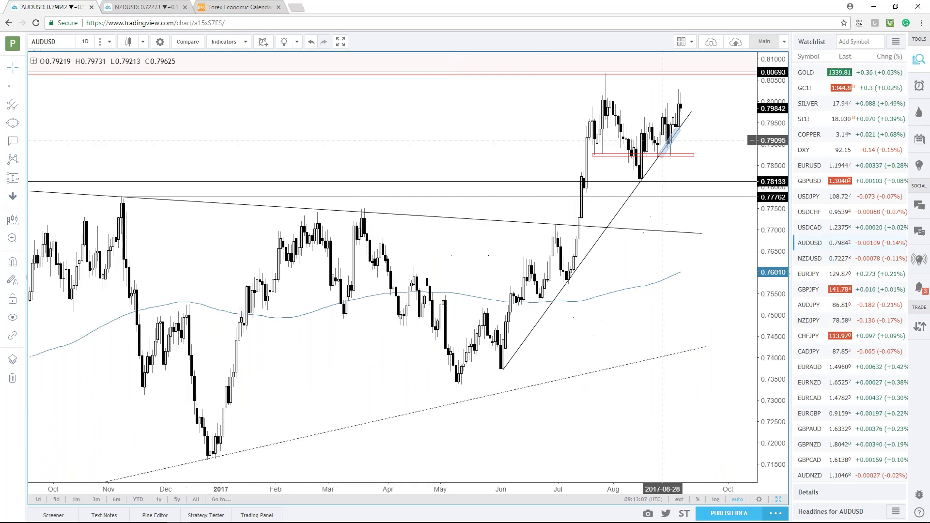
left_click_drag(679, 129, 691, 114)
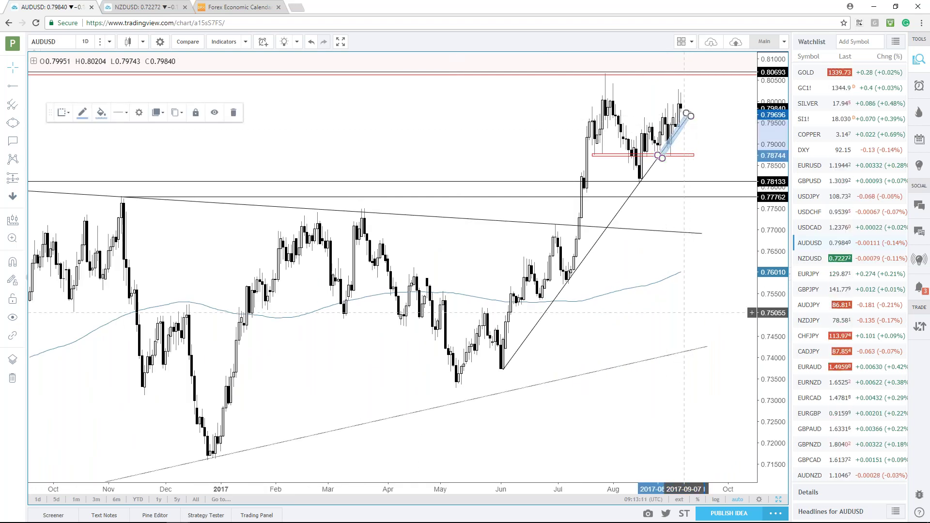
scroll(679, 306, "up", 3)
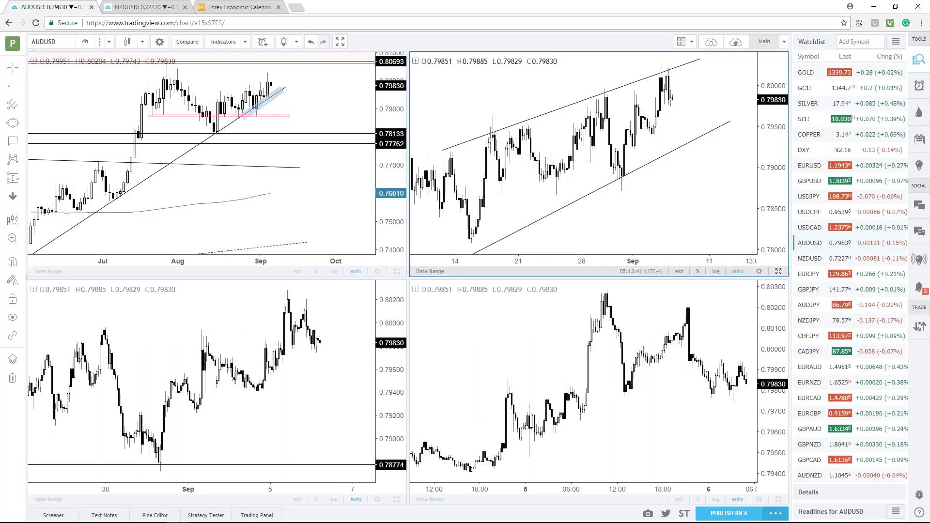
left_click(397, 271)
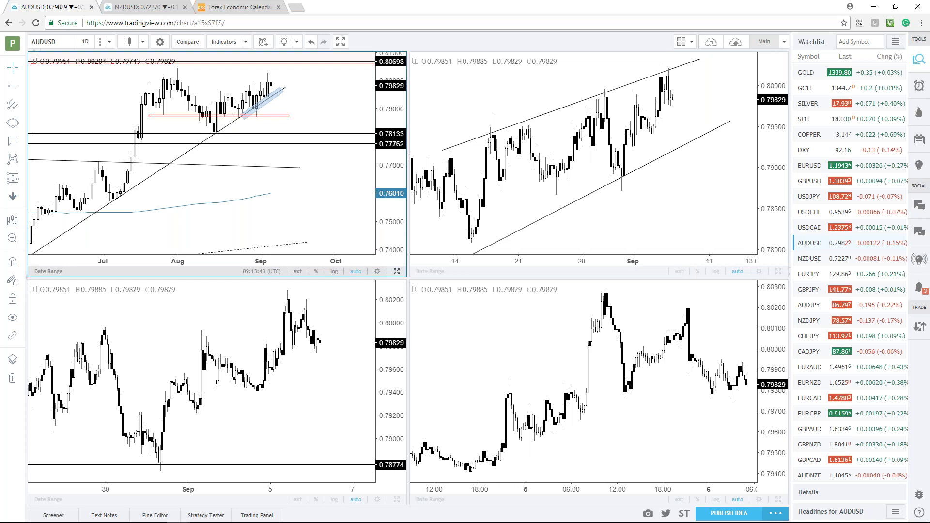
Zoom out on AUDUSD and switch it to weekly candles
scroll(463, 164, "down", 5)
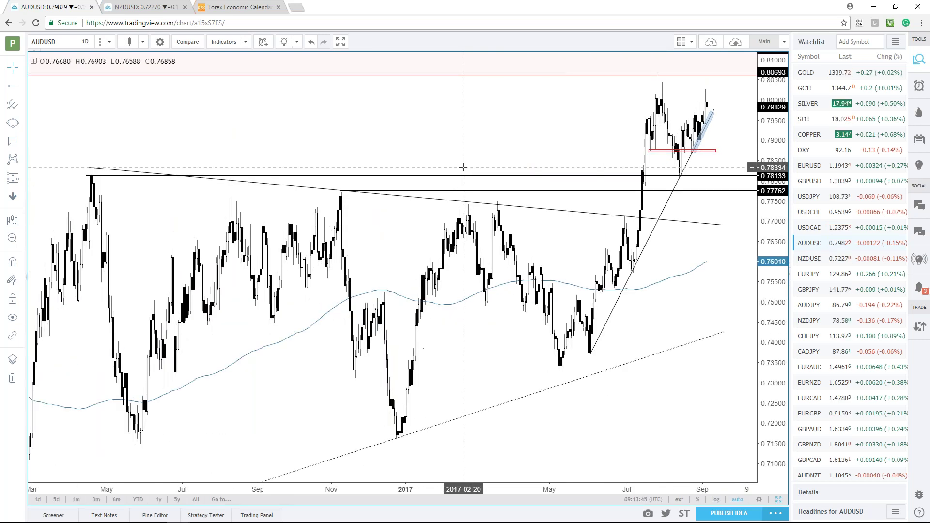
scroll(463, 167, "down", 2)
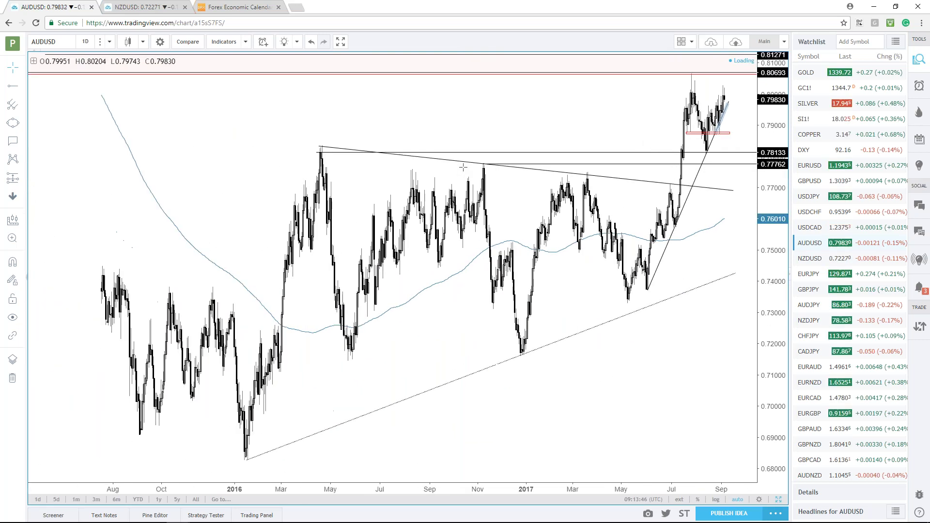
scroll(463, 167, "down", 3)
scroll(303, 242, "down", 2)
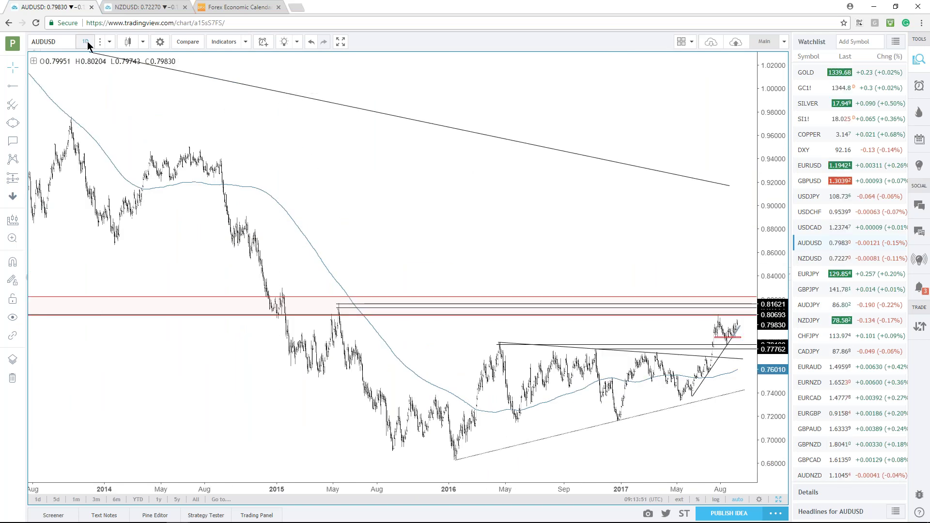
left_click(87, 43)
left_click(92, 219)
Raise the red resistance zone's lower edge to 0.80693
scroll(455, 199, "down", 3)
scroll(460, 237, "up", 1)
scroll(461, 238, "up", 3)
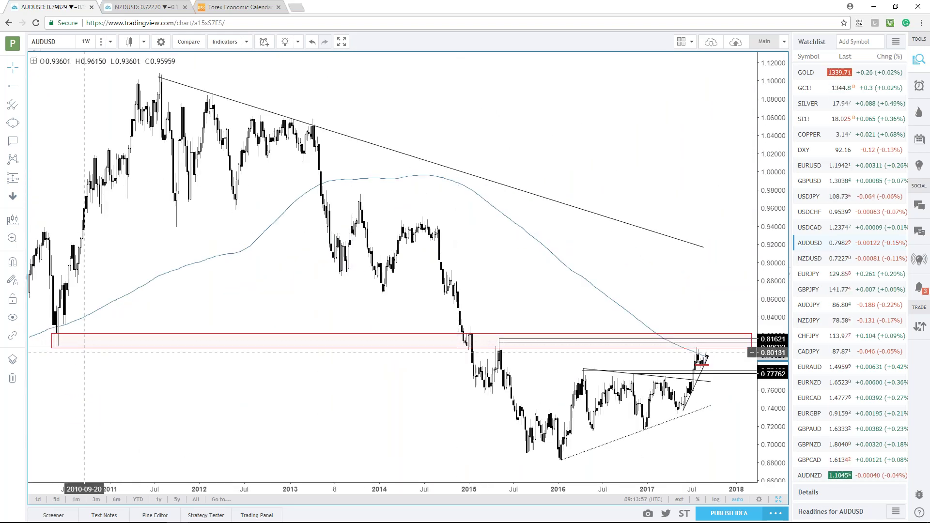
left_click(52, 349)
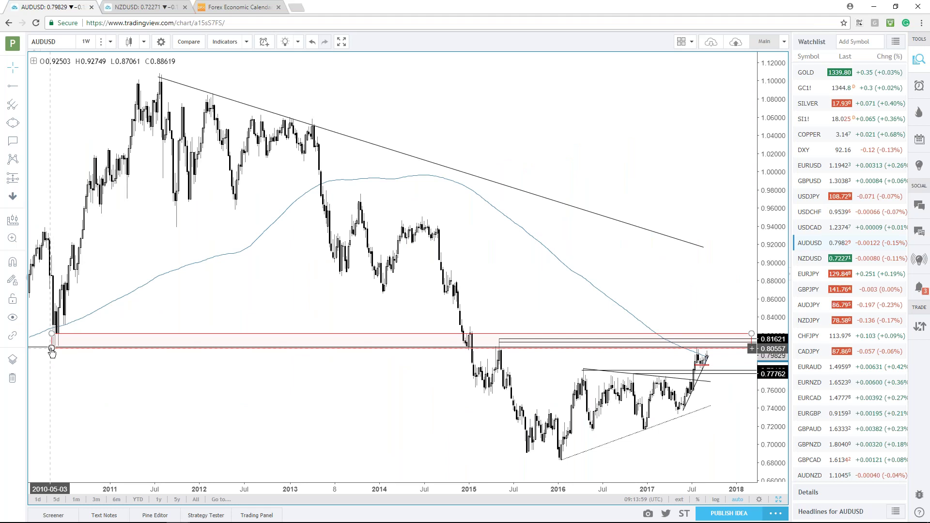
left_click_drag(51, 351, 52, 348)
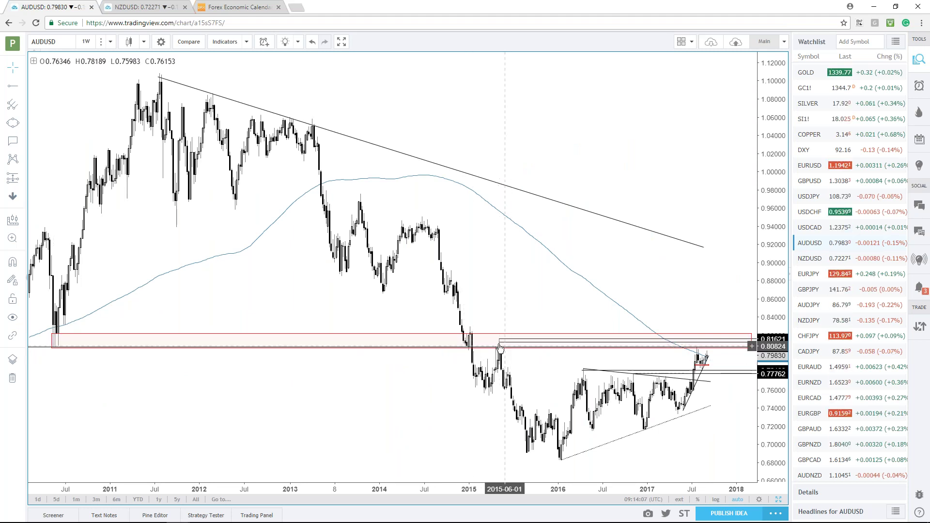
Switch AUDUSD back to the 1 day interval
scroll(513, 297, "up", 1)
scroll(513, 297, "up", 3)
left_click(86, 42)
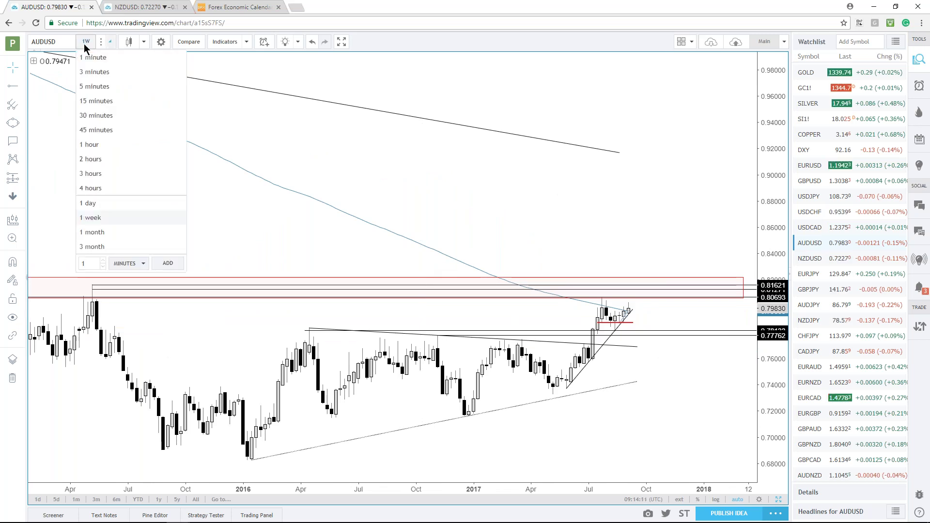
left_click(92, 203)
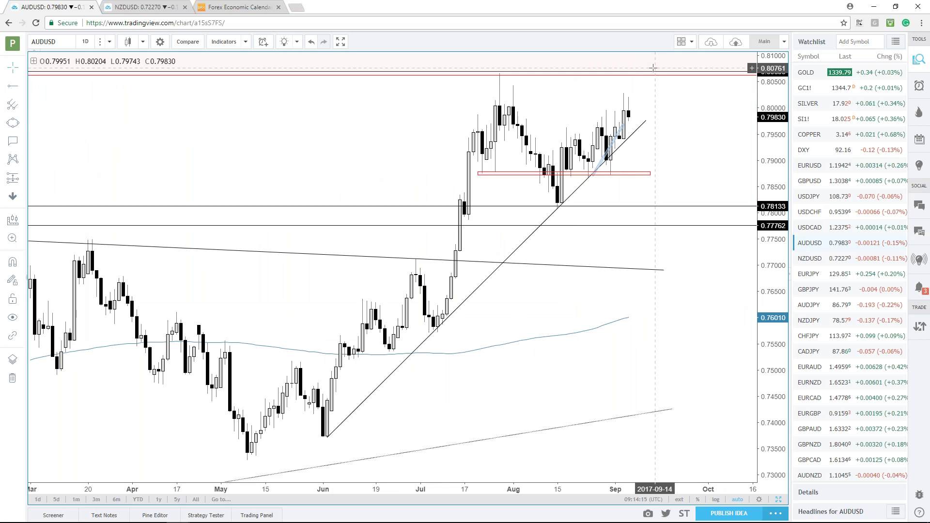
Extend the light-blue trendline's upper end to 2017-09-11
left_click(624, 125)
left_click_drag(624, 125, 641, 127)
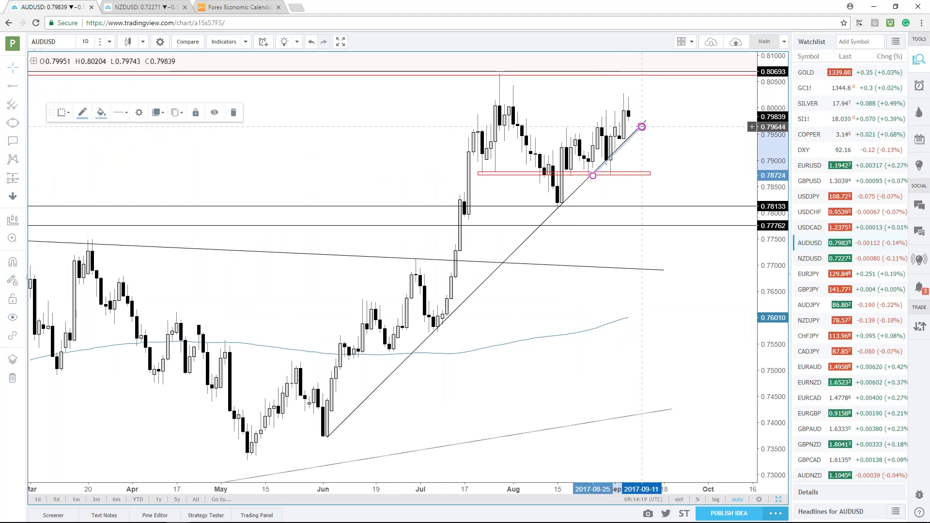
left_click(674, 174)
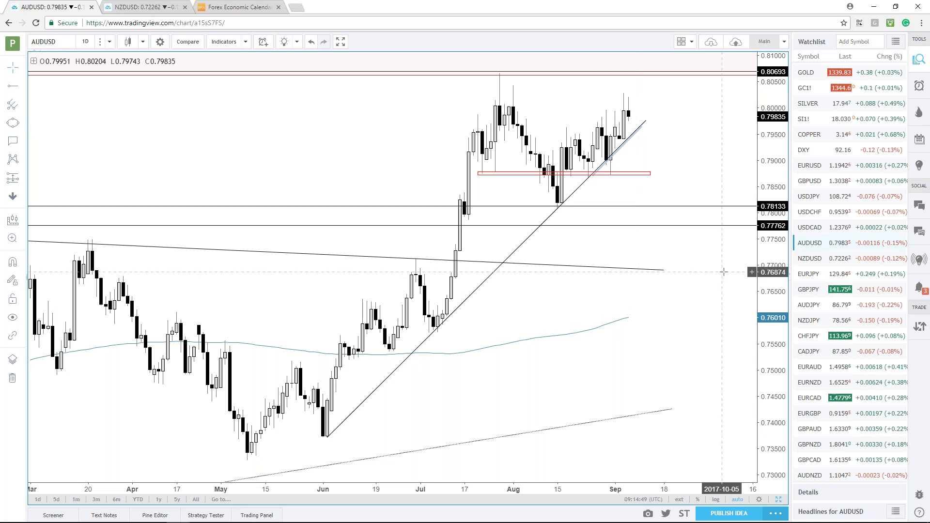
Open NZDUSD, zoom the time axis, and autoscale prices to show the head-and-shoulders markup
left_click(803, 260)
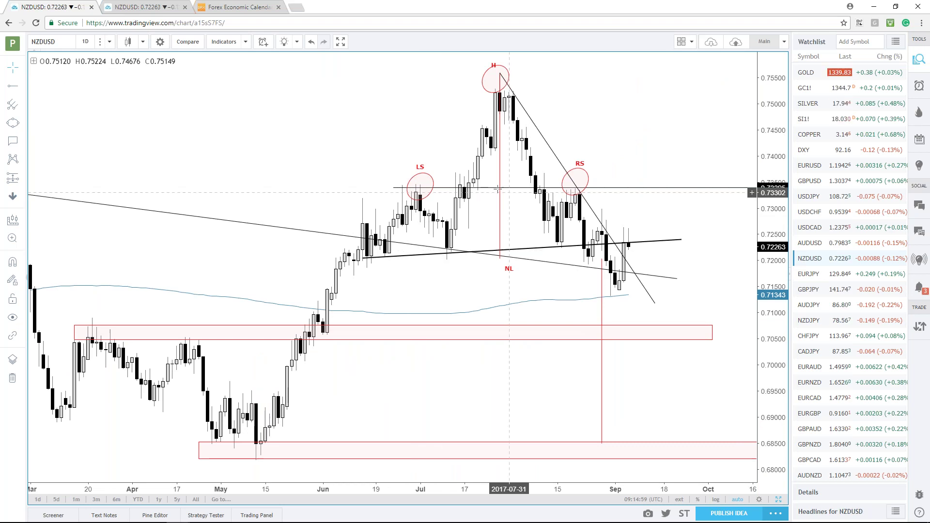
scroll(479, 235, "down", 2)
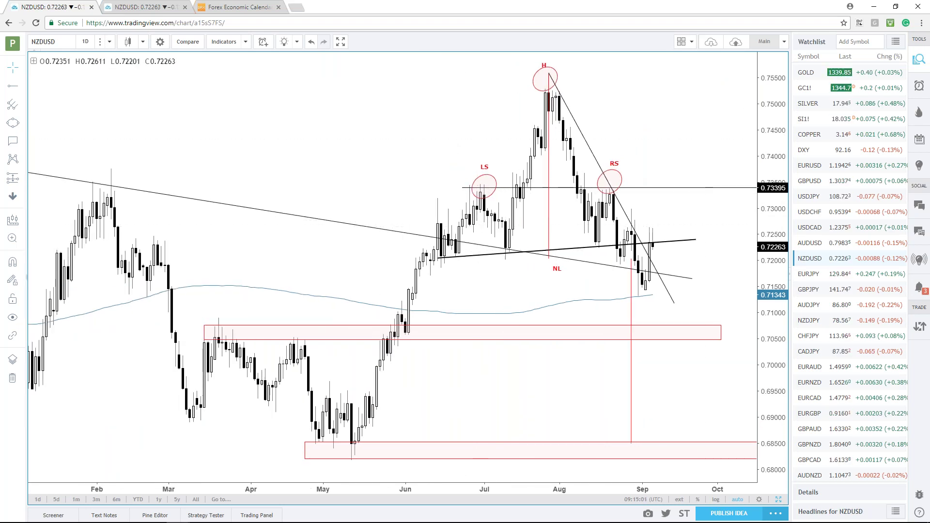
scroll(714, 244, "down", 1)
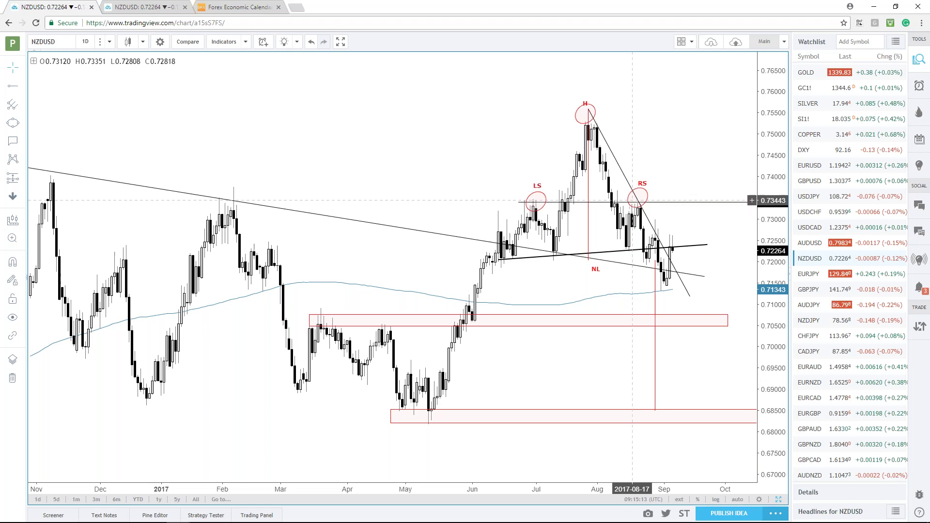
scroll(374, 201, "up", 2)
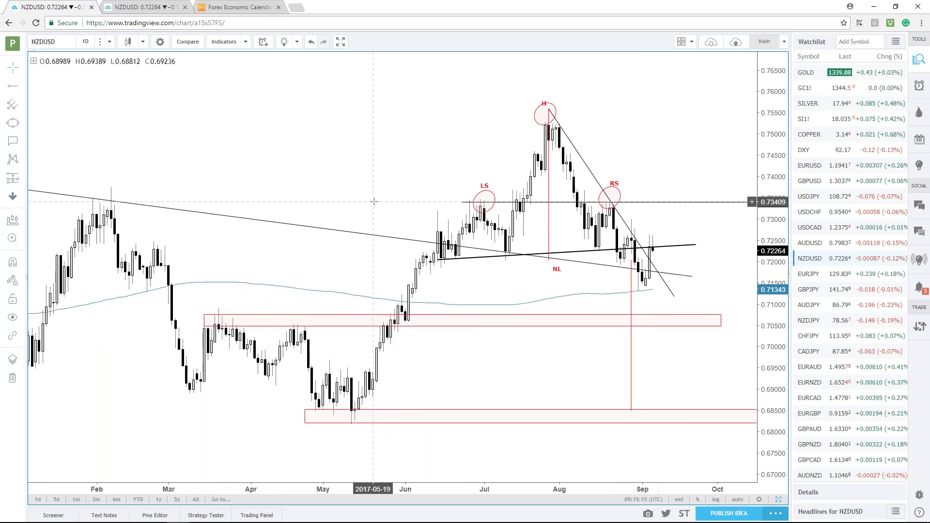
scroll(520, 259, "up", 1)
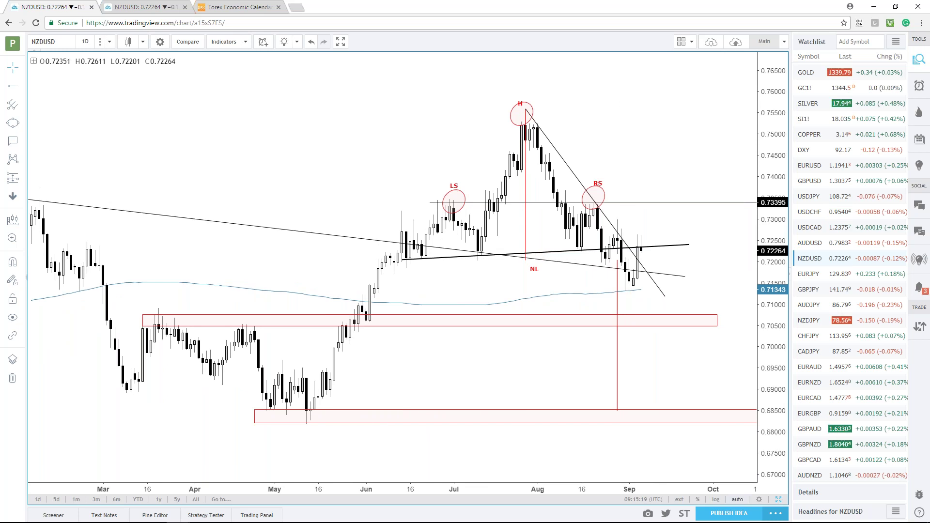
left_click(735, 500)
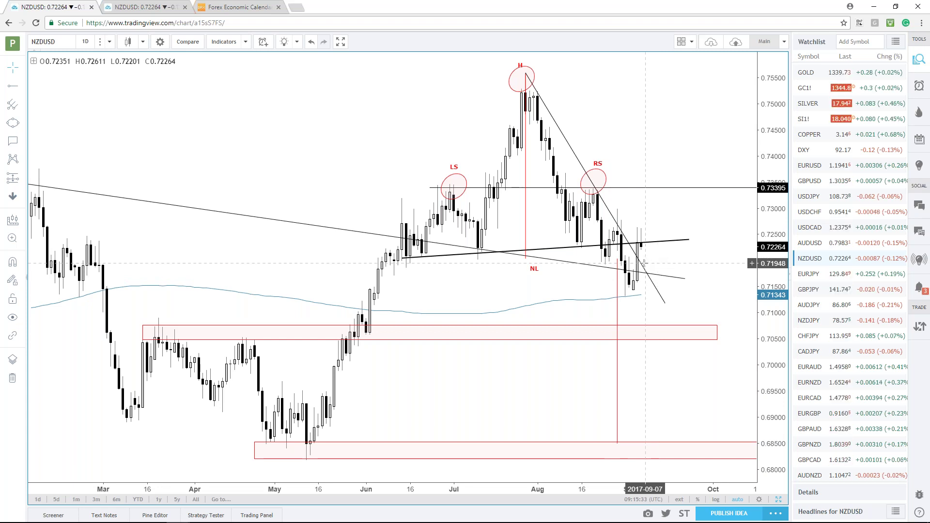
scroll(645, 263, "up", 1)
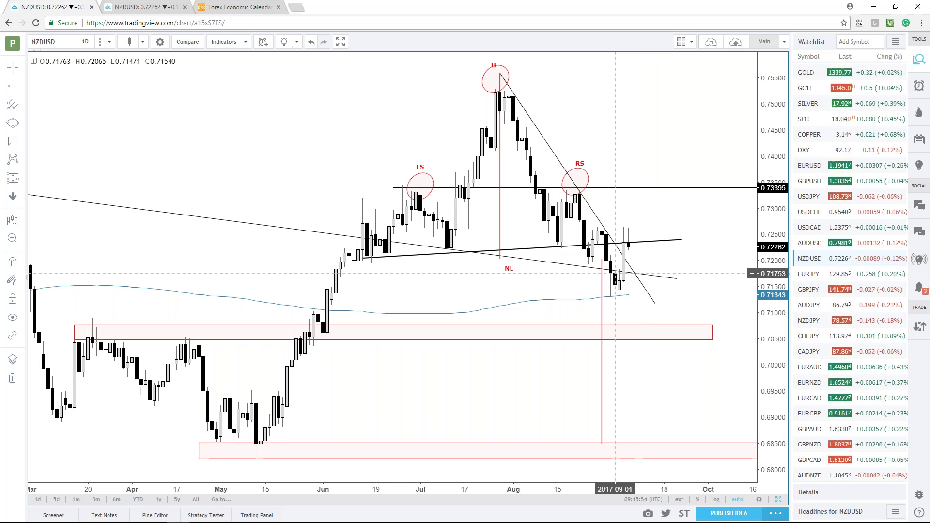
scroll(703, 254, "up", 1)
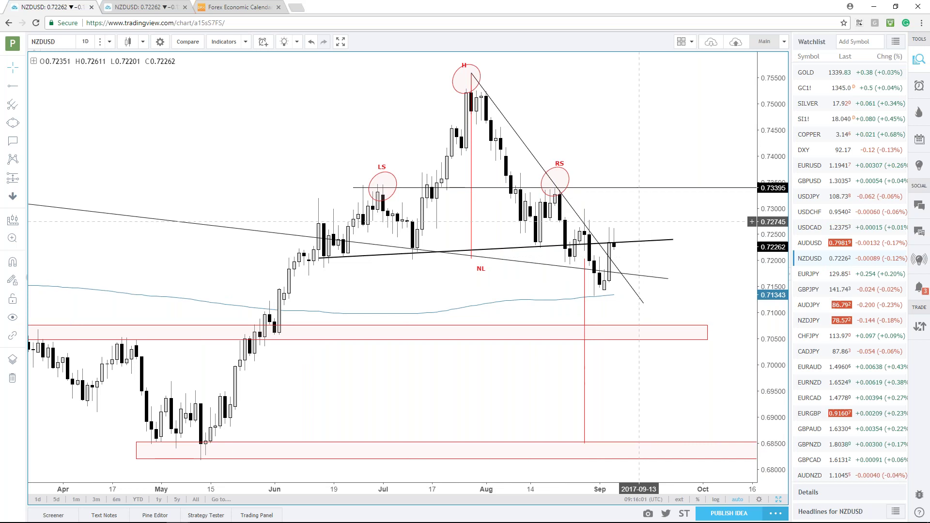
Add a horizontal ray at NZDUSD's late-August high near 0.7304, then restore the four-pane layout
left_click(11, 88)
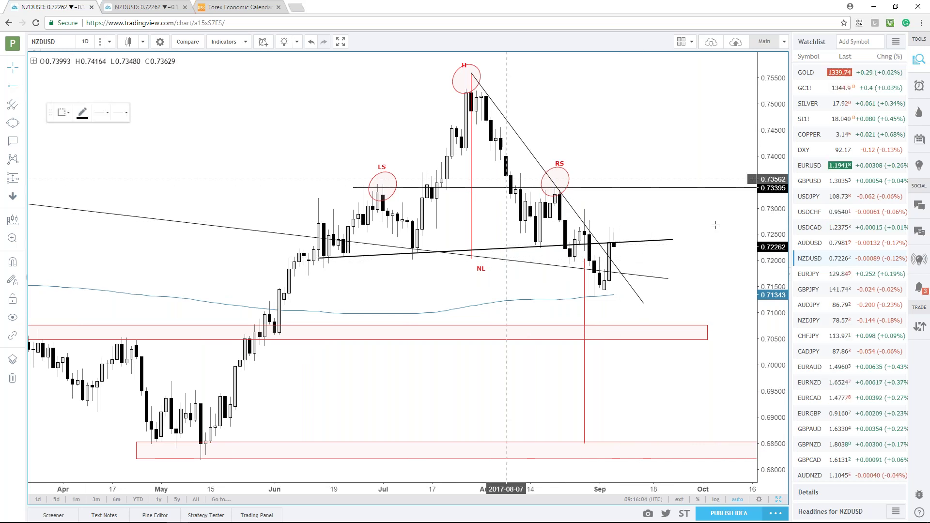
left_click(580, 206)
left_click(618, 153)
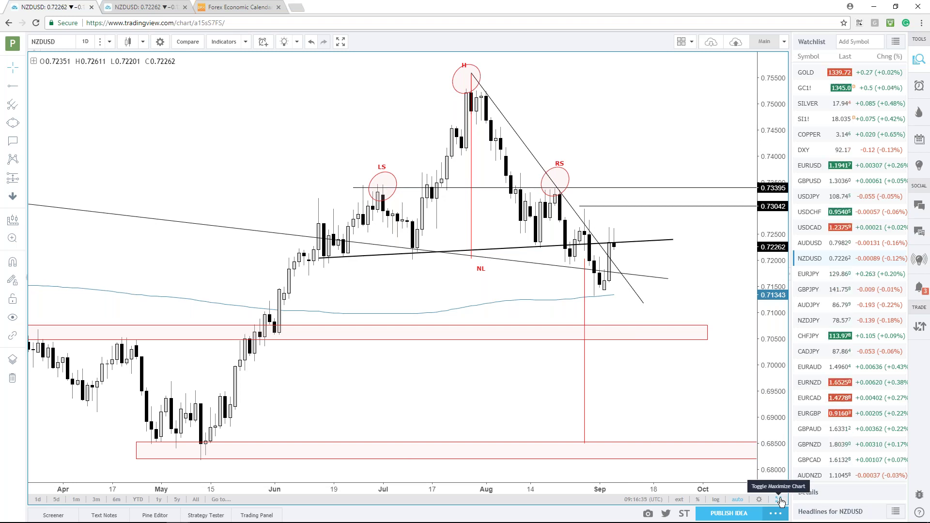
key("alt+Return")
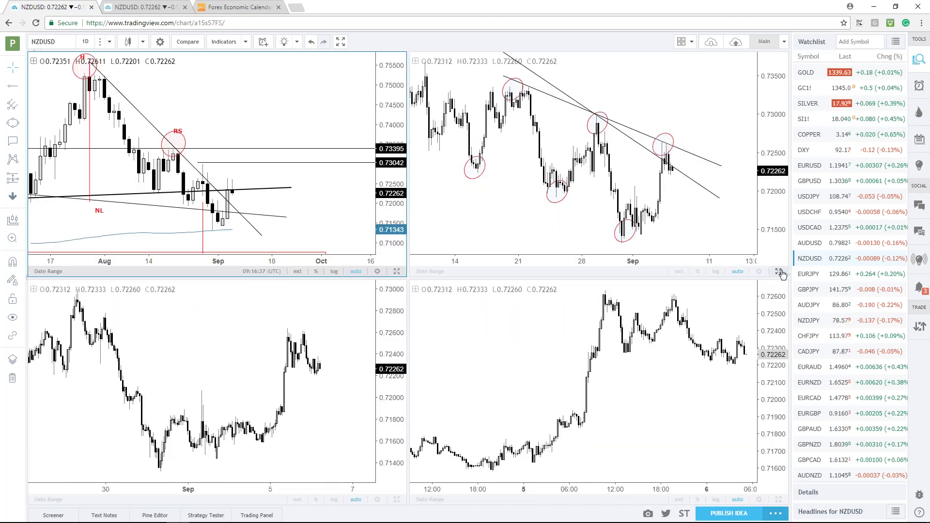
On the enlarged NZDUSD 4-hour chart, delete the long descending trendline and adjust the shorter one
left_click(699, 239)
key("alt+Return")
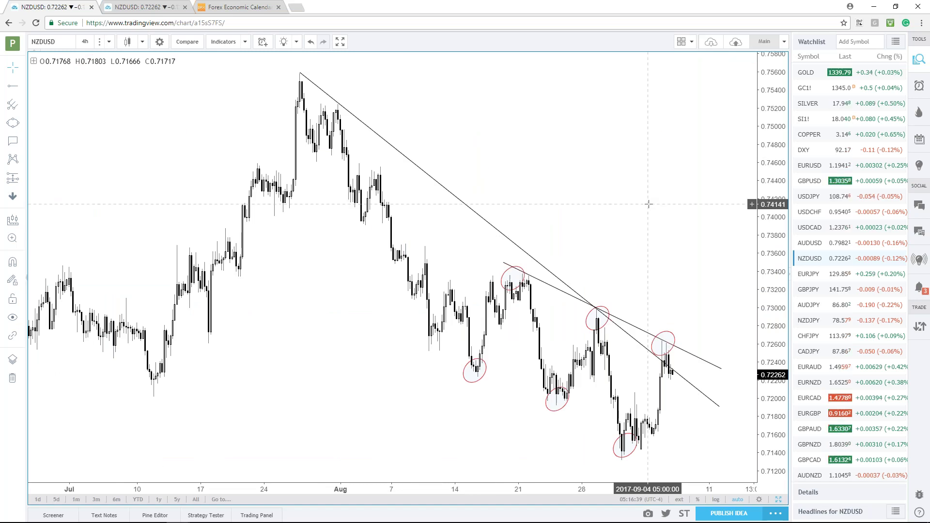
scroll(649, 203, "down", 2)
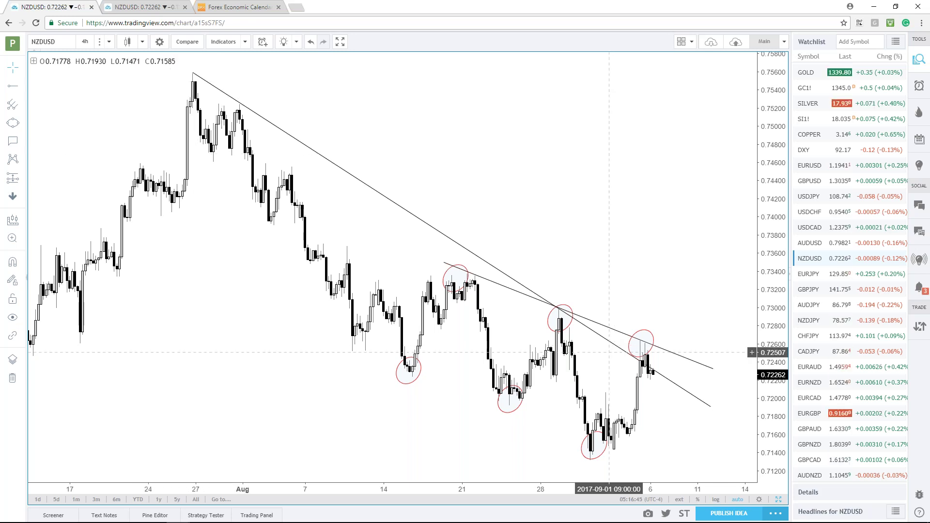
left_click(616, 346)
key("Delete")
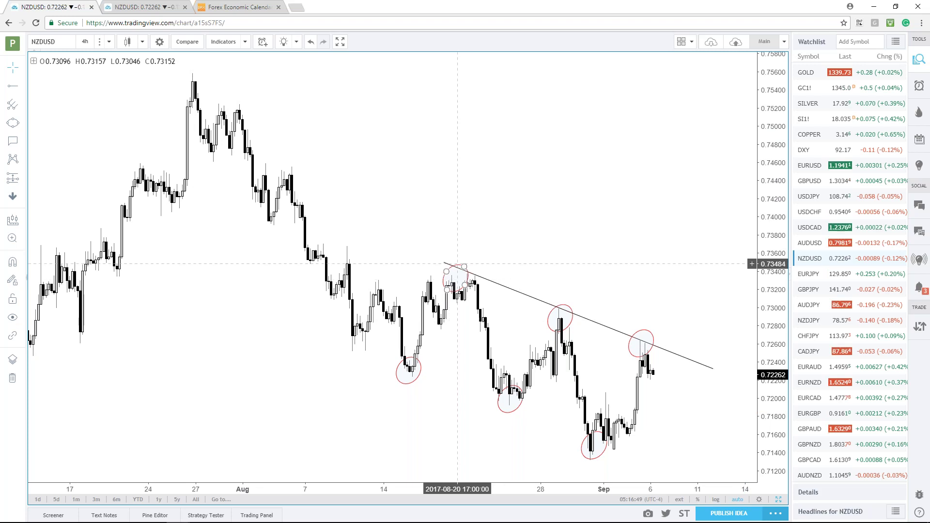
left_click_drag(444, 264, 445, 264)
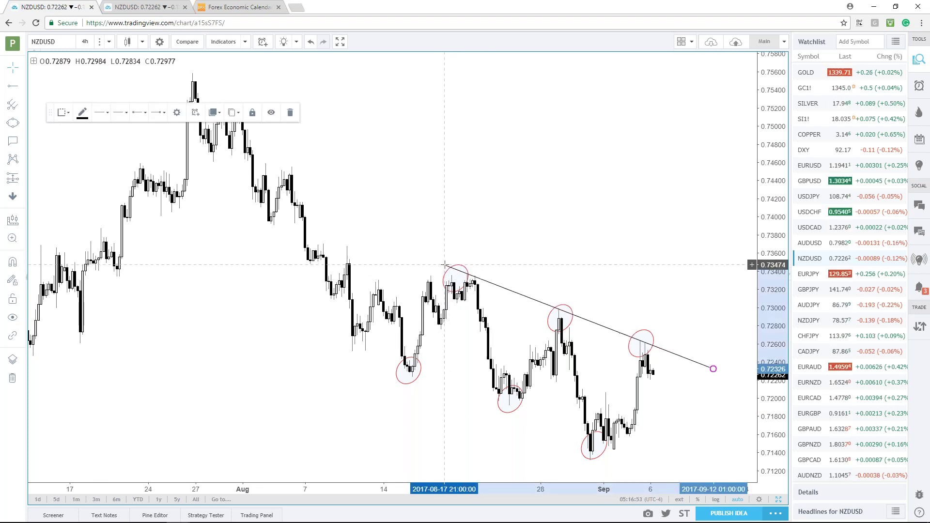
left_click(509, 252)
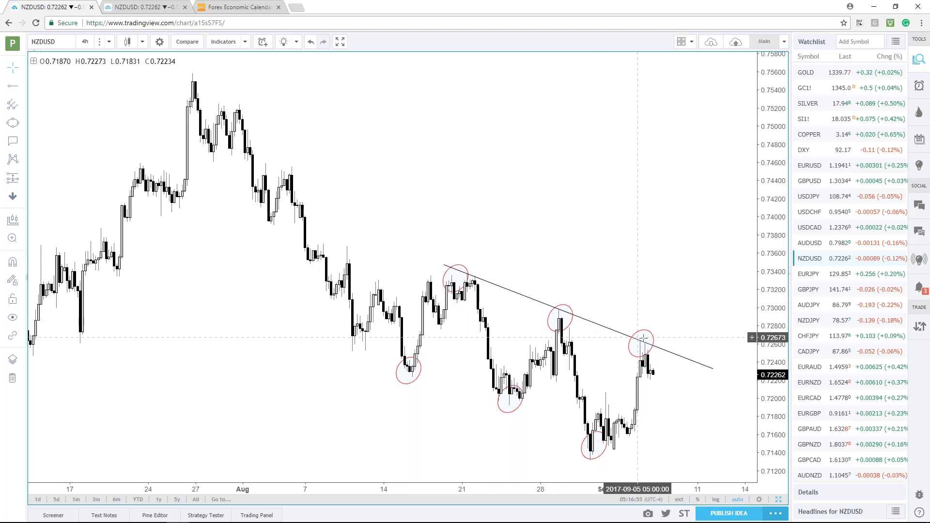
Start a new trend line on the NZDUSD chart and zoom out
scroll(681, 281, "down", 3)
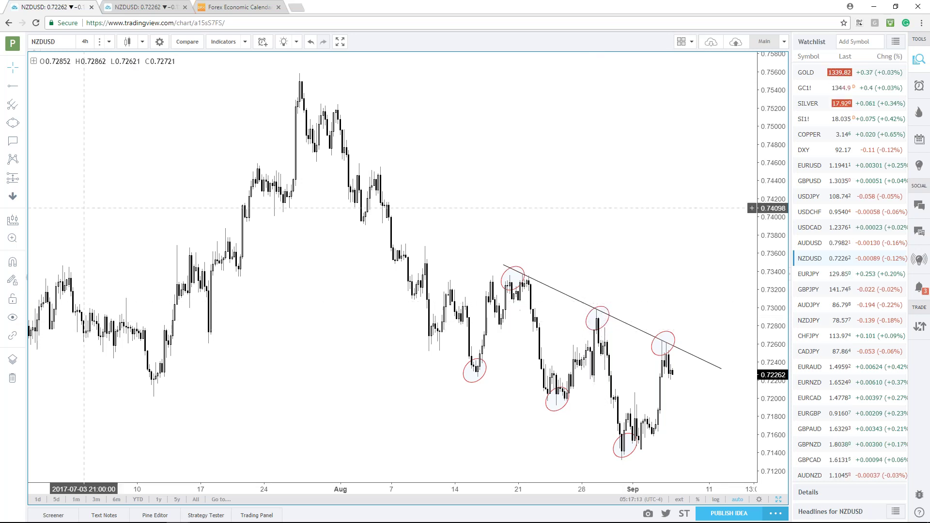
left_click(12, 88)
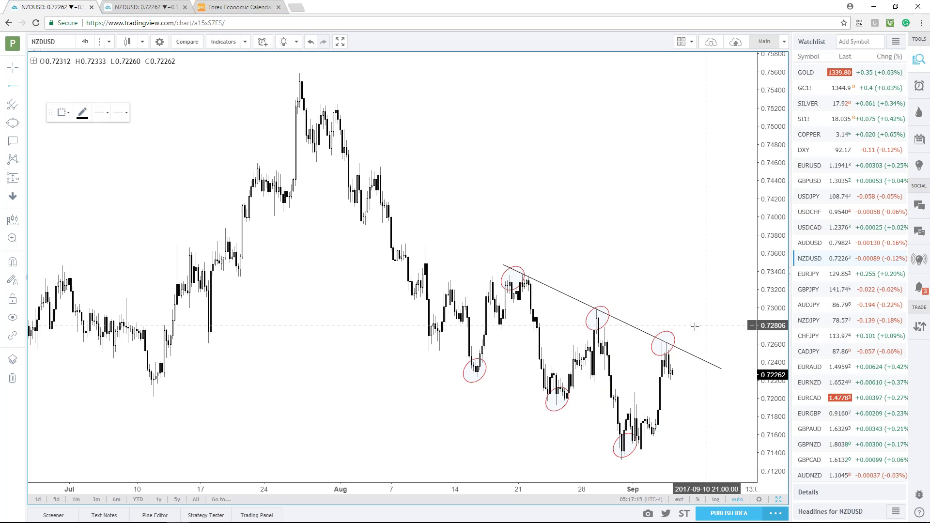
left_click(664, 336)
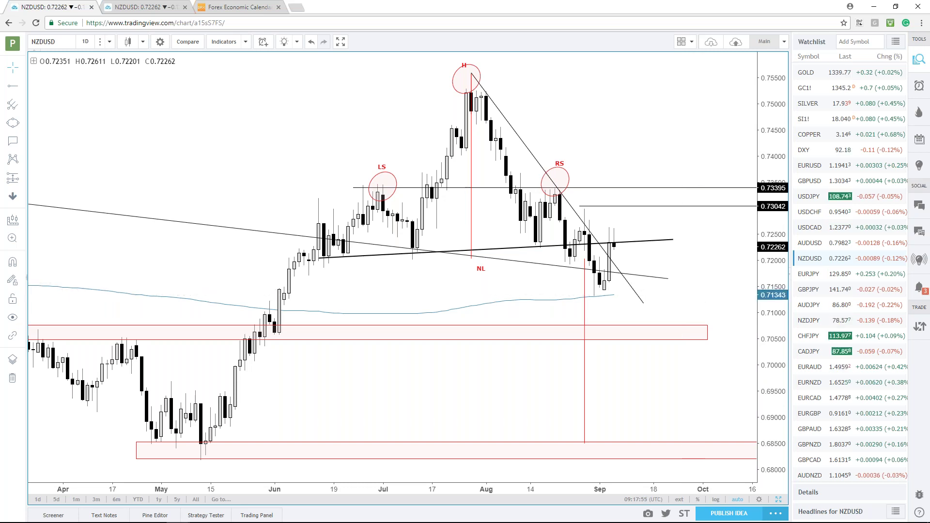
scroll(814, 329, "down", 1)
scroll(813, 329, "down", 1)
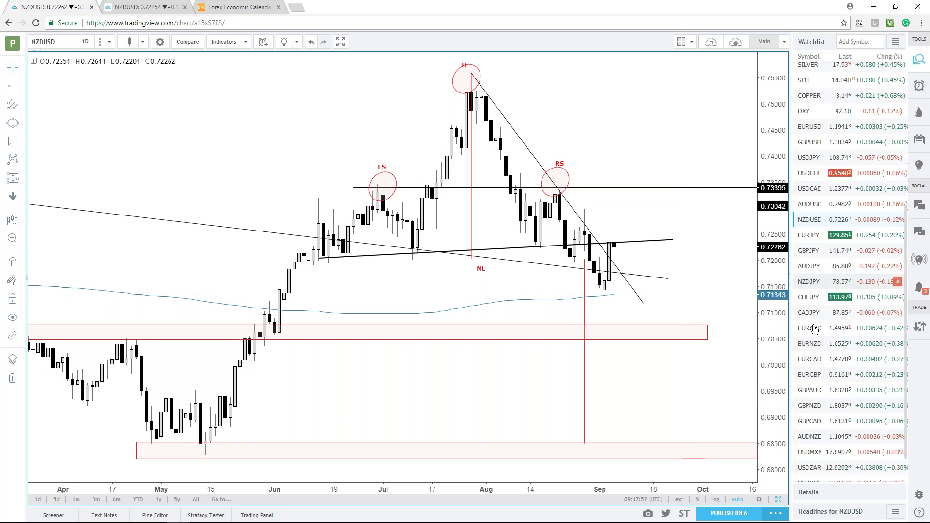
Open the GBPNZD chart, zoom out, and select the upper zone rectangle
left_click(816, 406)
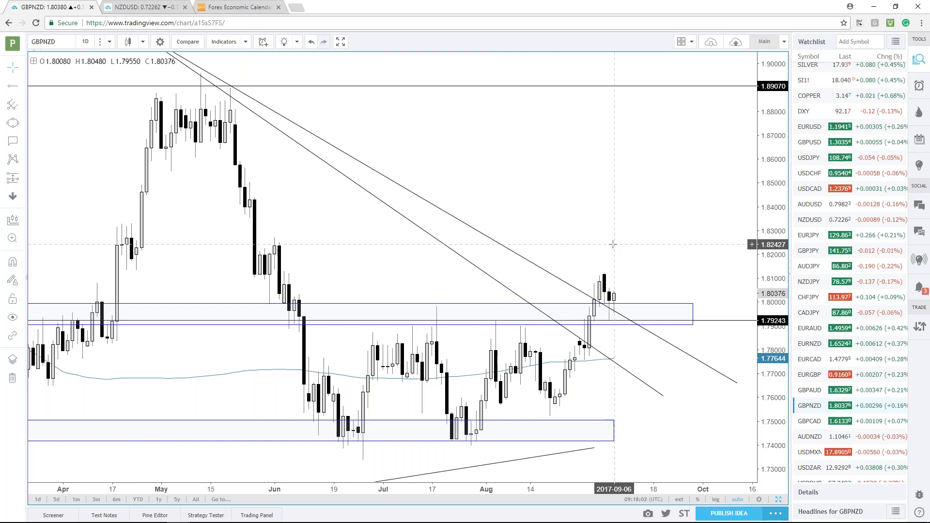
scroll(613, 245, "down", 3)
scroll(609, 248, "down", 2)
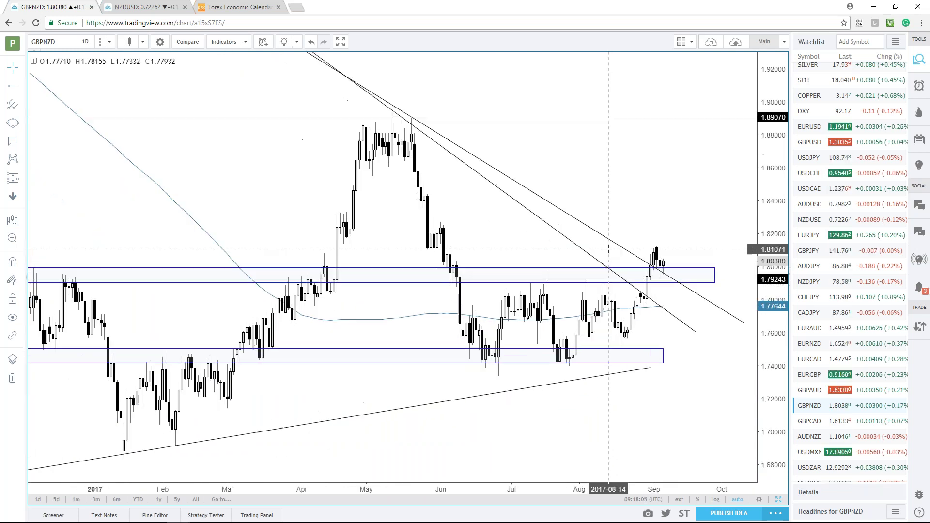
scroll(374, 321, "down", 3)
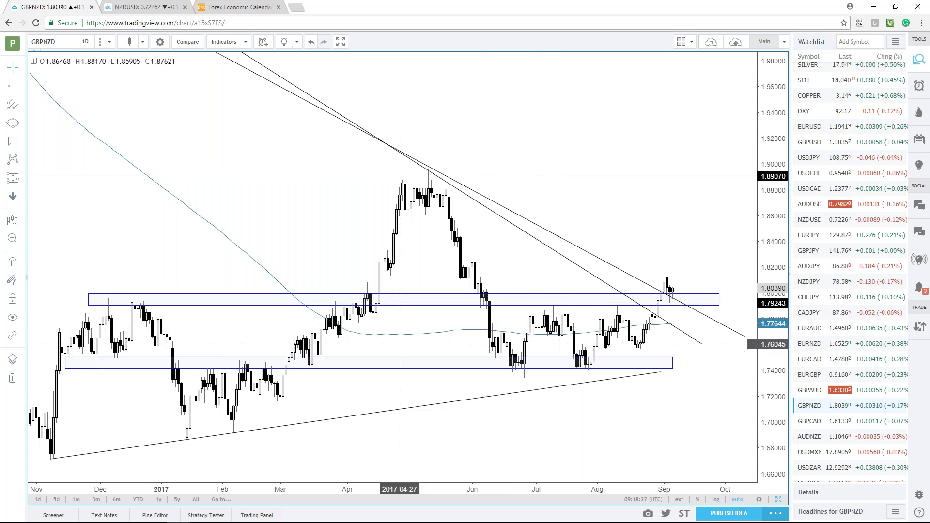
left_click(100, 305)
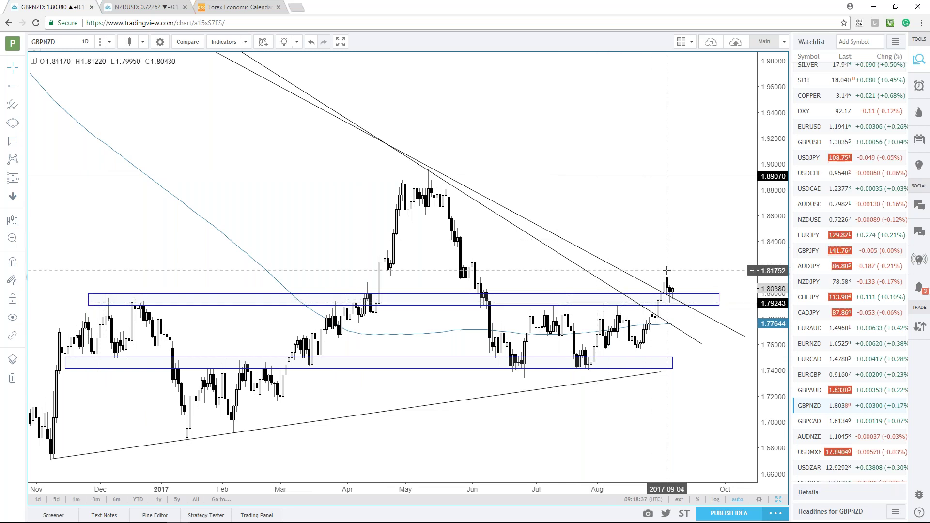
Zoom GBPNZD out and back in, then show all four charts of the layout
scroll(667, 270, "down", 5)
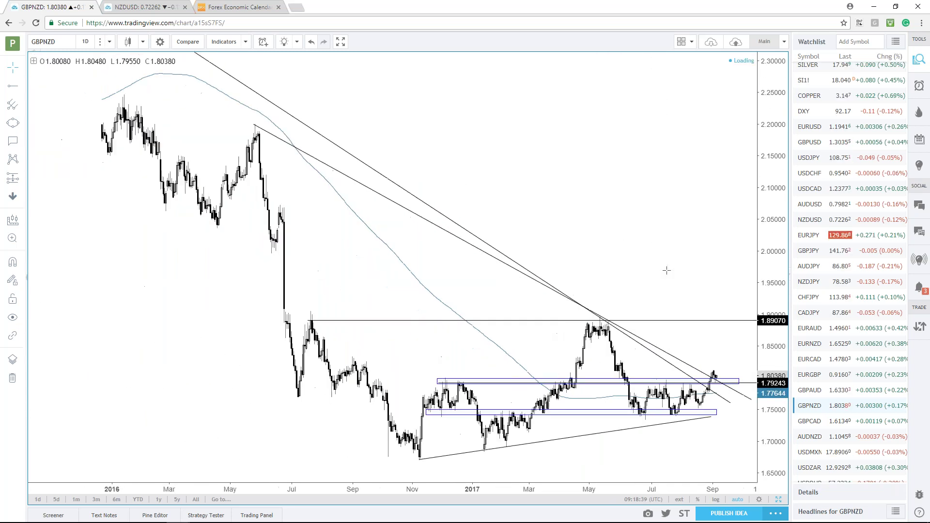
scroll(666, 270, "down", 2)
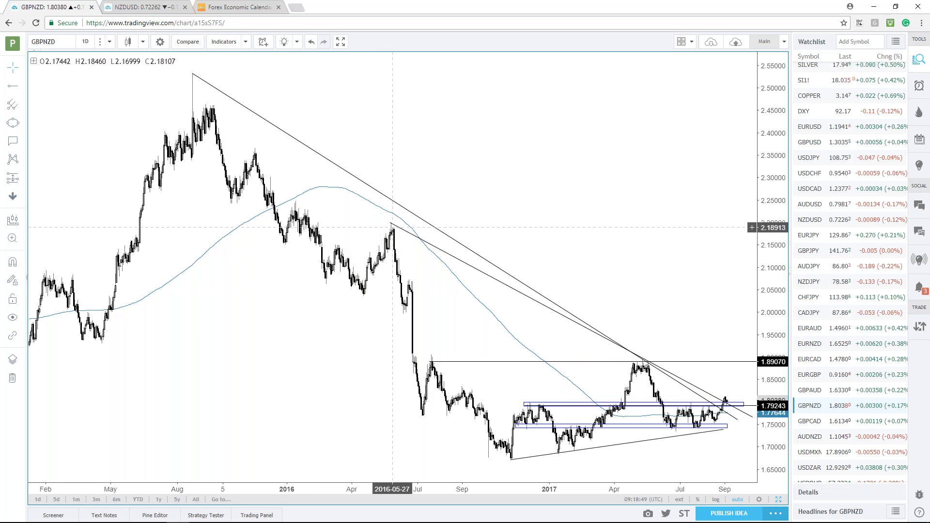
scroll(528, 213, "up", 5)
scroll(528, 212, "up", 2)
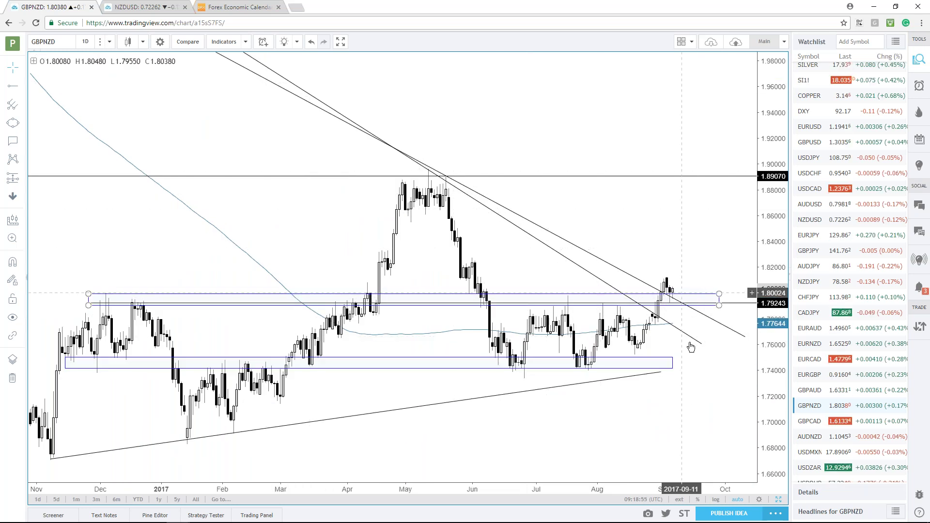
scroll(671, 286, "up", 2)
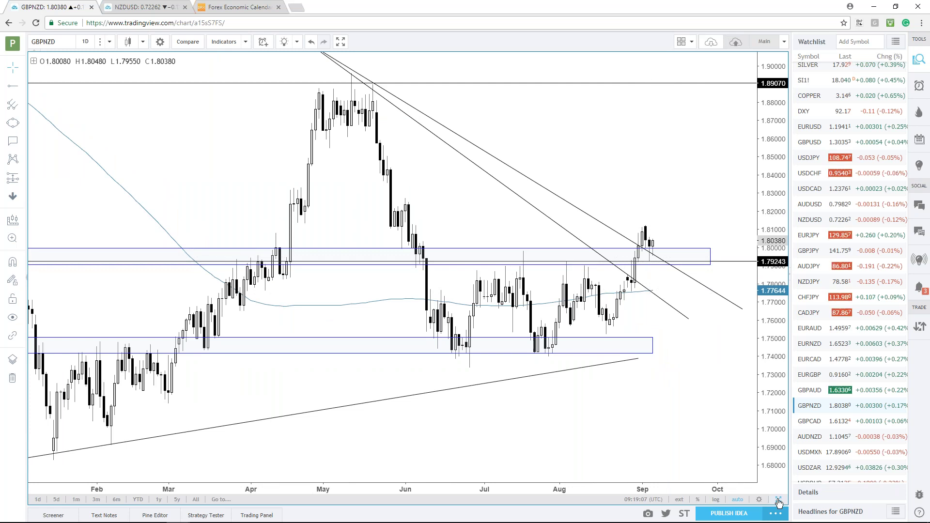
key("alt+Return")
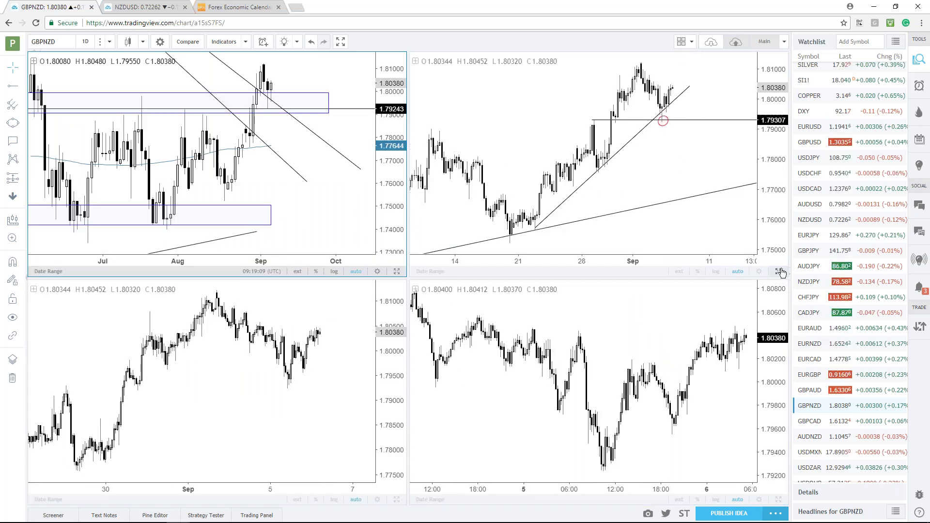
Maximize the GBPNZD 4-hour chart, then the daily pane, and open EURNZD
left_click(544, 206)
key("alt+Return")
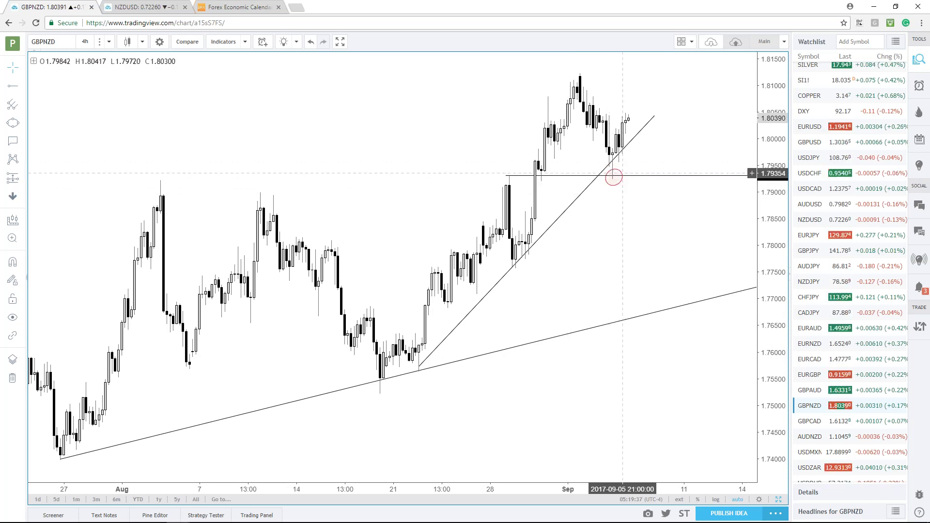
left_click(778, 499)
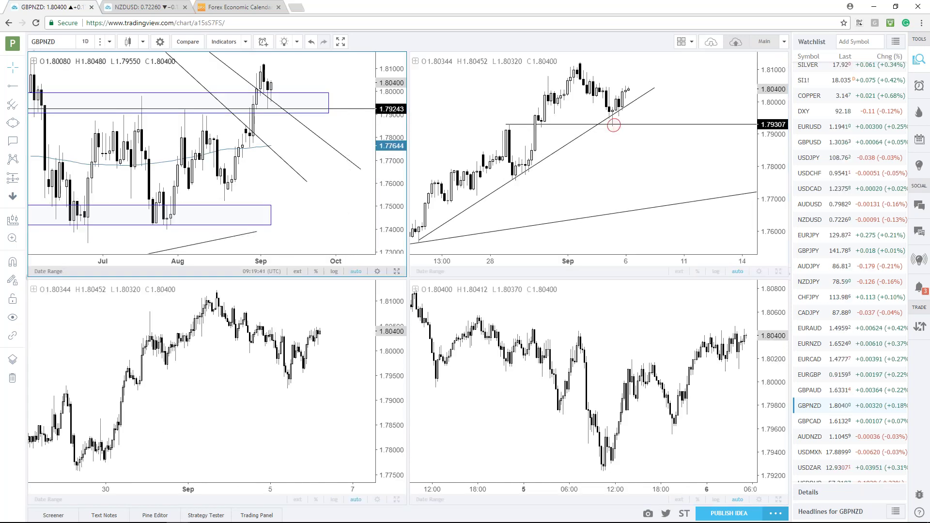
key("alt+Return")
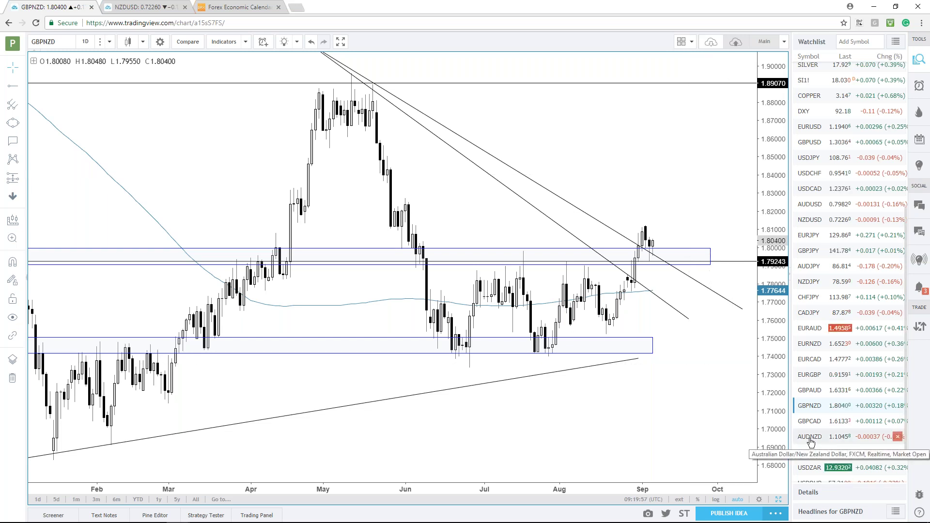
left_click(808, 345)
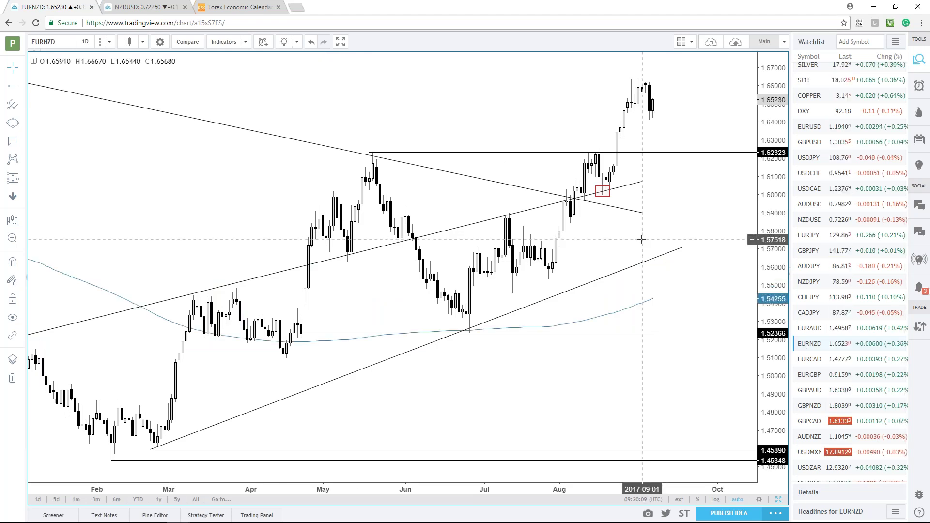
Zoom the EURNZD daily chart and delete the small red rectangle, keeping the 1.62323 and 1.52366 levels
scroll(642, 239, "down", 5)
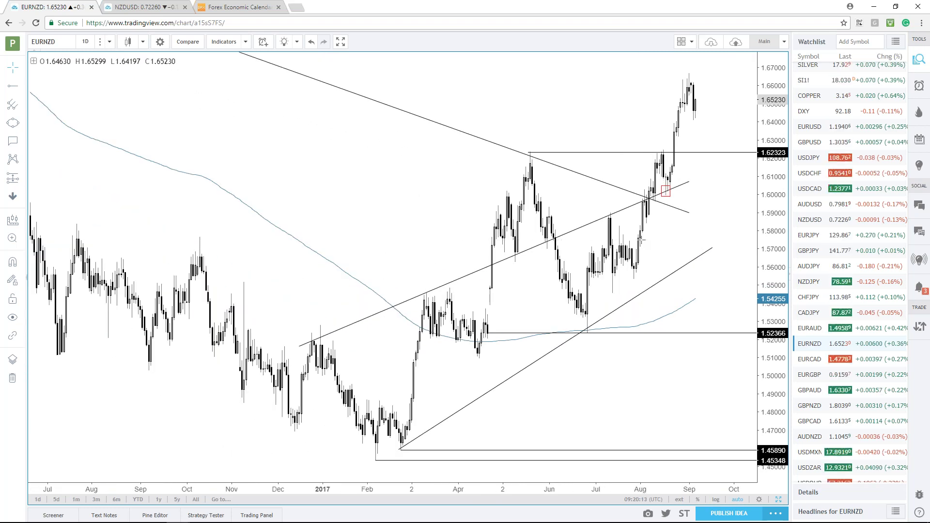
scroll(640, 239, "down", 2)
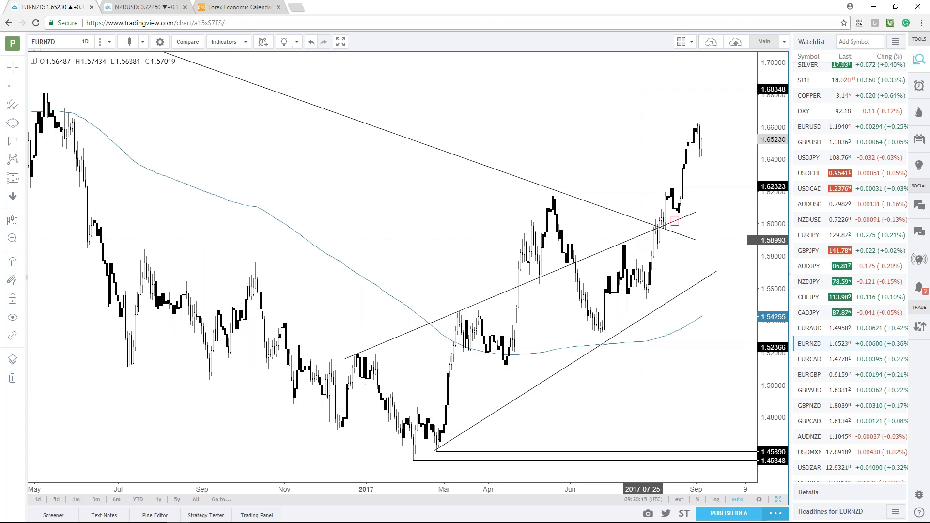
scroll(642, 239, "up", 3)
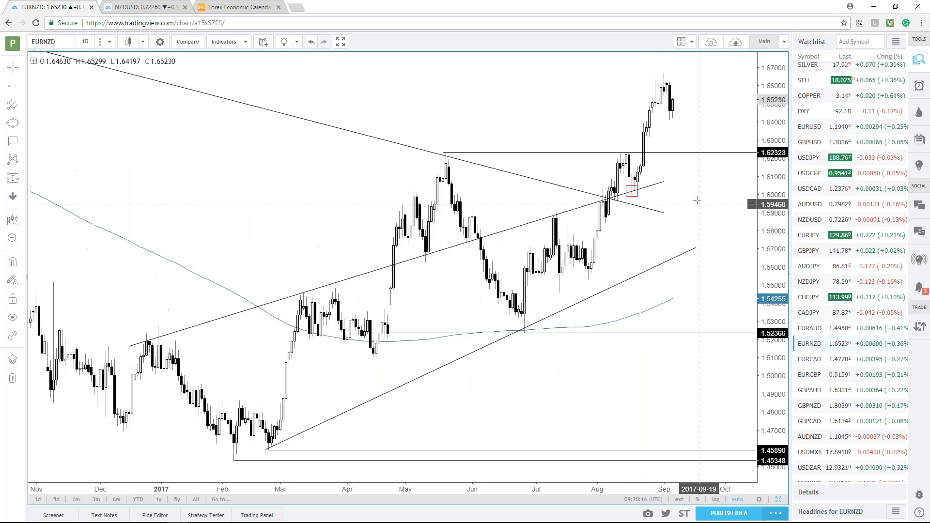
left_click(632, 191)
key("Delete")
scroll(702, 226, "up", 2)
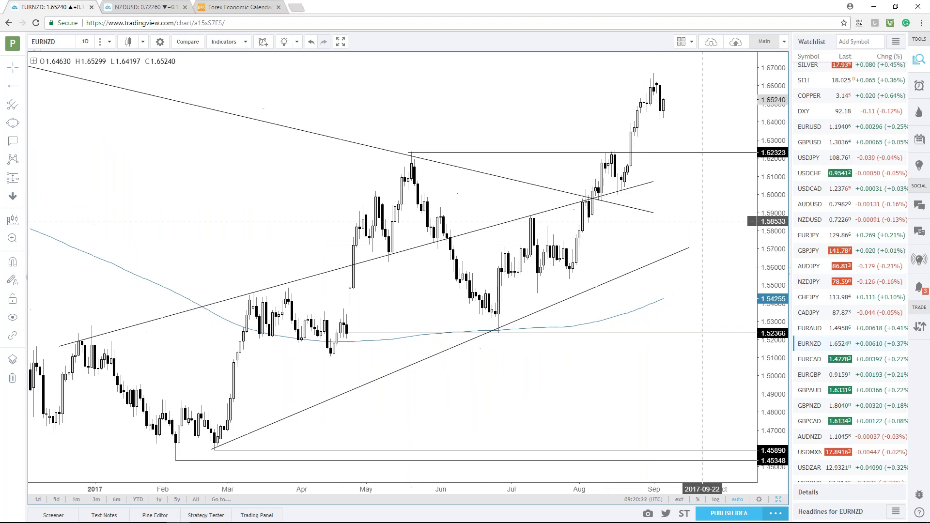
left_click(22, 87)
Draw a steep rising trendline on EURNZD from the late-July low to above the September highs
left_click(54, 87)
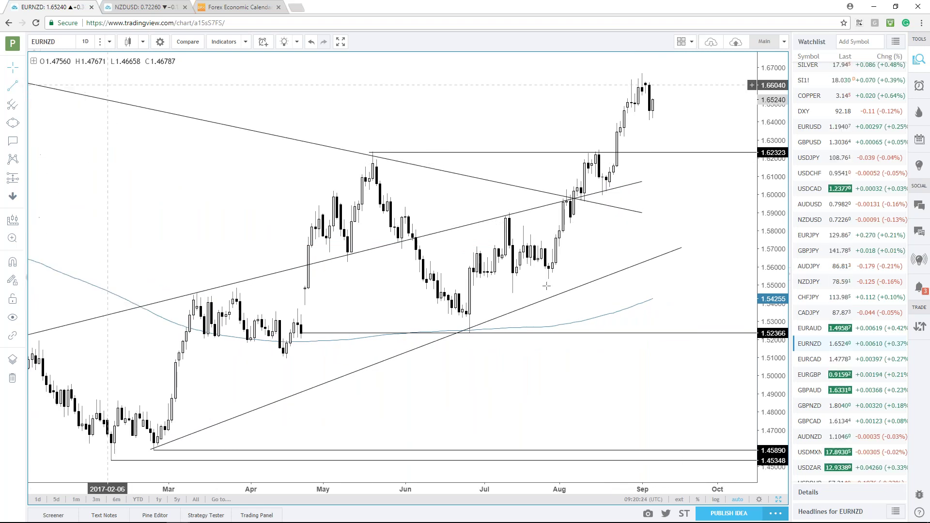
left_click(549, 279)
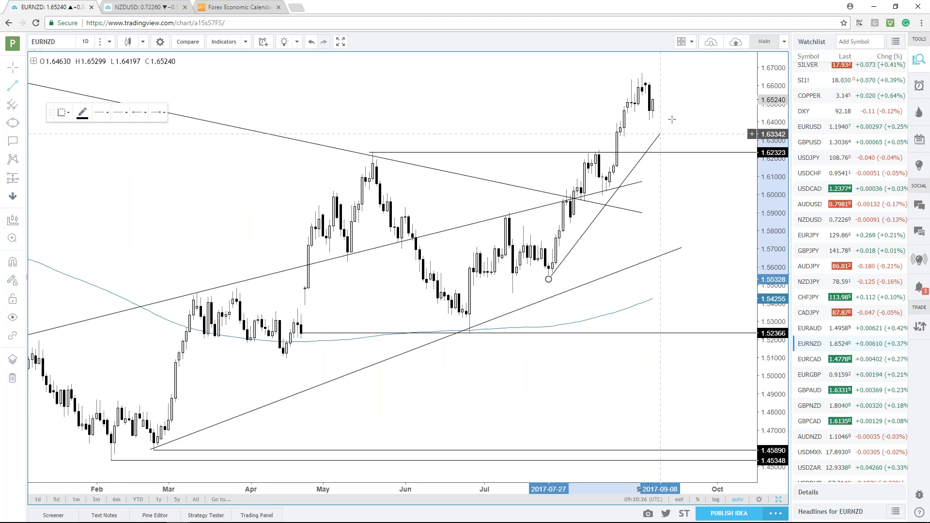
left_click(682, 73)
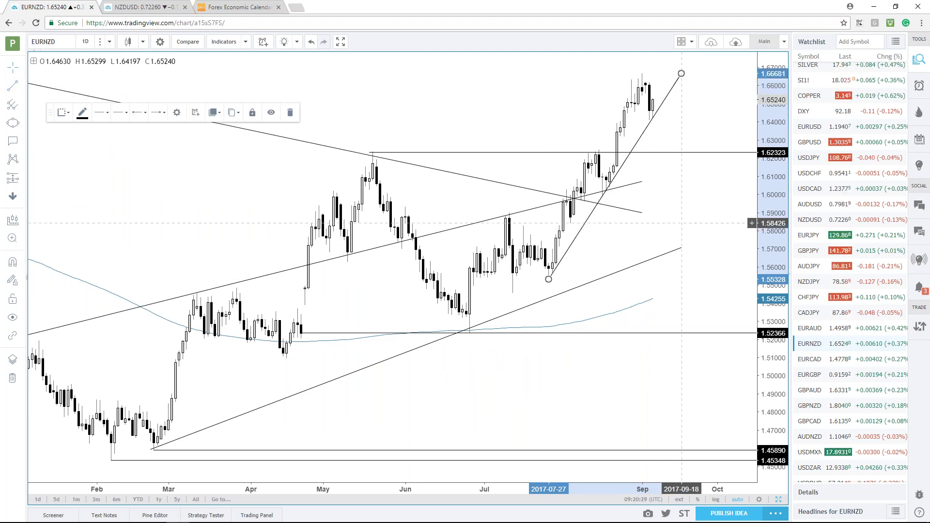
left_click(684, 238)
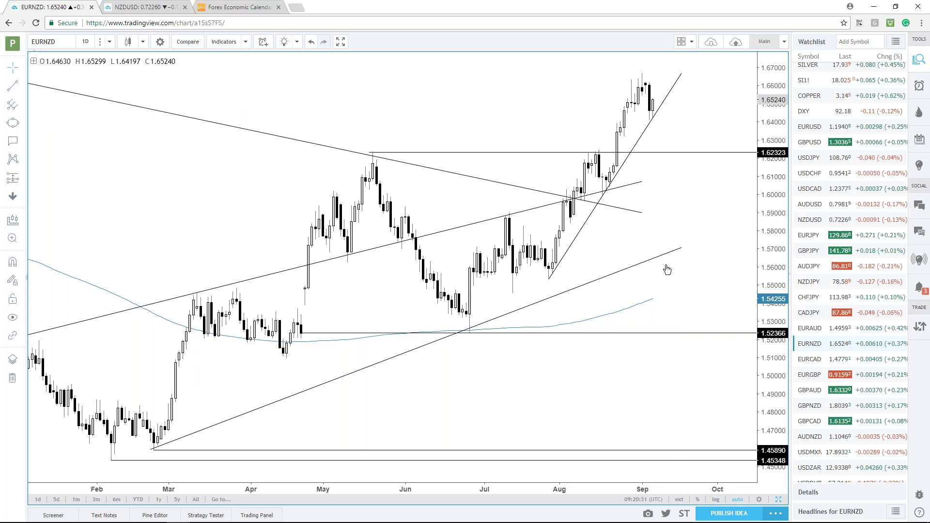
Zoom the EURNZD chart out and back in, then switch the chart to EURGBP
scroll(667, 224, "down", 2)
scroll(666, 224, "up", 2)
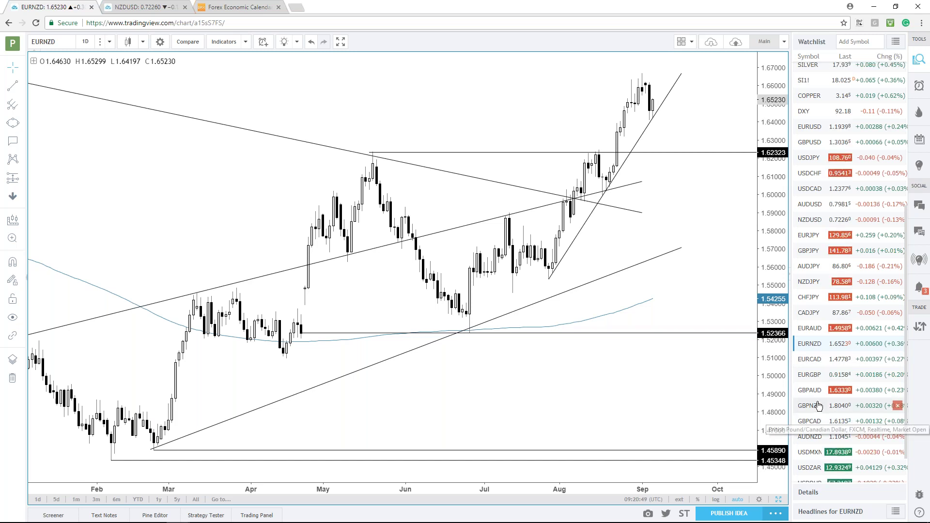
left_click(802, 376)
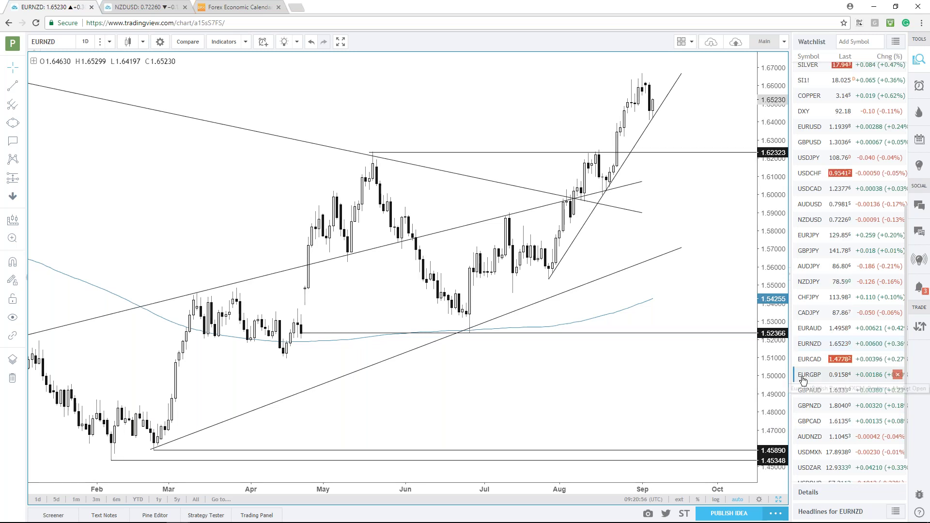
Show the four-pane EURGBP layout, then maximise and zoom the daily EURGBP pane
left_click(779, 501)
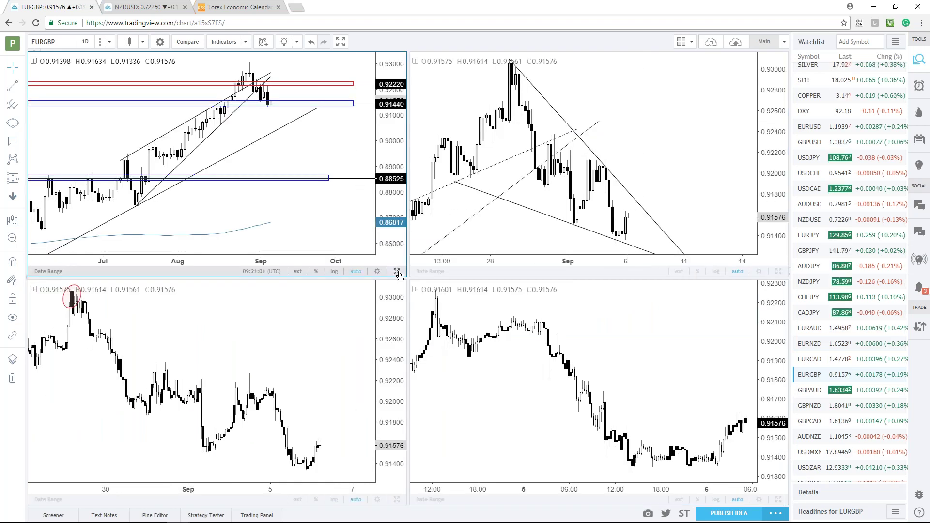
left_click(396, 272)
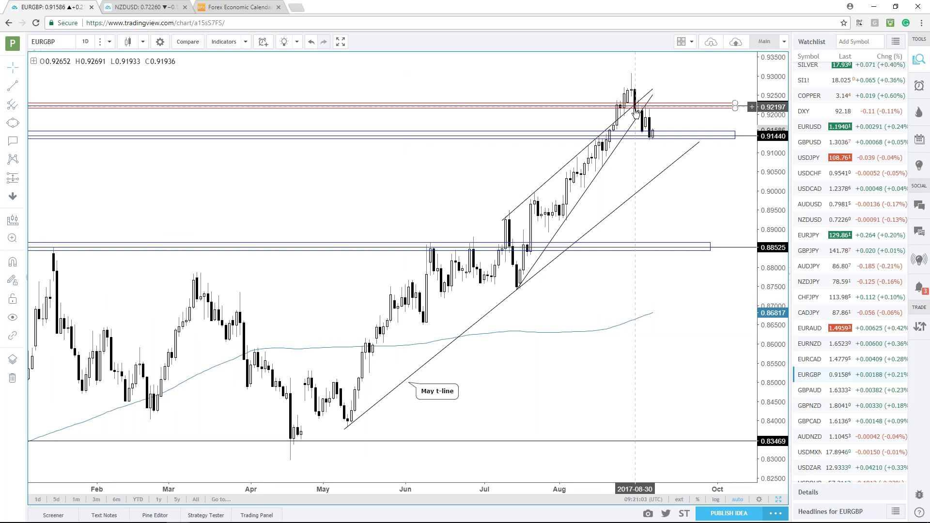
scroll(614, 181, "down", 2)
scroll(614, 181, "down", 1)
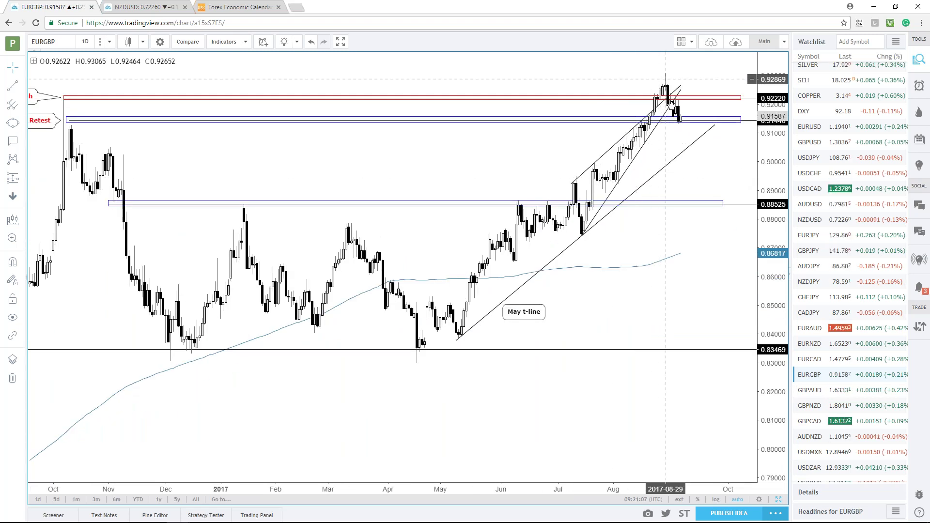
Inspect the blue Retest and red spike-high zones, then return to the four-chart EURGBP layout
left_click(636, 115)
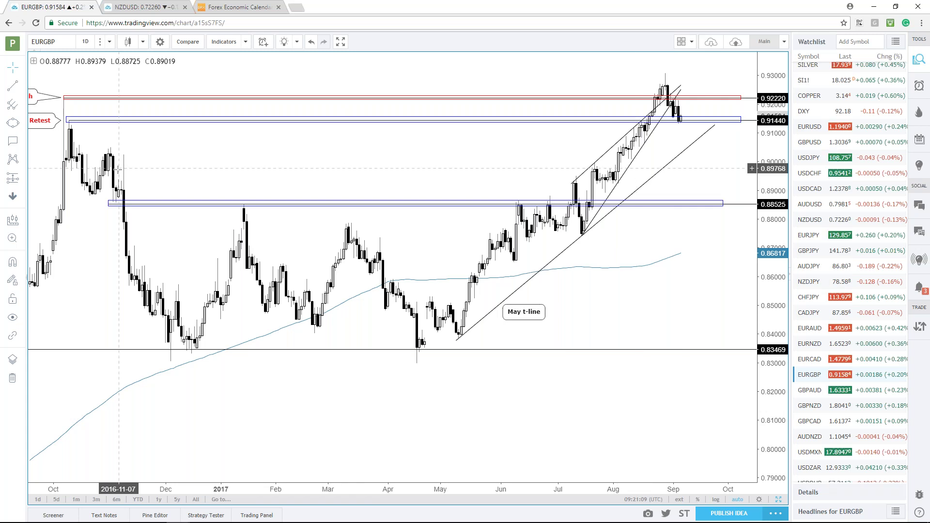
left_click(65, 98)
left_click(67, 123)
left_click(70, 129)
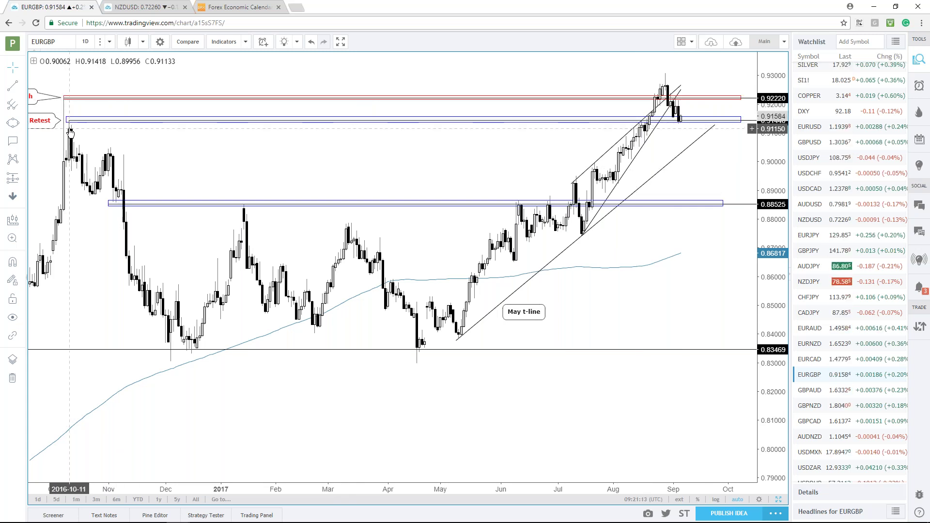
scroll(70, 130, "down", 1)
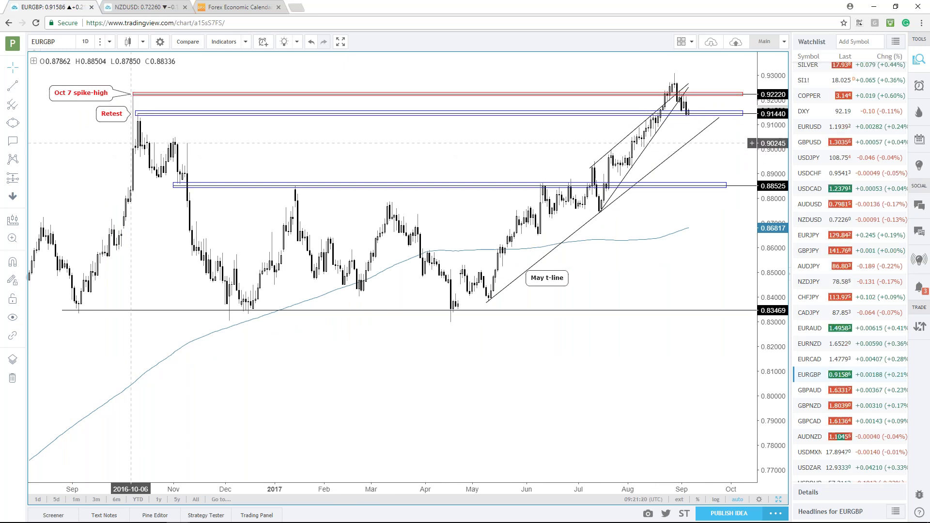
scroll(563, 276, "up", 4)
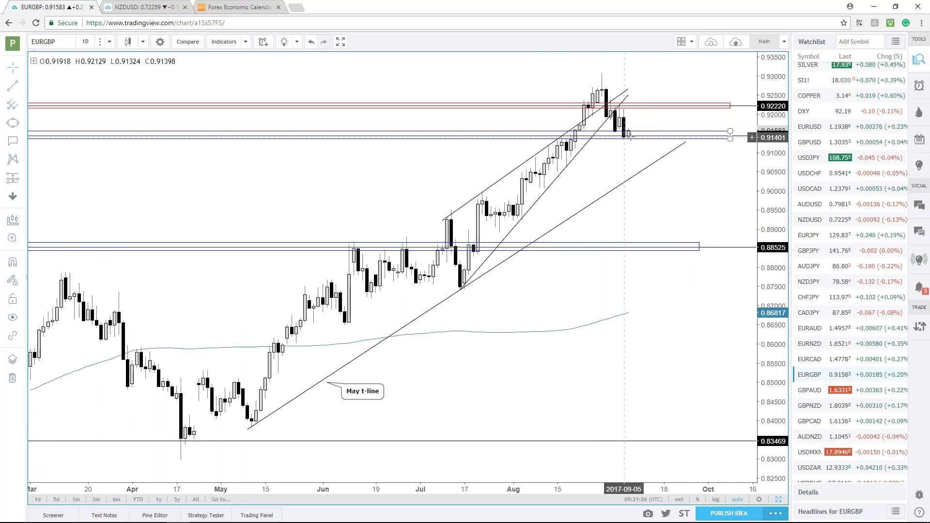
left_click(778, 502)
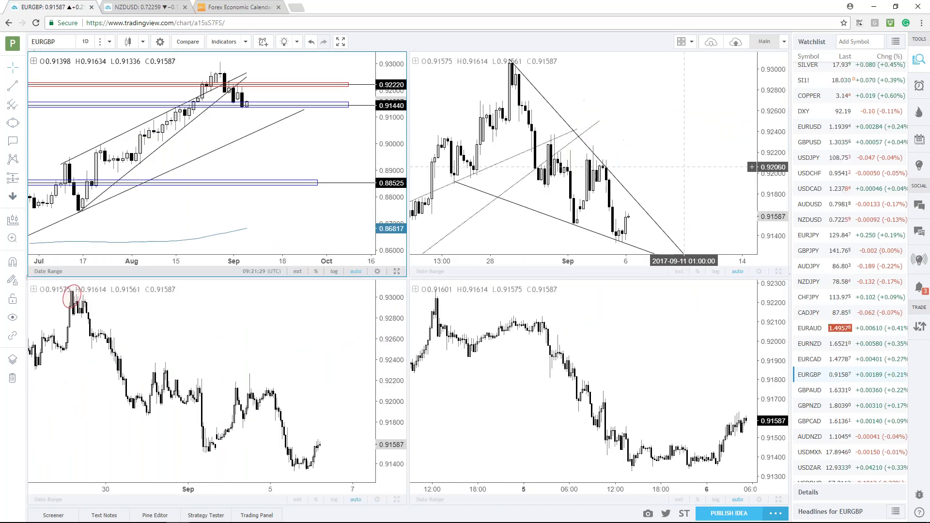
left_click(779, 274)
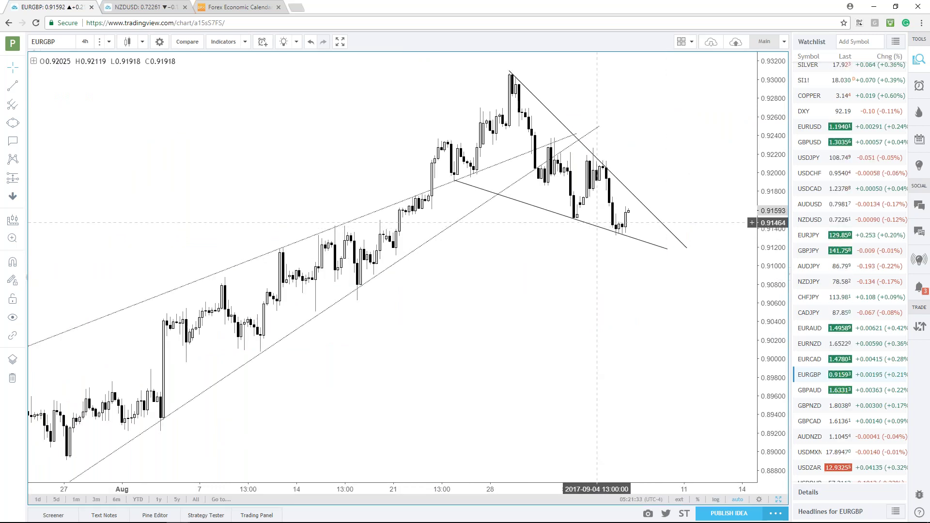
scroll(596, 223, "down", 2)
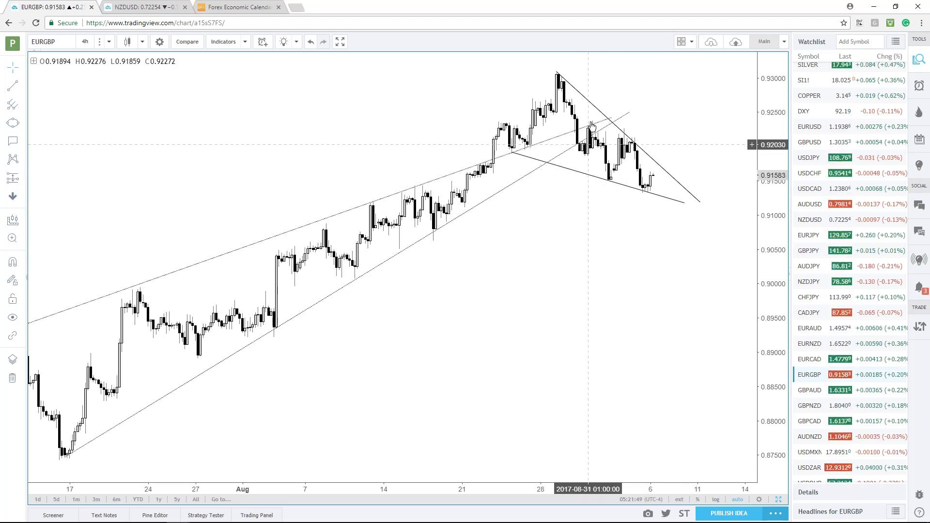
left_click(629, 139)
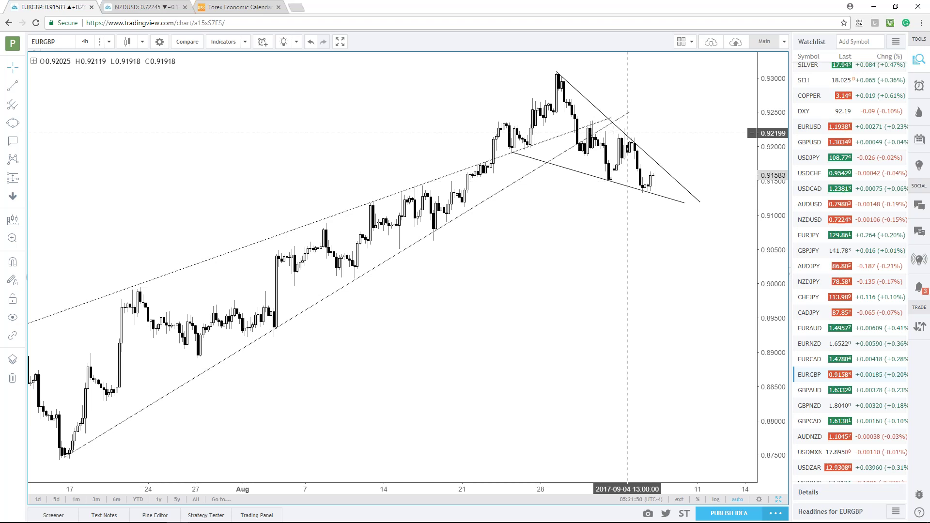
left_click(646, 190)
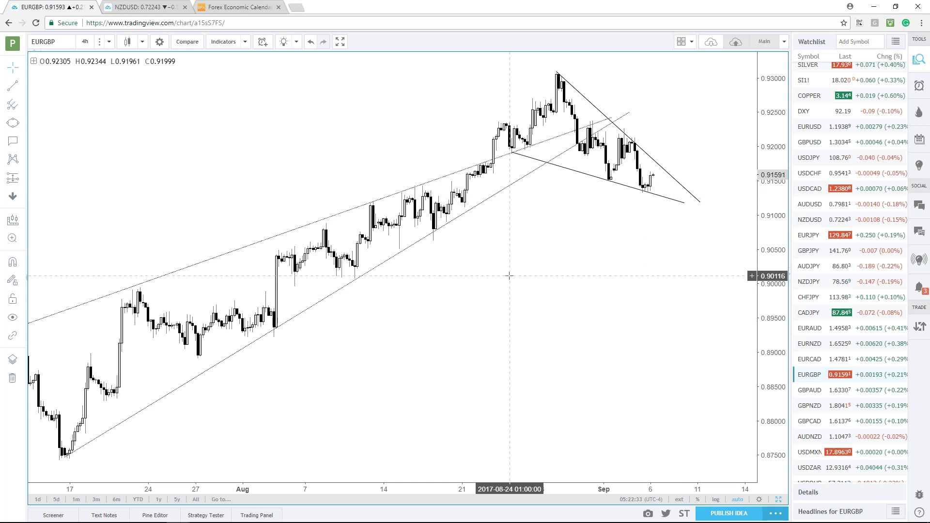
scroll(510, 276, "down", 2)
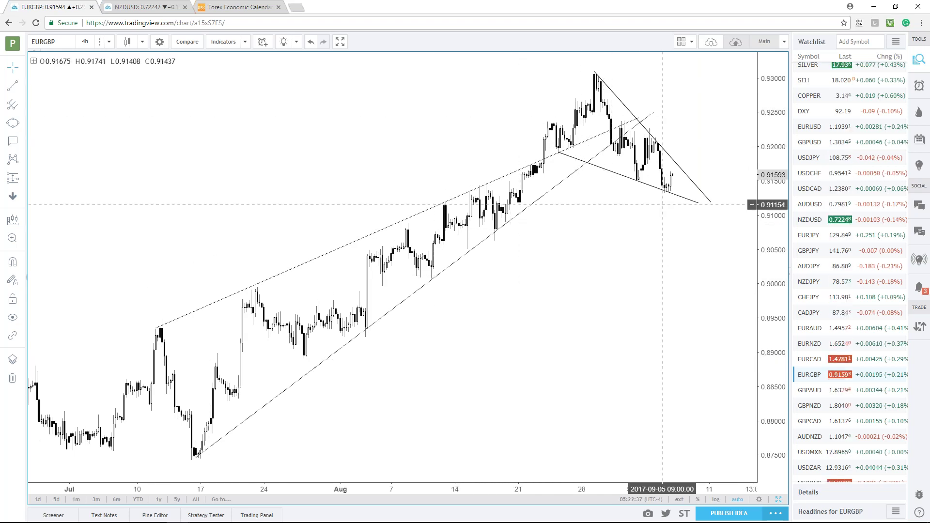
scroll(666, 221, "up", 2)
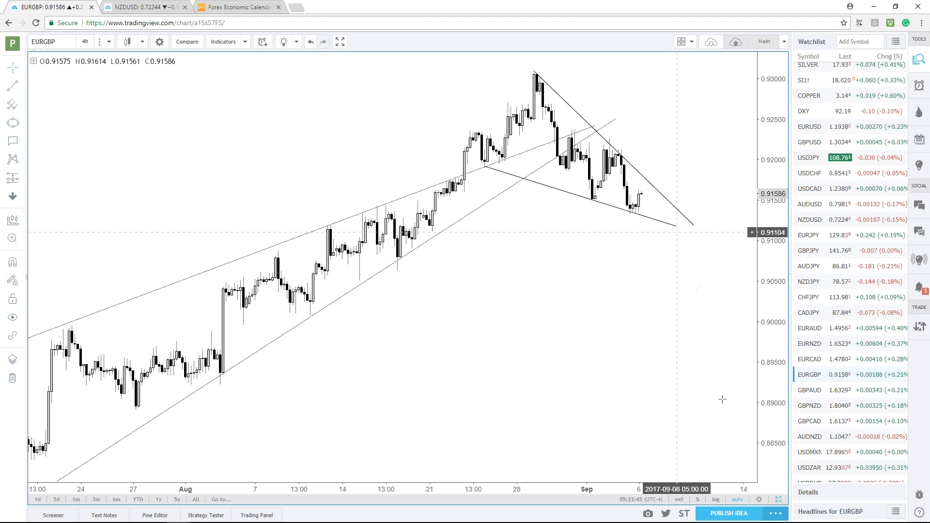
left_click(779, 500)
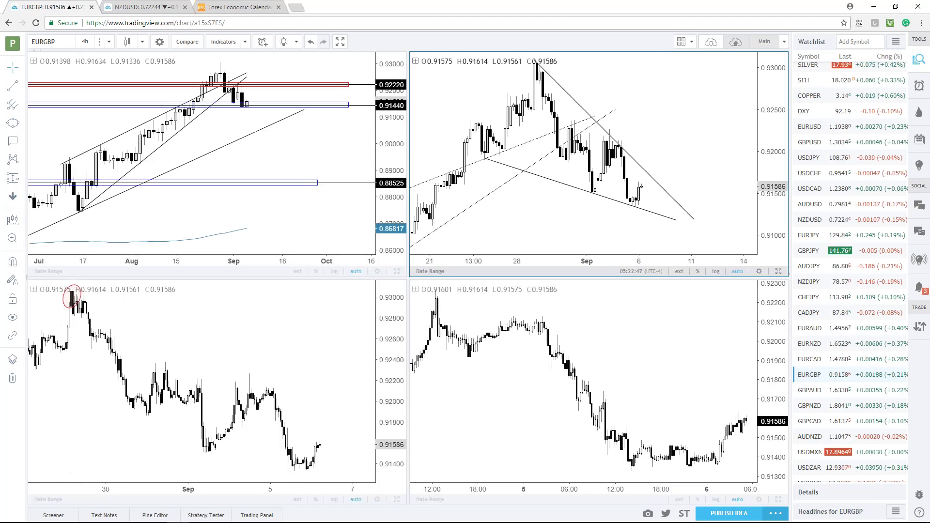
Maximise the 1D EURGBP pane and zoom in on recent candles around the 0.91440 zone
left_click(397, 271)
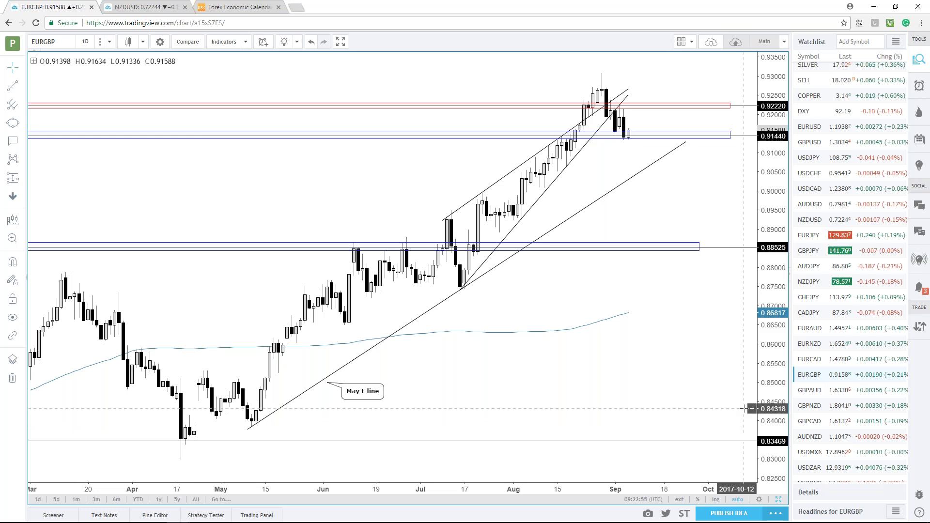
scroll(725, 388, "up", 1)
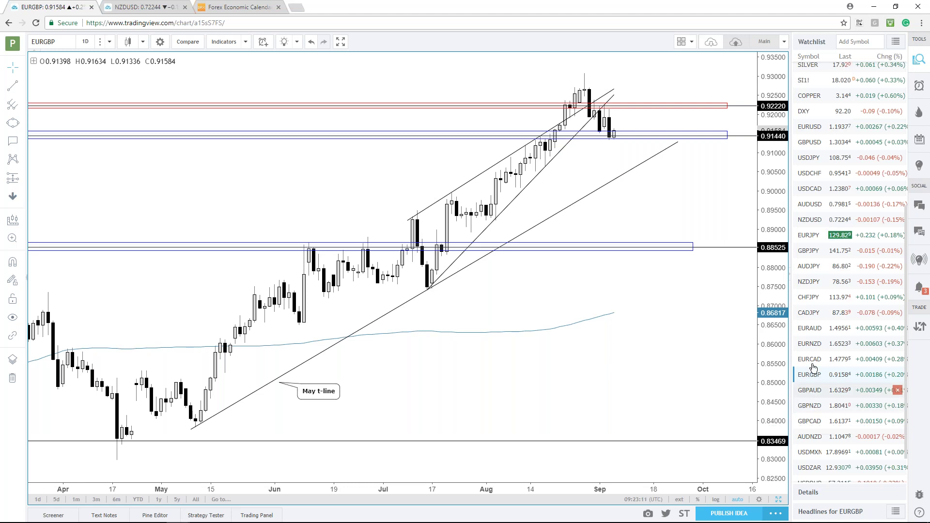
Load EURAUD and zoom to review its channel and rising trend line, then move to GBPAUD
left_click(809, 329)
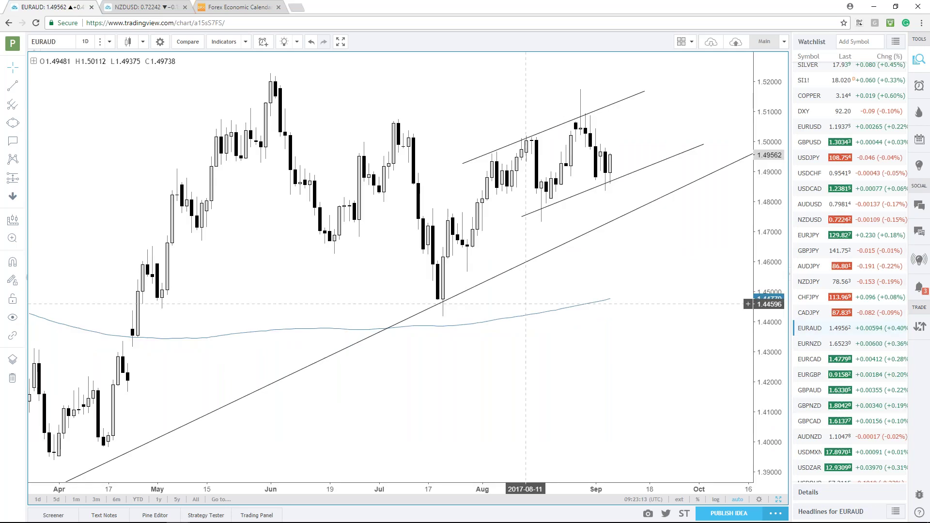
scroll(582, 303, "down", 1)
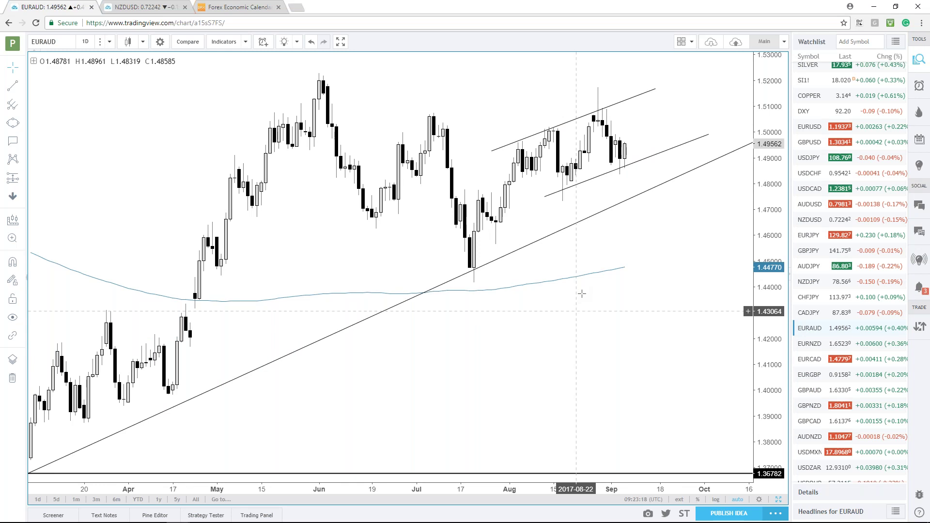
scroll(582, 294, "down", 2)
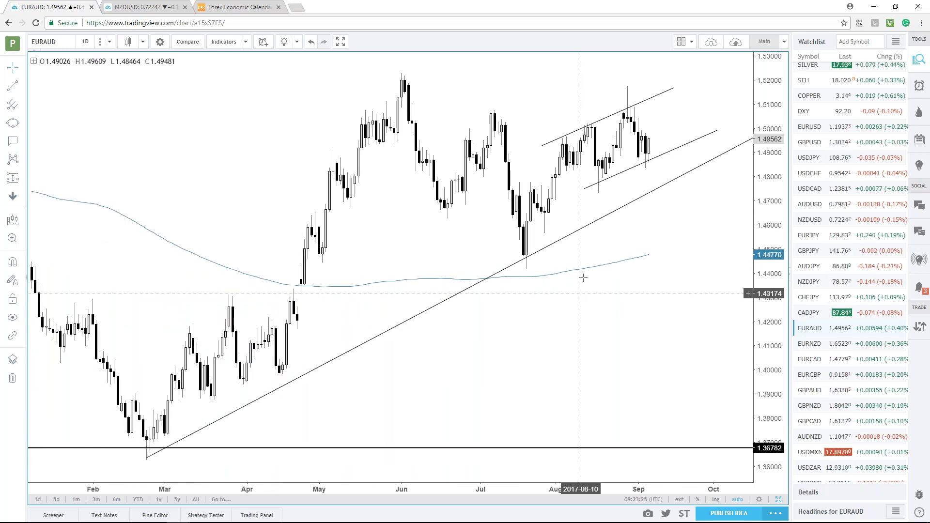
scroll(582, 121, "down", 1)
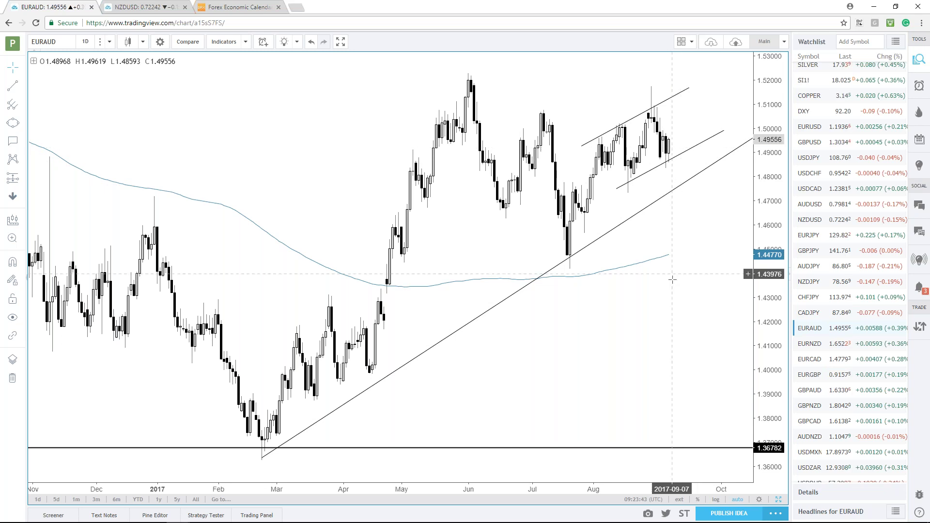
scroll(704, 372, "up", 1)
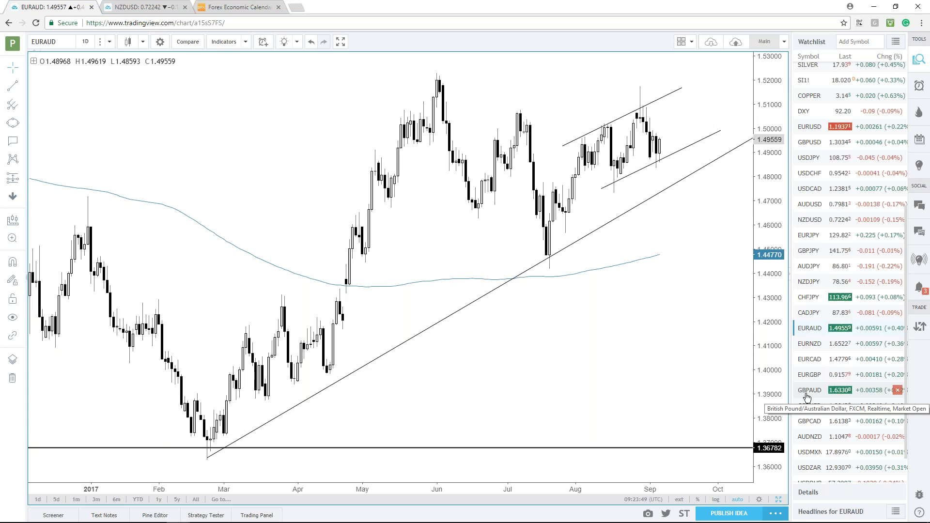
scroll(501, 334, "down", 1)
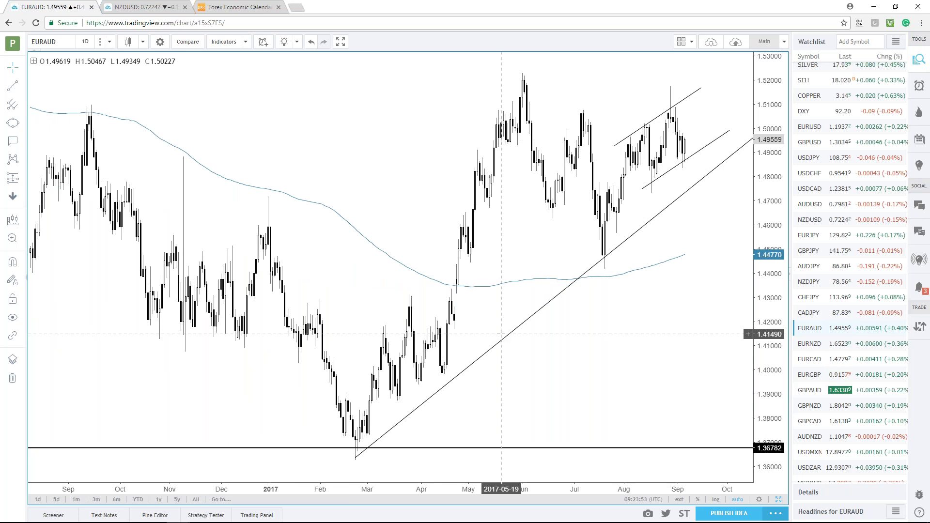
scroll(501, 334, "up", 1)
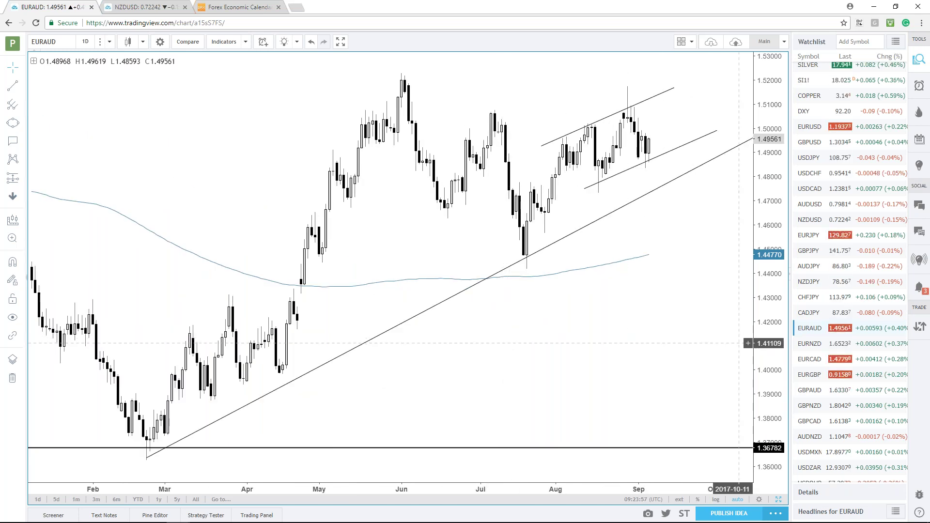
left_click(809, 390)
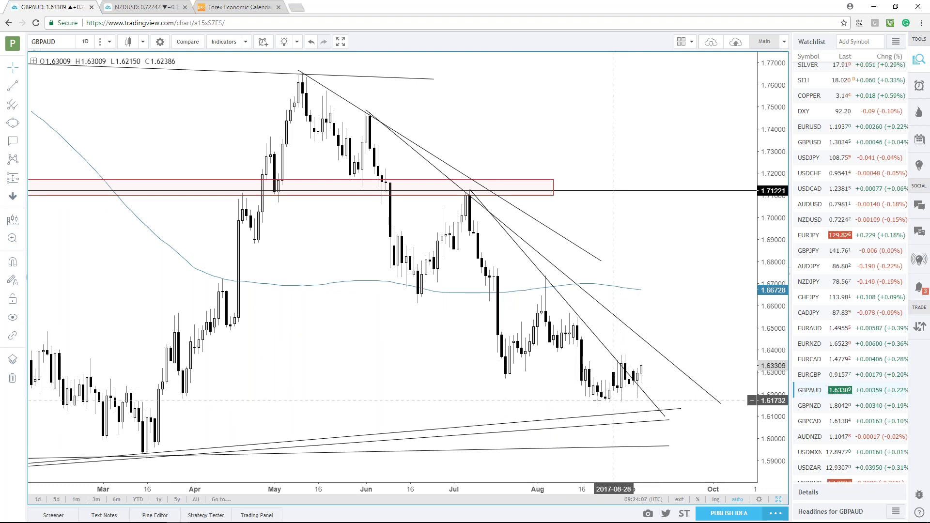
Adjust the GBPAUD daily time range to show price near 1.6330 between falling trendlines and rising support
scroll(637, 377, "up", 2)
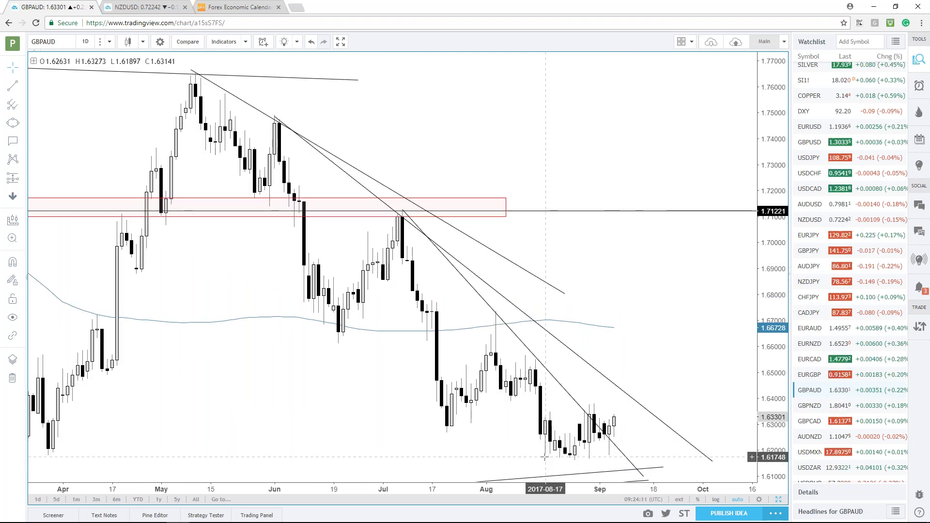
scroll(628, 442, "down", 3)
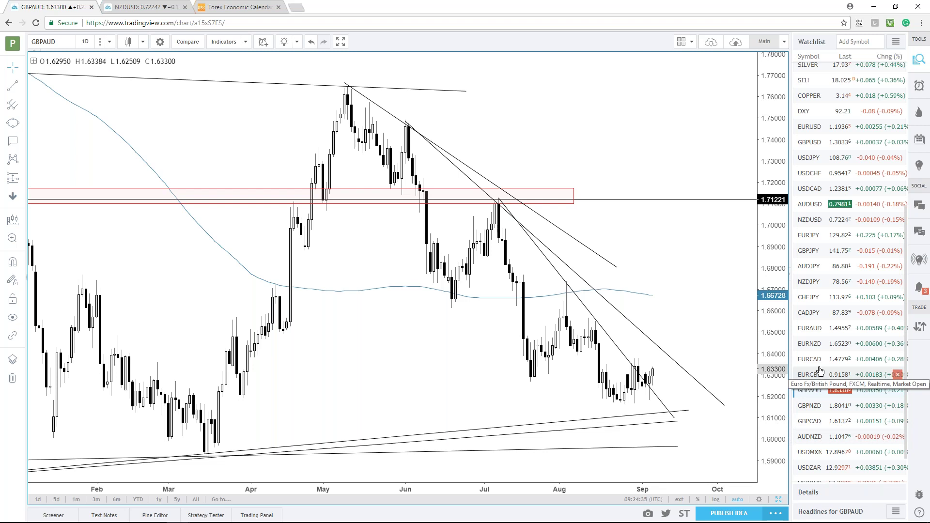
scroll(814, 315, "up", 1)
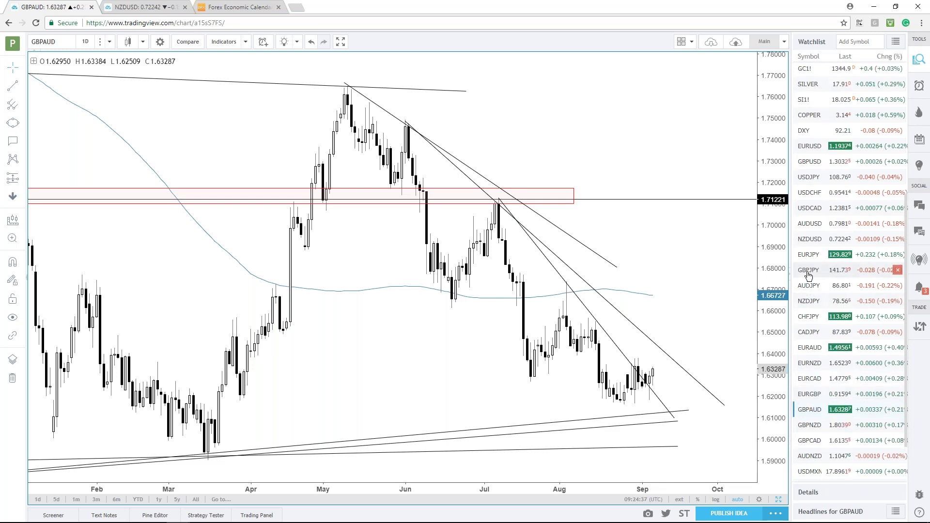
Load GBPJPY, zoom its daily chart, then restore the four-pane layout with the 4h chart active
left_click(808, 270)
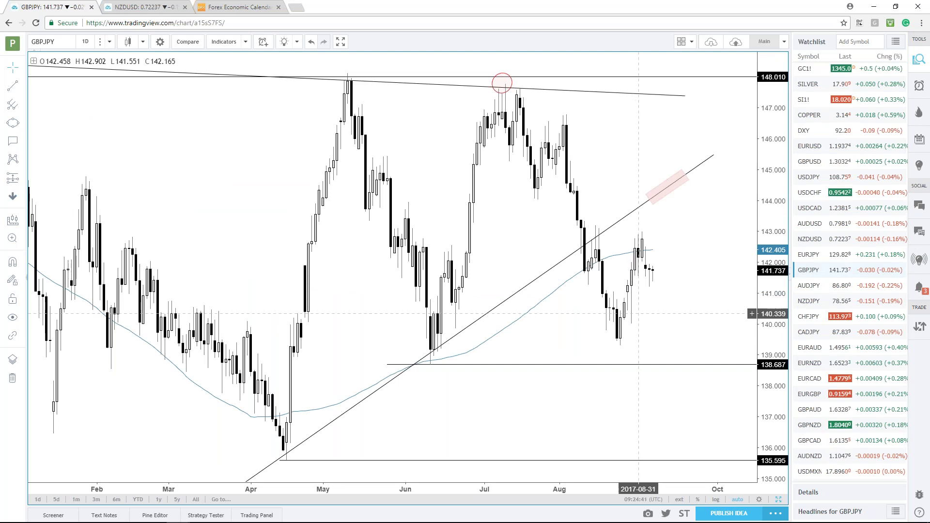
scroll(642, 314, "up", 2)
scroll(639, 314, "down", 2)
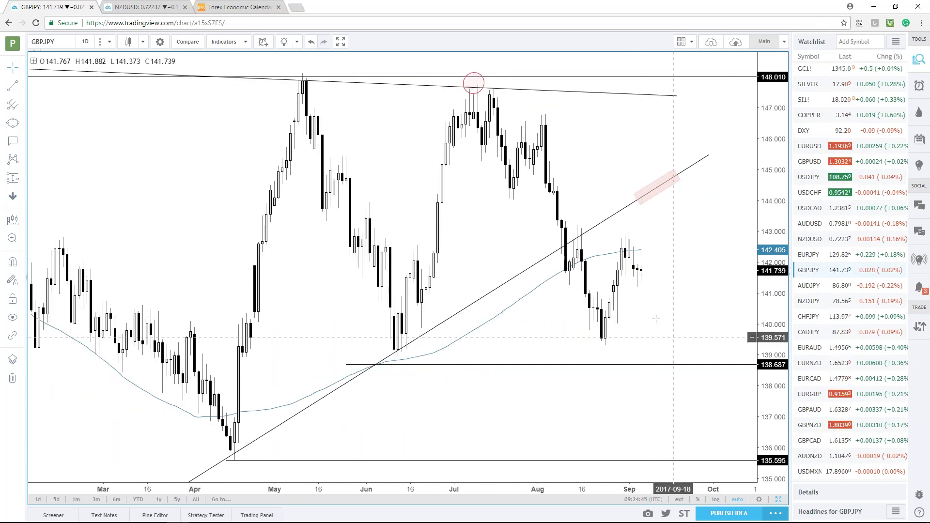
scroll(605, 329, "up", 3)
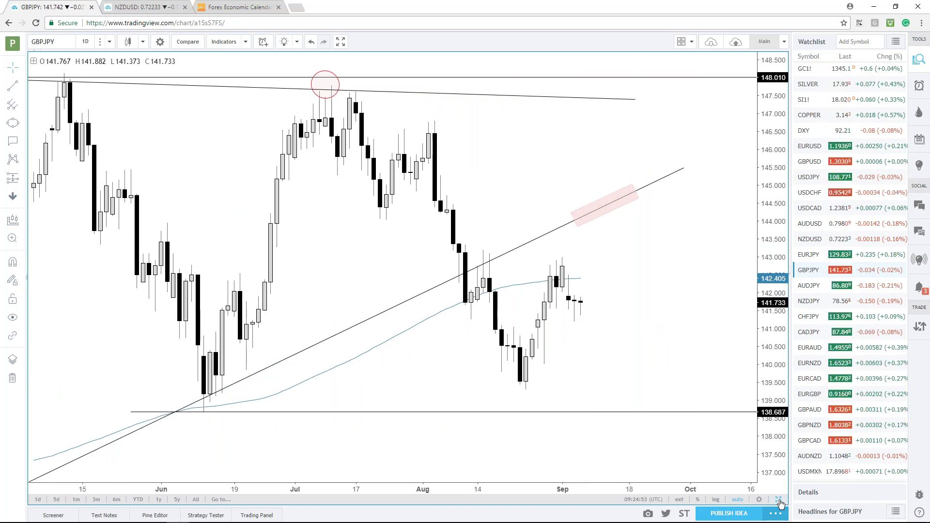
key("alt+Return")
left_click(709, 203)
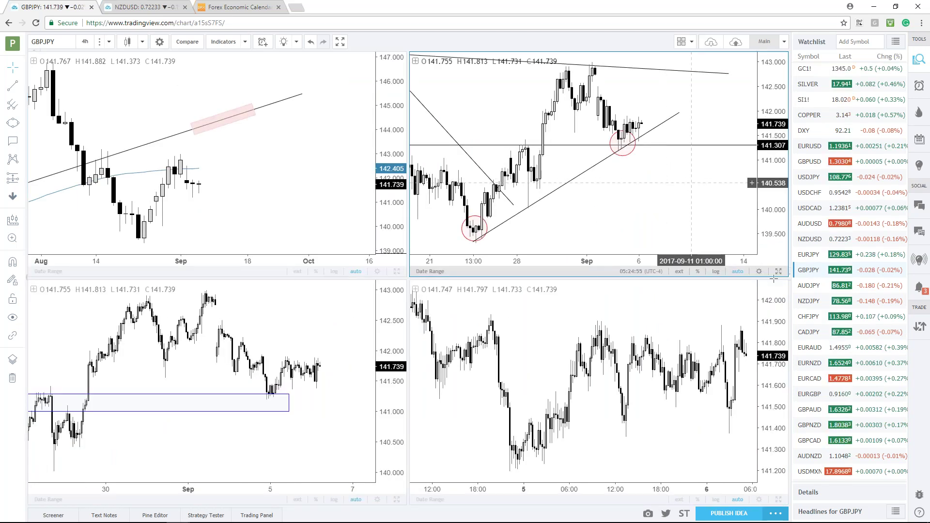
Maximise the GBPJPY 4-hour chart, mark the Aug 11 low, and zoom in on the latest bars
left_click(778, 273)
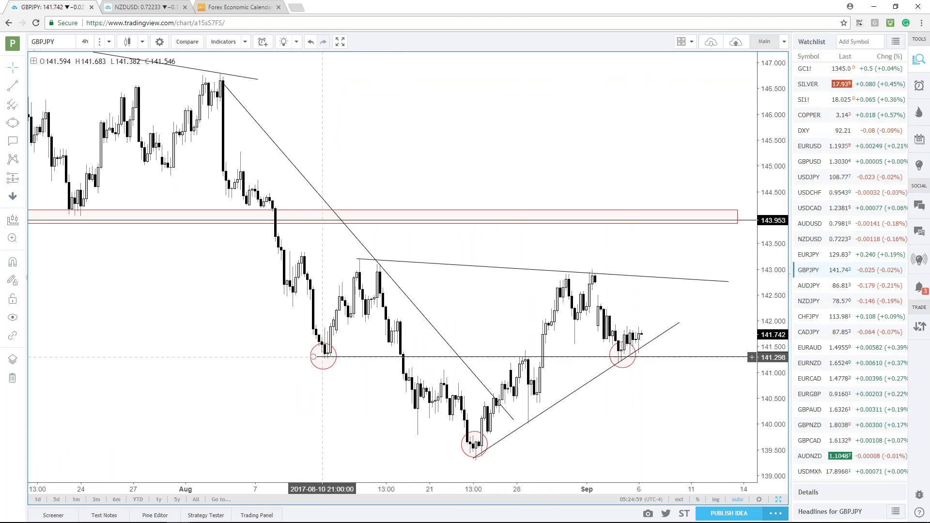
left_click(327, 359)
scroll(327, 359, "down", 3)
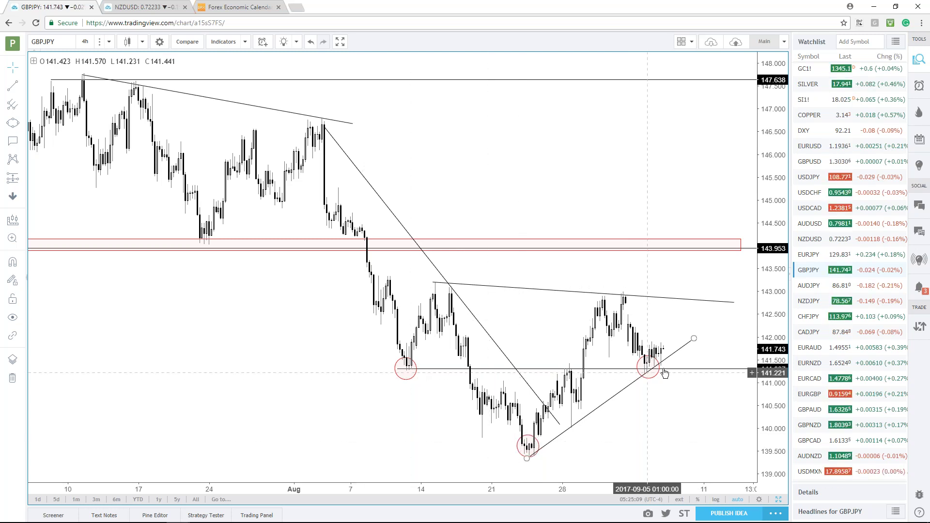
scroll(468, 383, "up", 3)
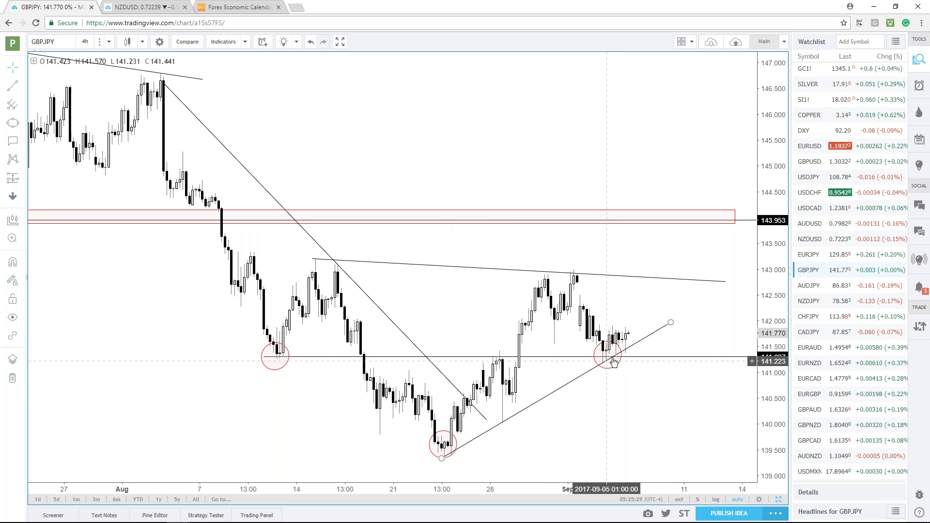
Draw a short horizontal line at about 141.07 under the right red circle on the GBPJPY 4h chart
left_click(13, 85)
left_click(599, 369)
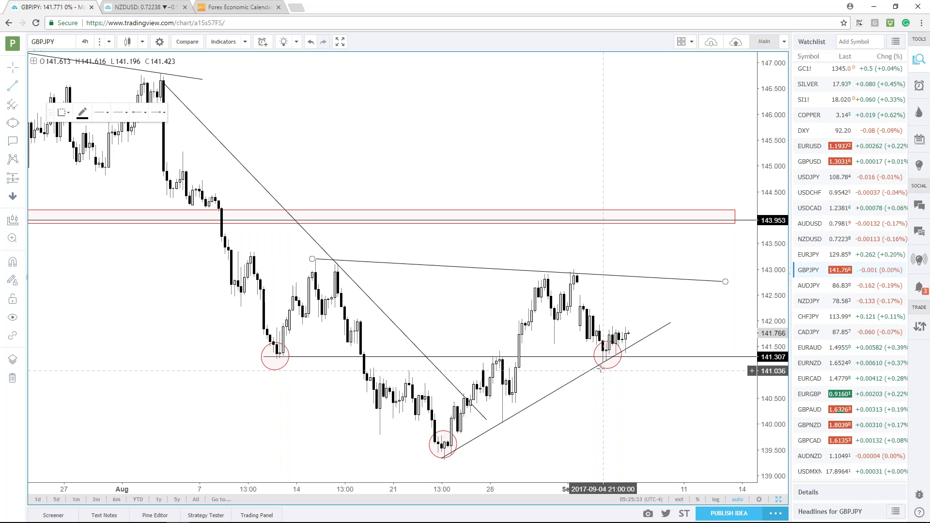
left_click(667, 369)
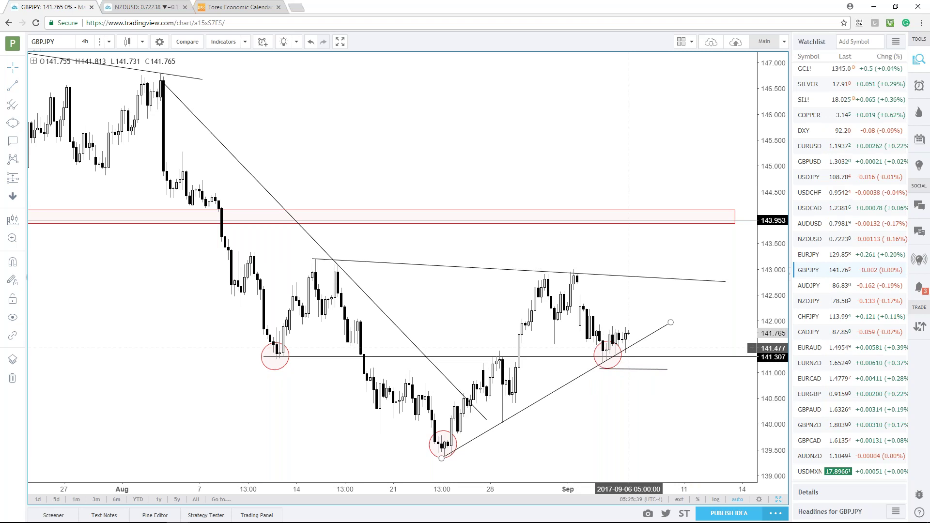
left_click(615, 352)
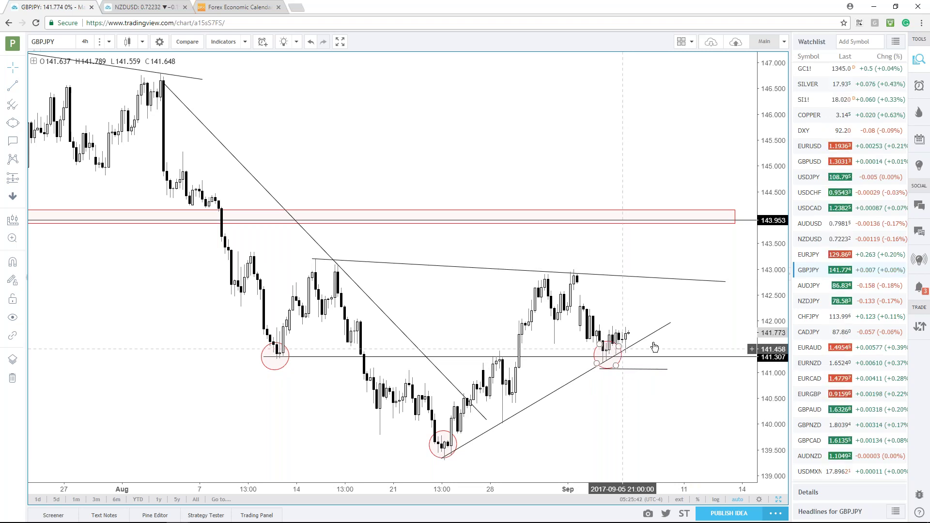
left_click(706, 229)
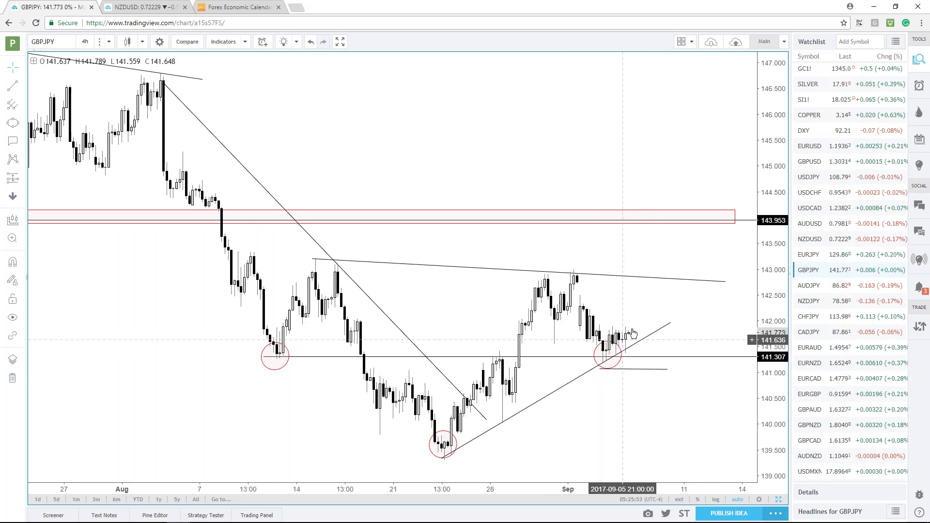
scroll(679, 319, "down", 3)
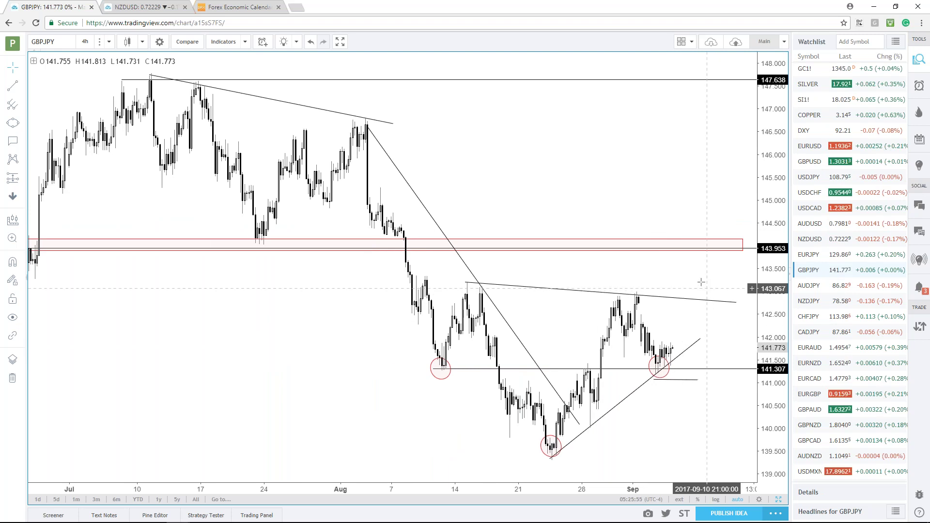
scroll(696, 287, "down", 3)
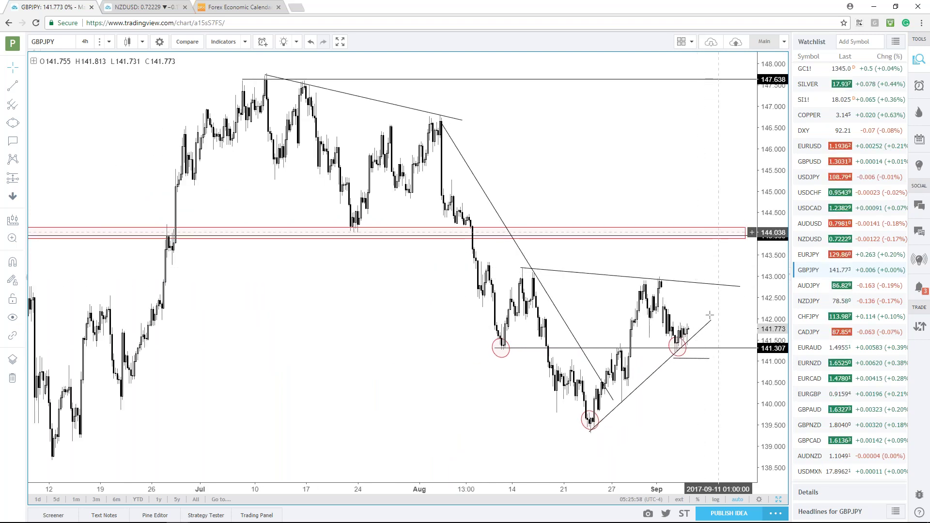
scroll(710, 315, "up", 5)
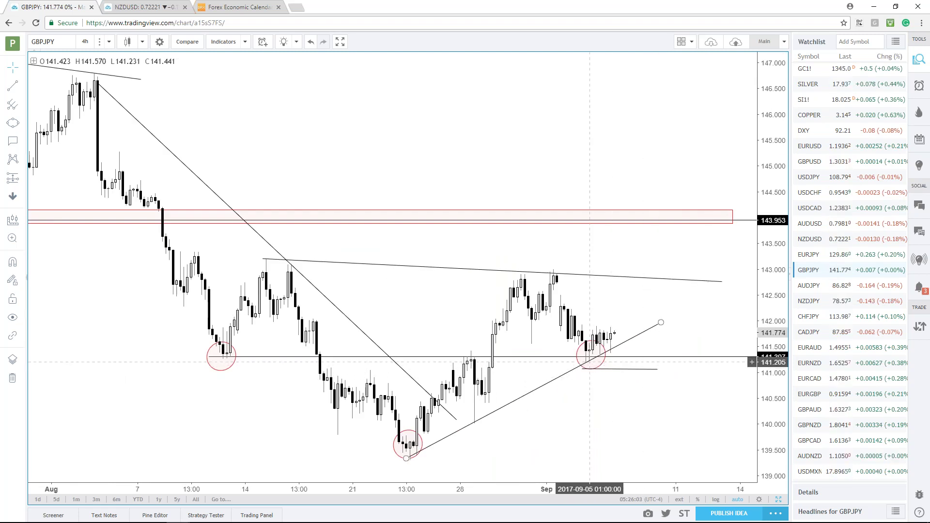
scroll(653, 404, "down", 2)
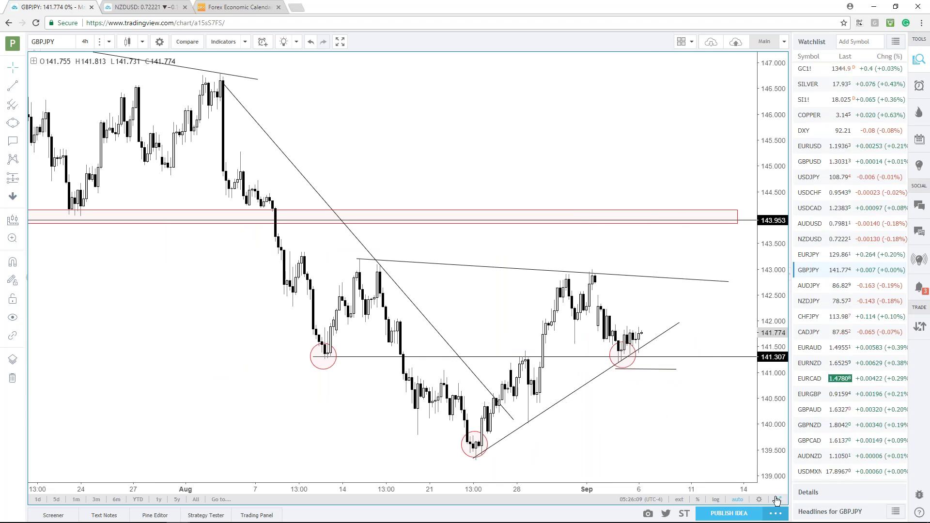
Maximise the daily GBPJPY chart from the four-chart layout and zoom out and back in
key("alt+Return")
left_click(385, 195)
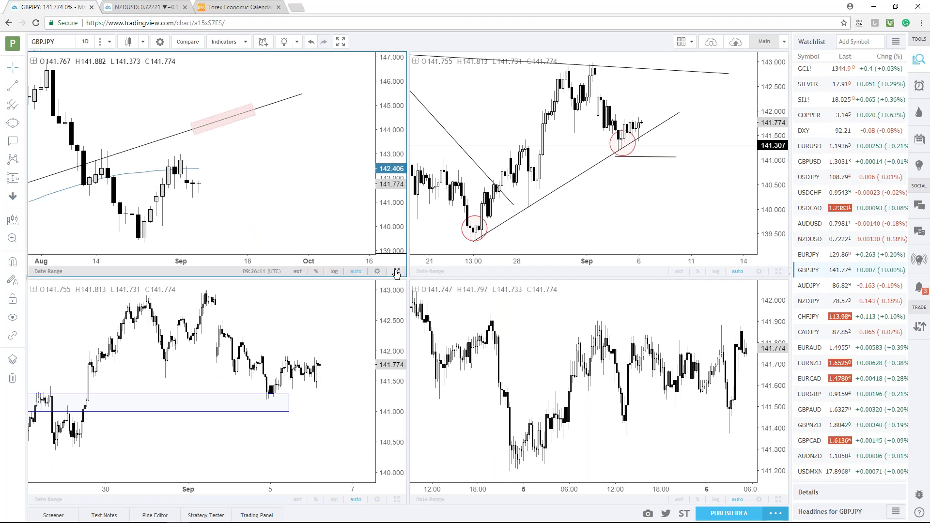
key("alt+Return")
scroll(630, 301, "down", 3)
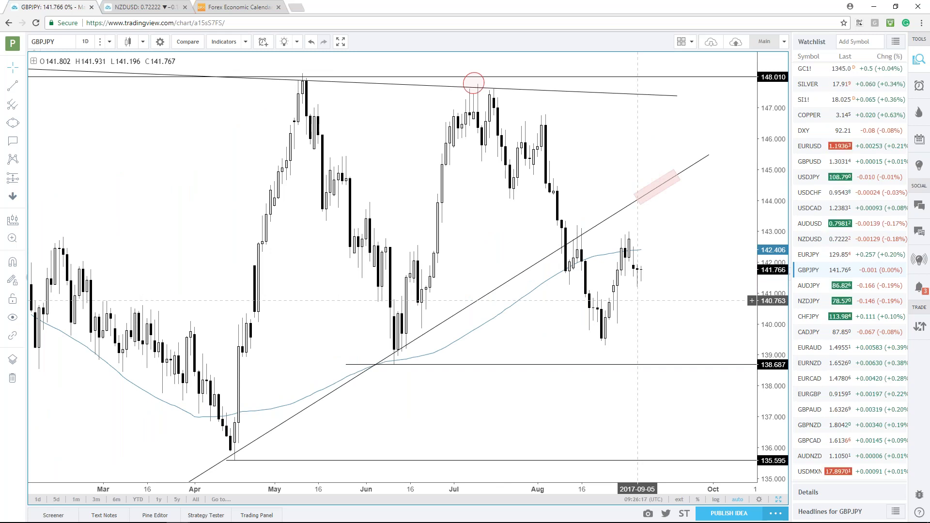
scroll(638, 301, "up", 3)
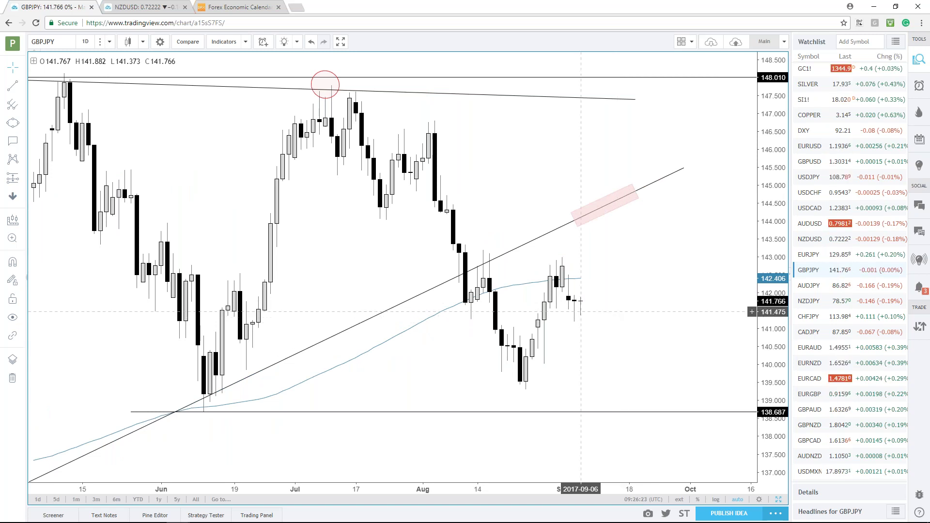
Inspect the pink zone on the broken rising trendline near 144.5 while zooming the daily chart
left_click(605, 212)
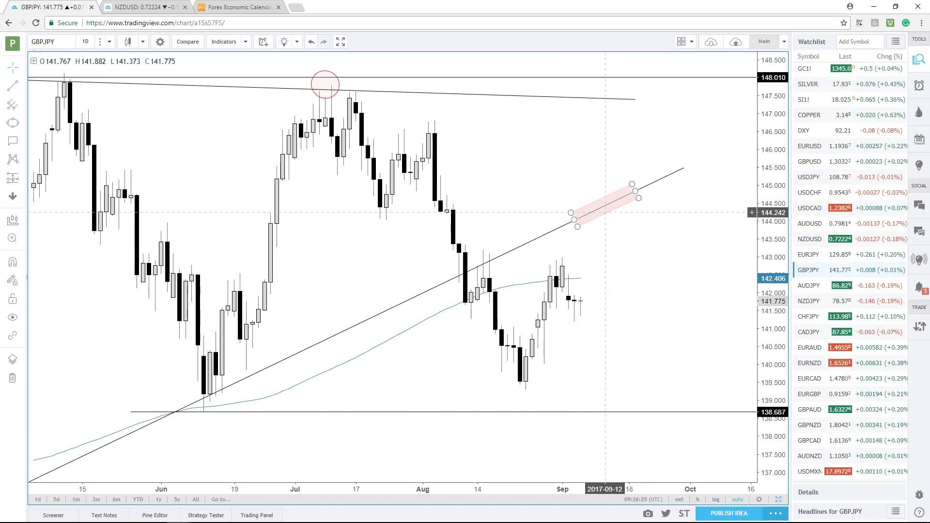
left_click(649, 333)
scroll(650, 334, "down", 2)
scroll(650, 333, "down", 2)
scroll(649, 333, "down", 2)
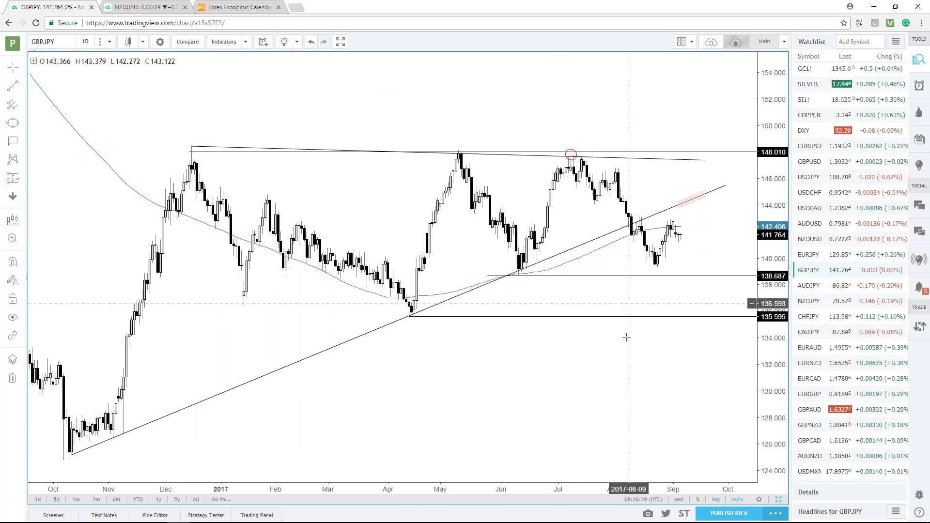
scroll(627, 354, "up", 3)
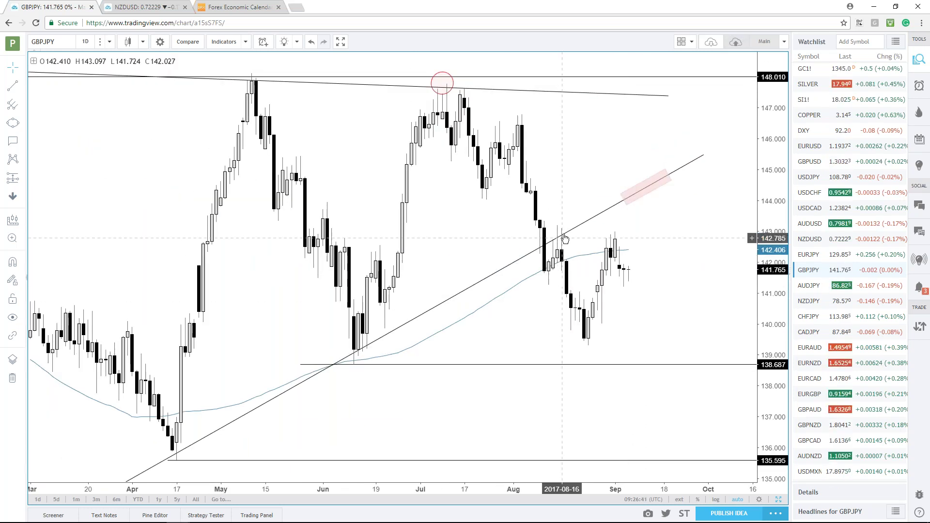
scroll(558, 247, "up", 1)
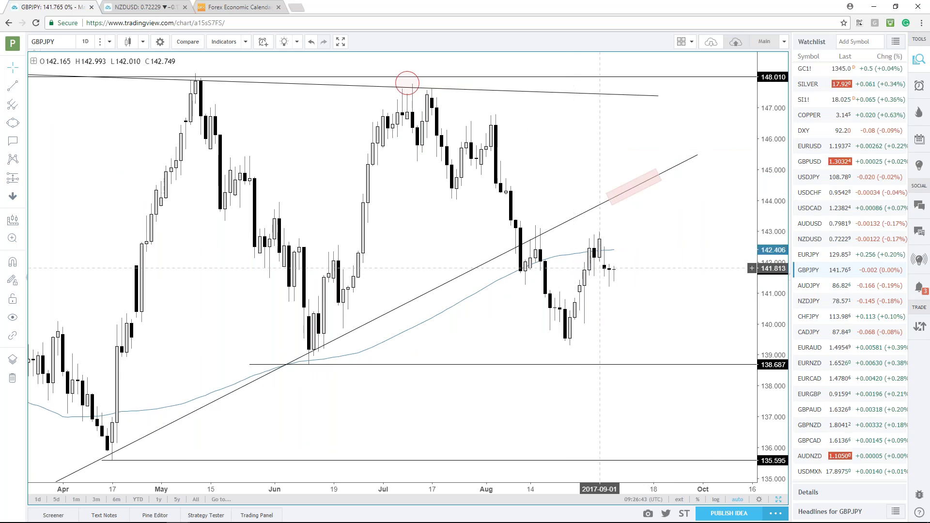
left_click(645, 193)
left_click(653, 225)
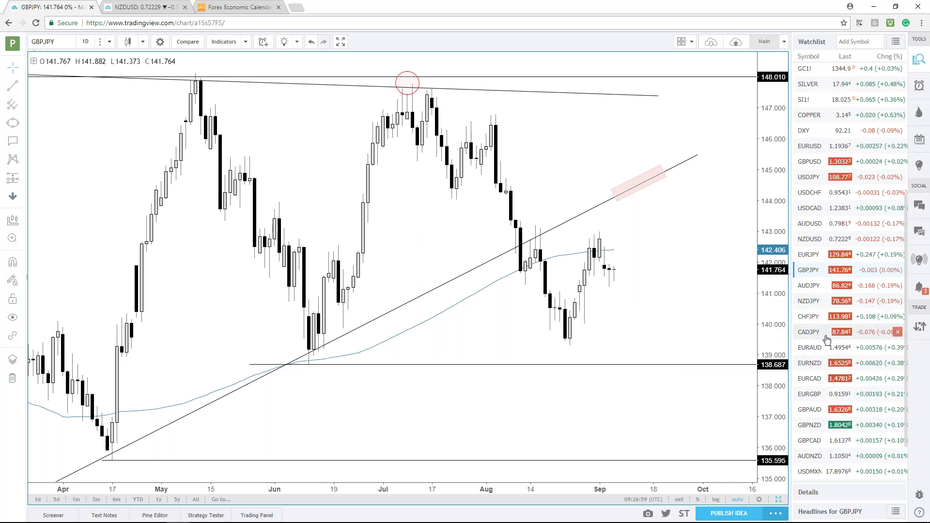
Open the EURJPY daily chart and nudge the June-low trendline's upper end slightly up-left
left_click(807, 260)
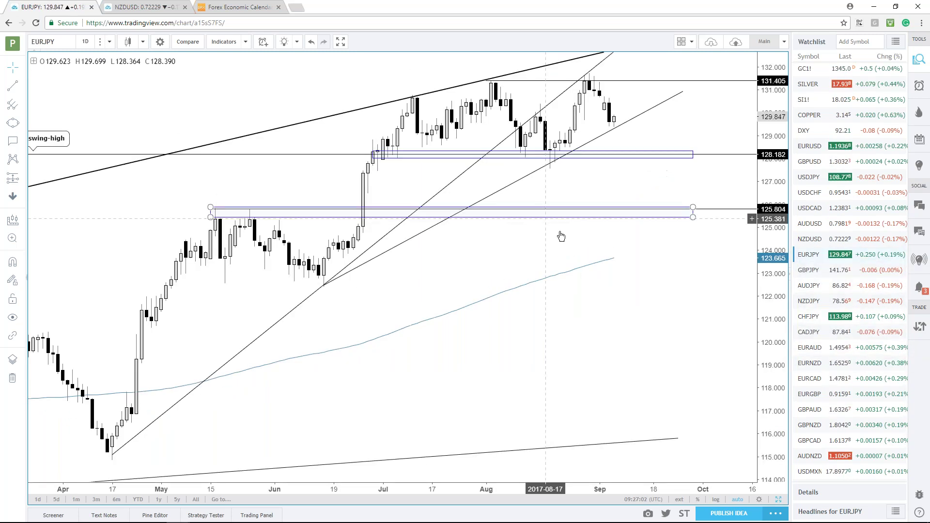
scroll(618, 274, "up", 1)
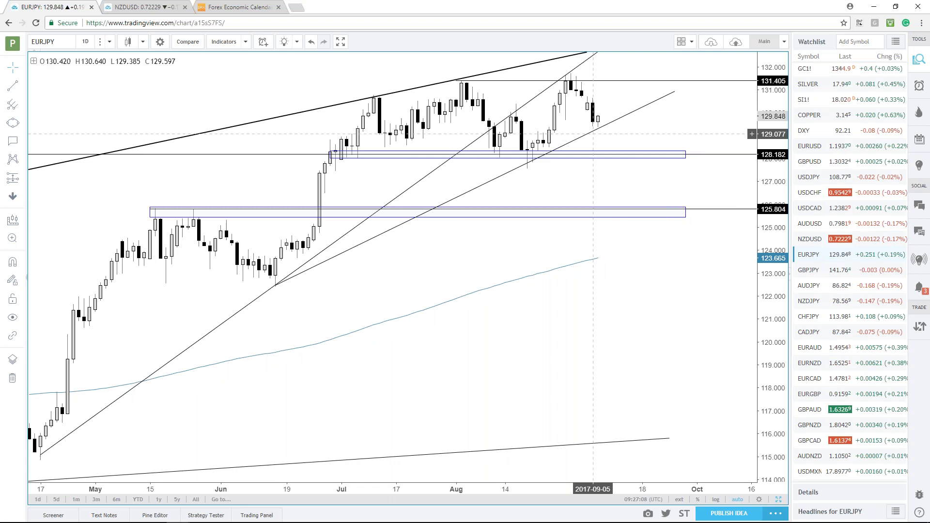
left_click(675, 95)
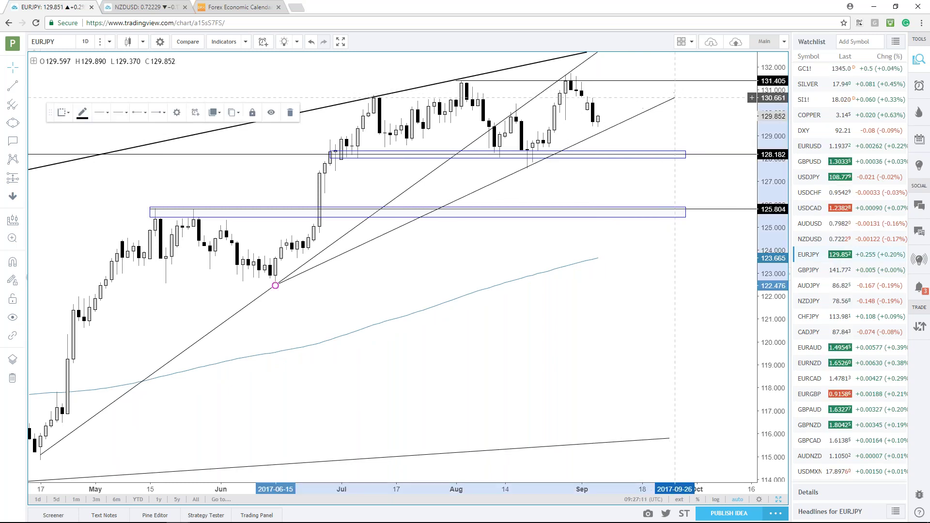
left_click_drag(674, 95, 669, 91)
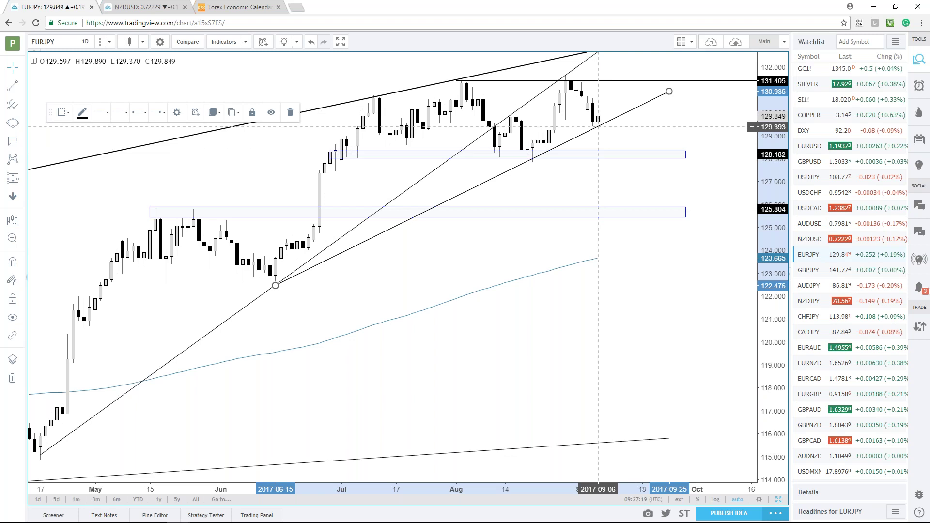
left_click(612, 272)
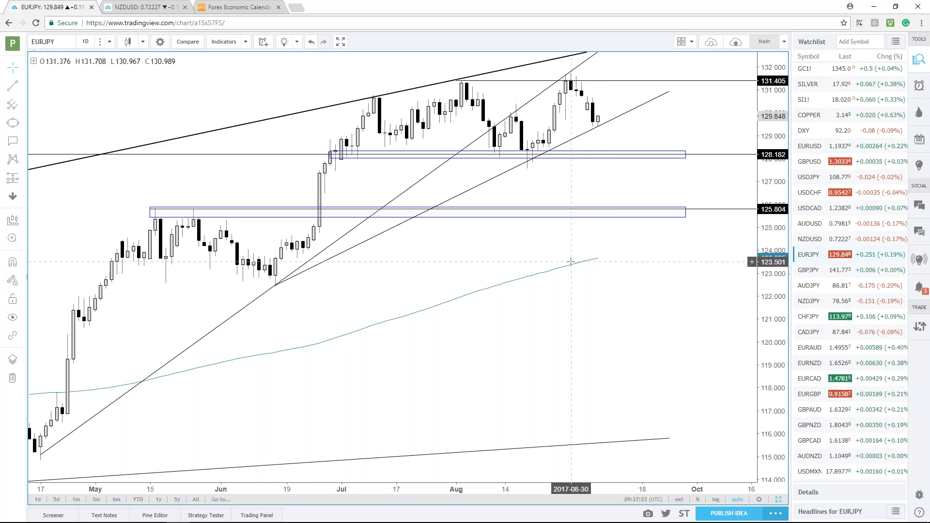
Zoom out and reselect the June-low trendline to check its new placement
scroll(571, 261, "down", 2)
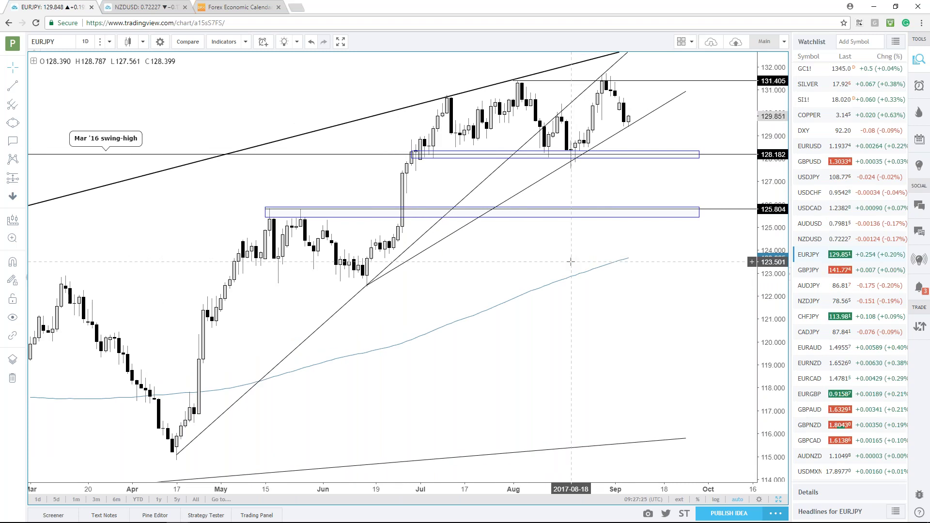
scroll(576, 247, "down", 1)
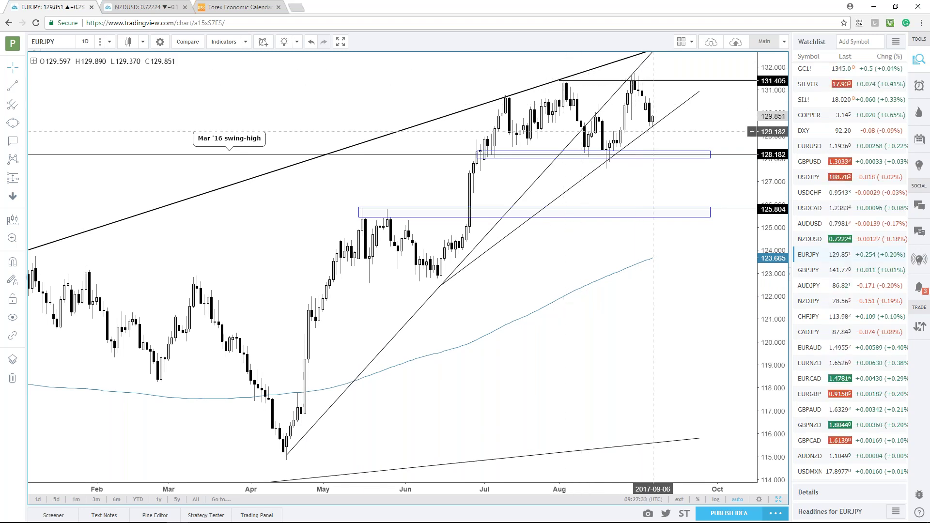
left_click(657, 123)
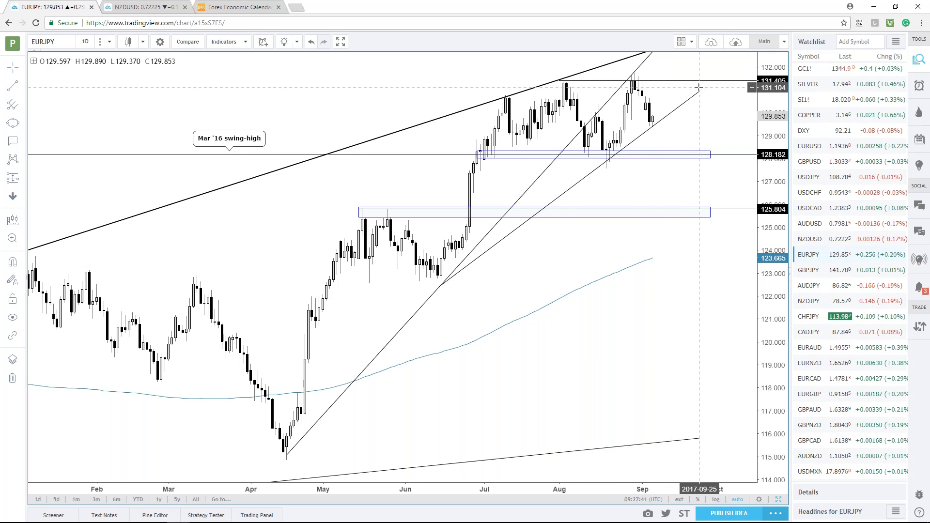
scroll(703, 259, "up", 2)
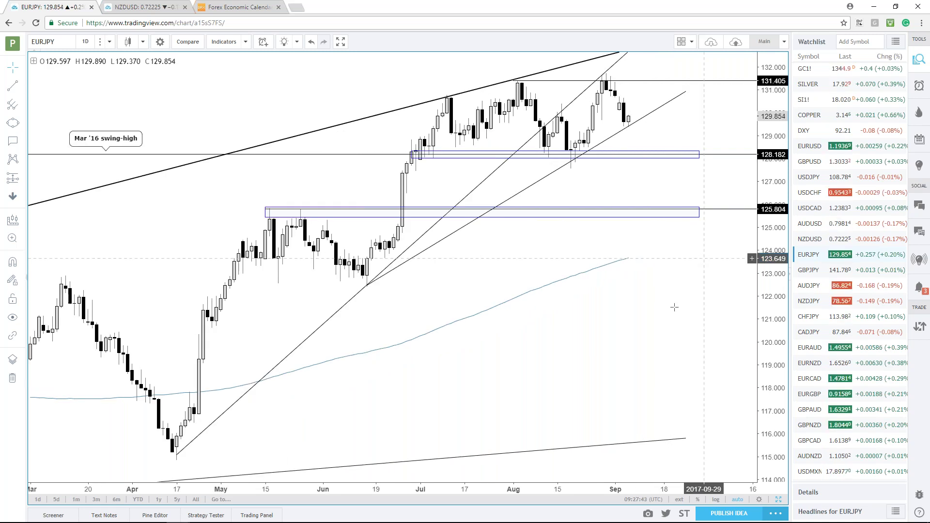
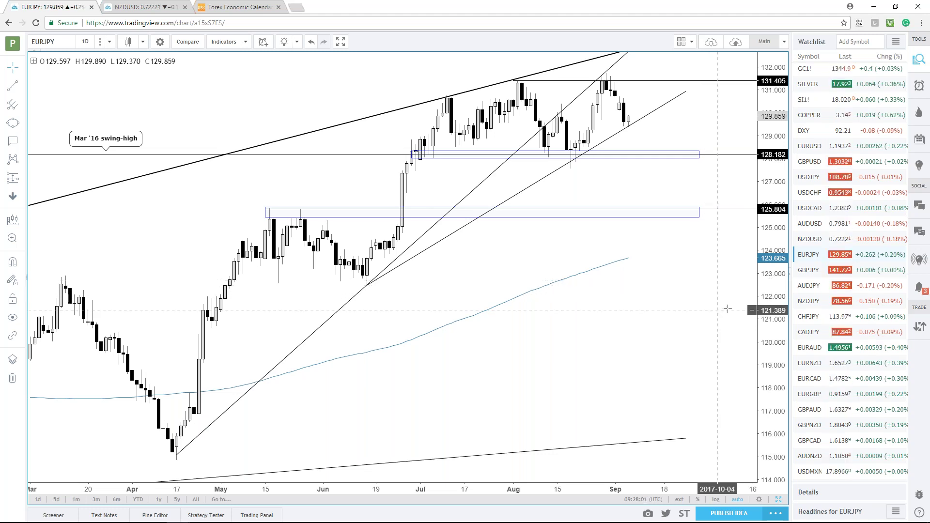
Load the USDMXN daily chart, zoom out to the 2016 lows, then zoom back in on the triangle
scroll(825, 407, "down", 2)
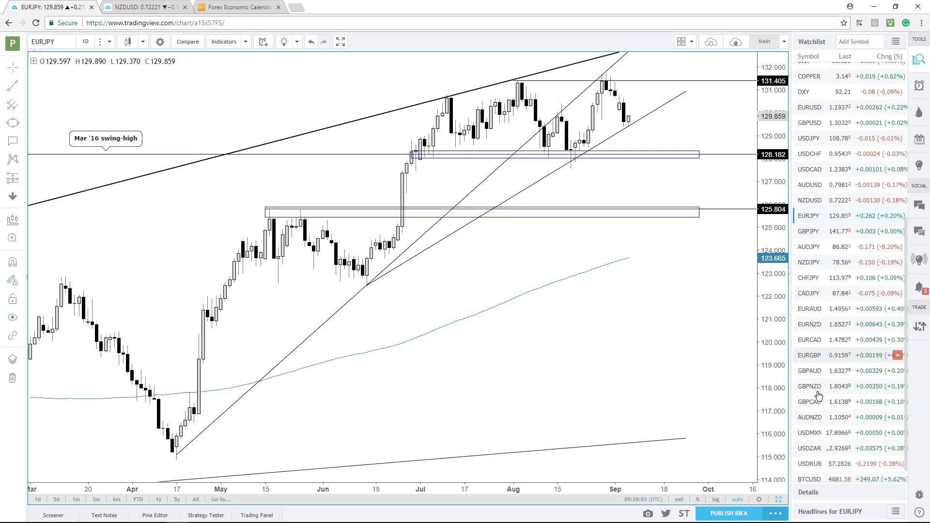
left_click(807, 435)
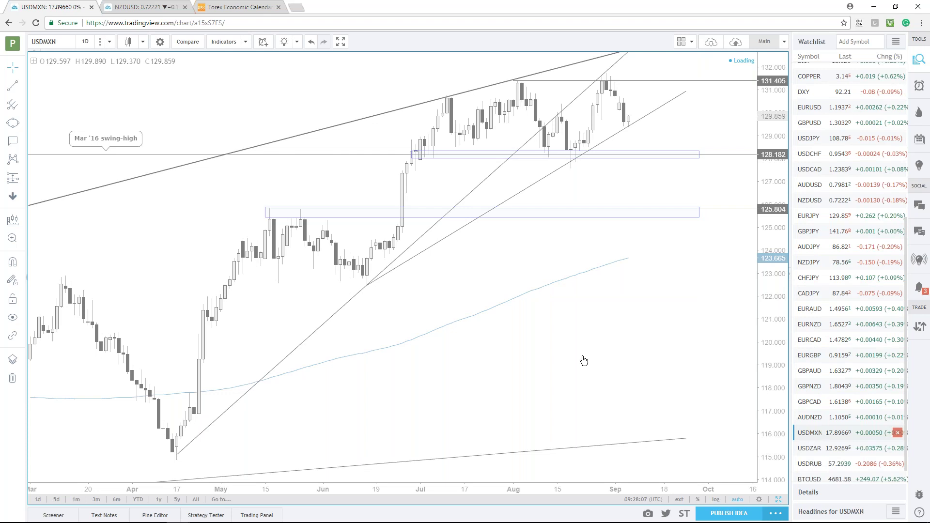
scroll(667, 303, "up", 3)
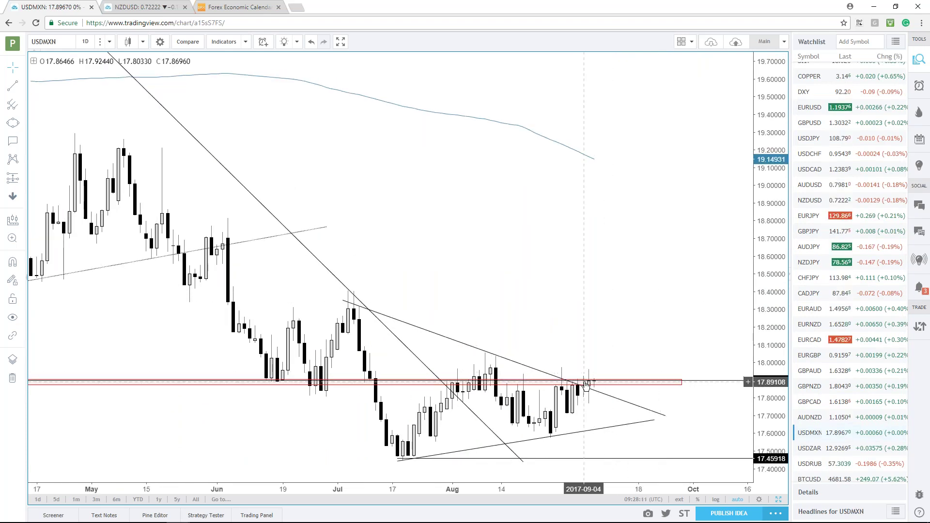
scroll(585, 385, "down", 1)
scroll(585, 385, "down", 5)
scroll(584, 385, "down", 3)
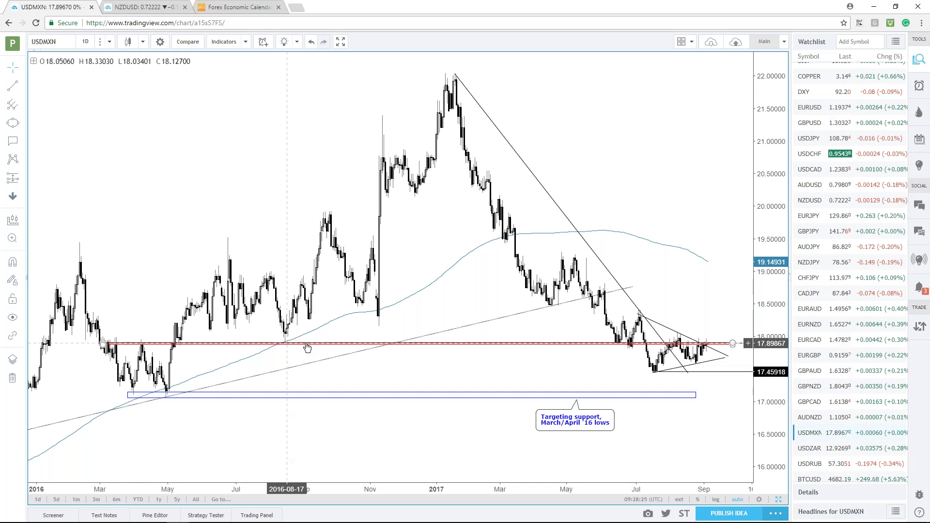
scroll(573, 358, "up", 5)
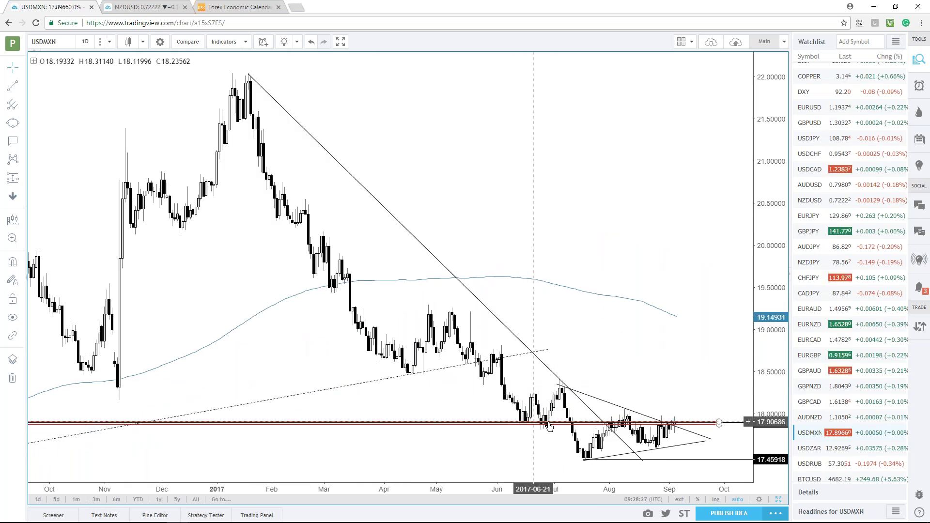
scroll(625, 422, "up", 4)
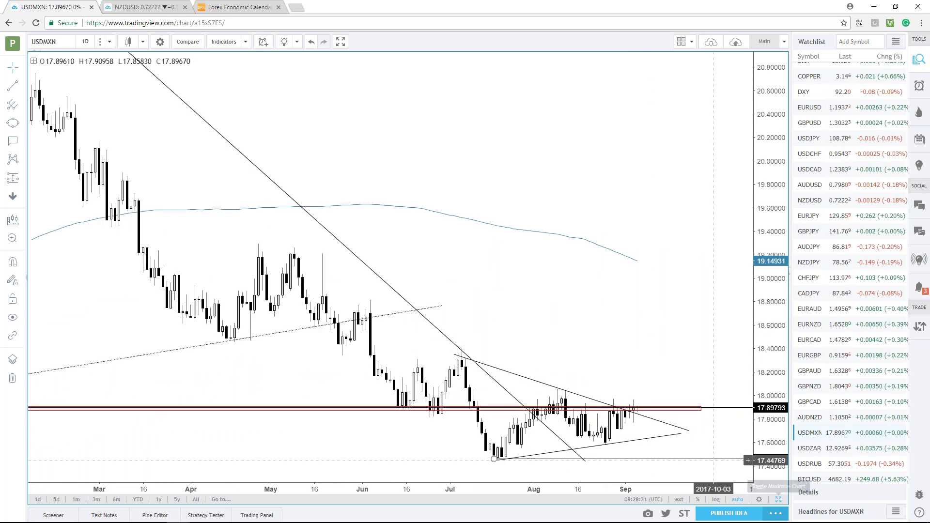
Delete the upper trendline of the USDMXN triangle
left_click(674, 428)
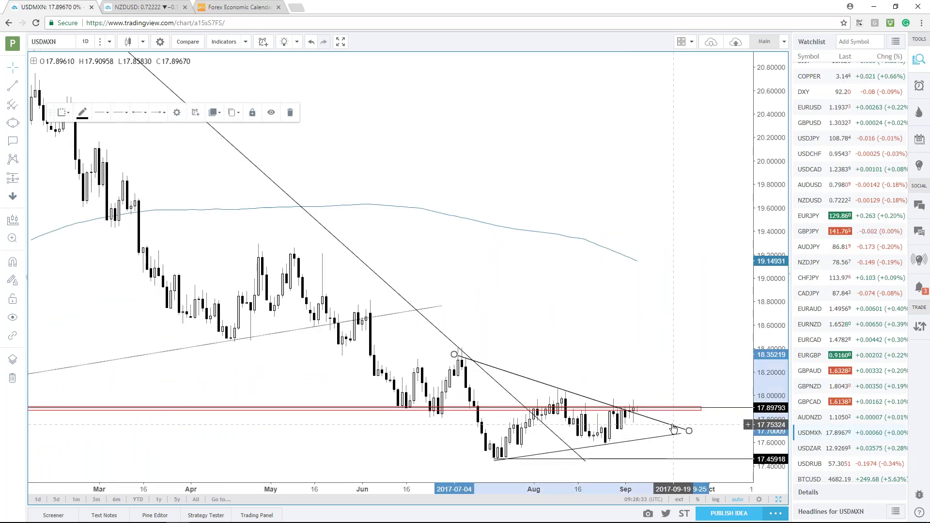
key("Delete")
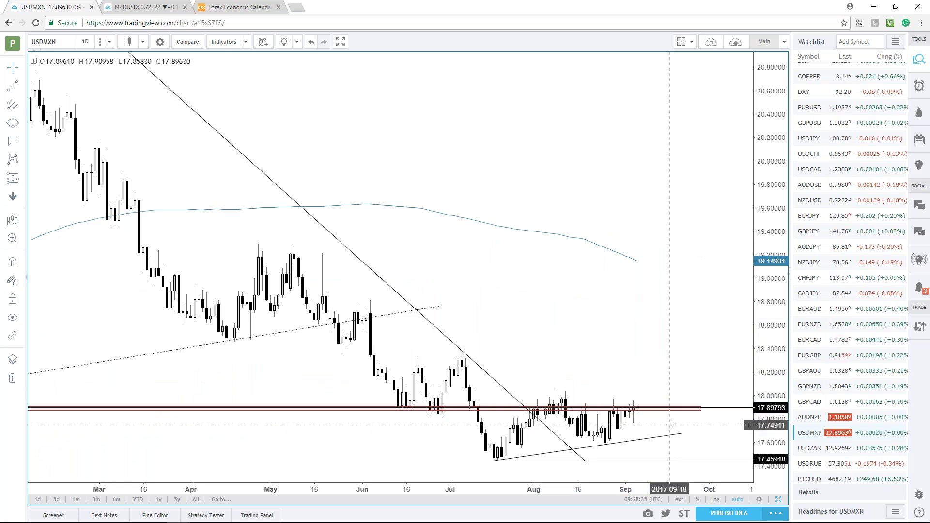
scroll(671, 425, "down", 2)
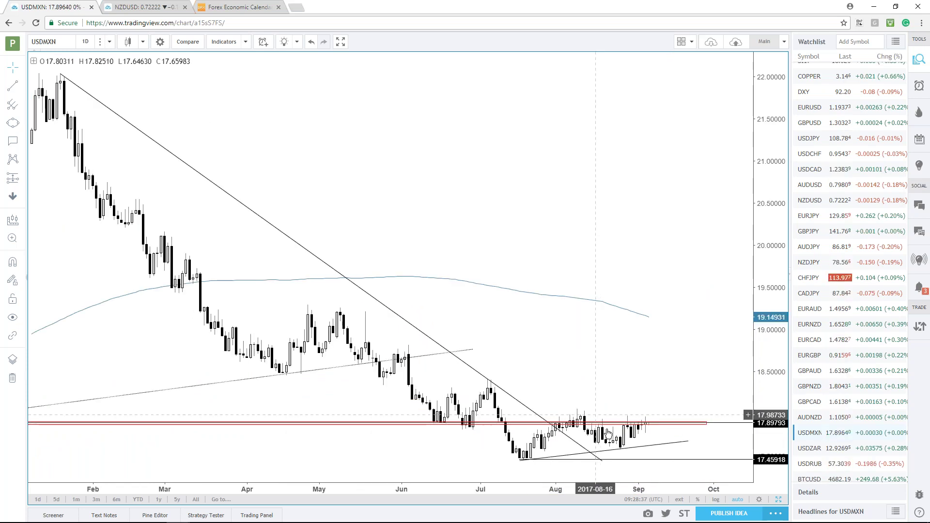
scroll(654, 417, "down", 1)
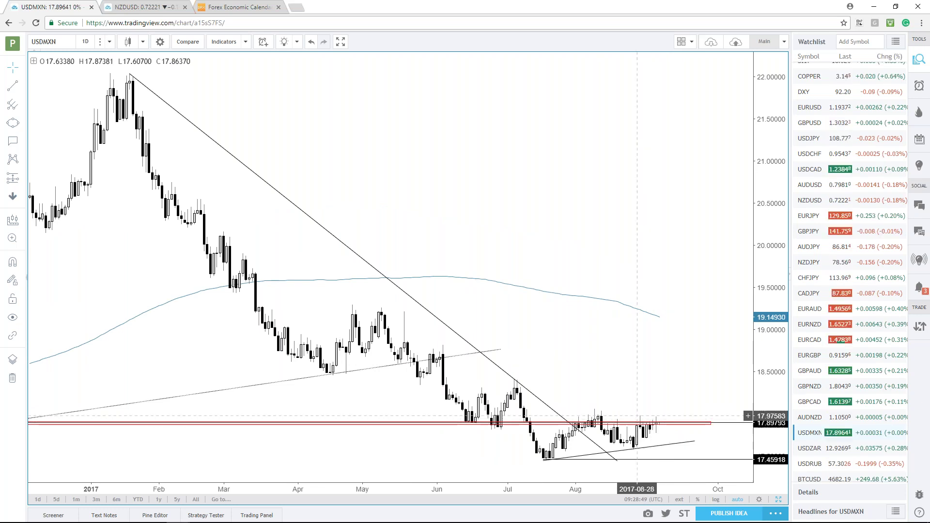
Draw a new upper trendline across the recent USDMXN highs
left_click(518, 383)
left_click_drag(592, 409, 707, 431)
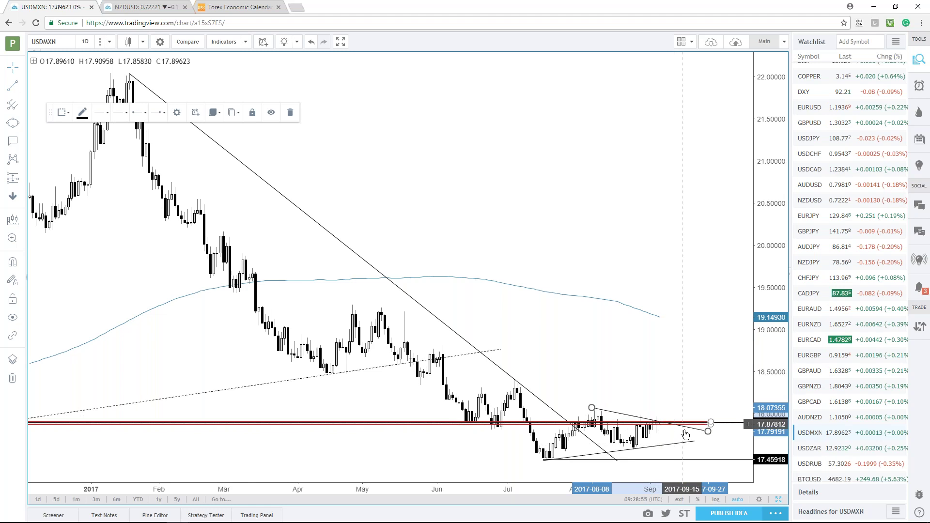
left_click(689, 378)
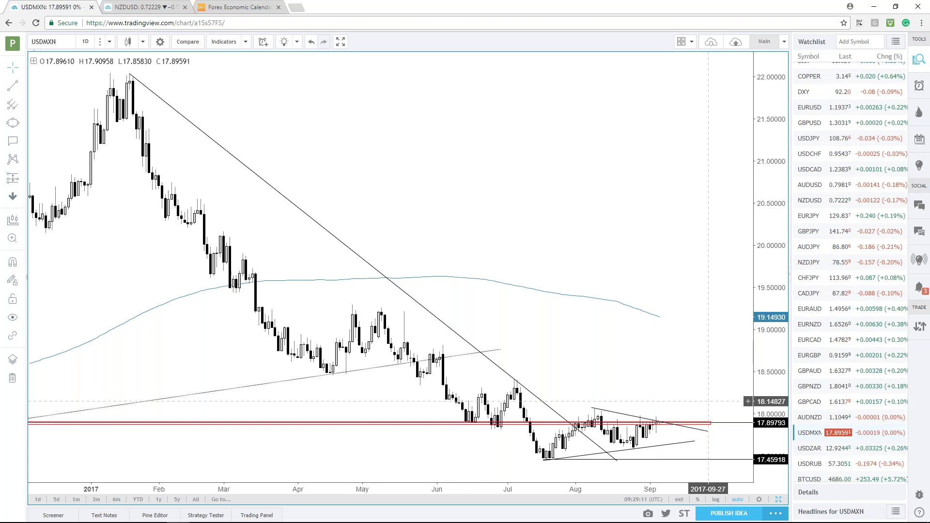
scroll(709, 401, "down", 1)
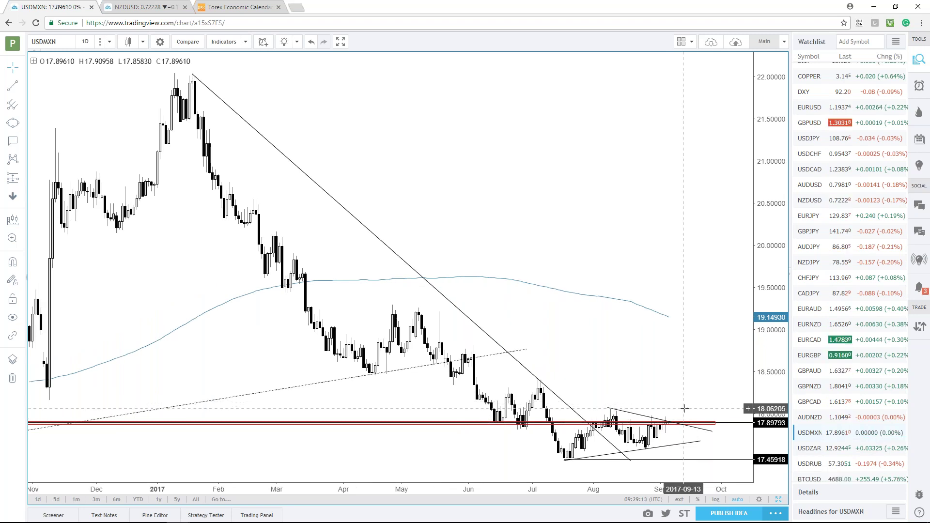
scroll(684, 408, "down", 3)
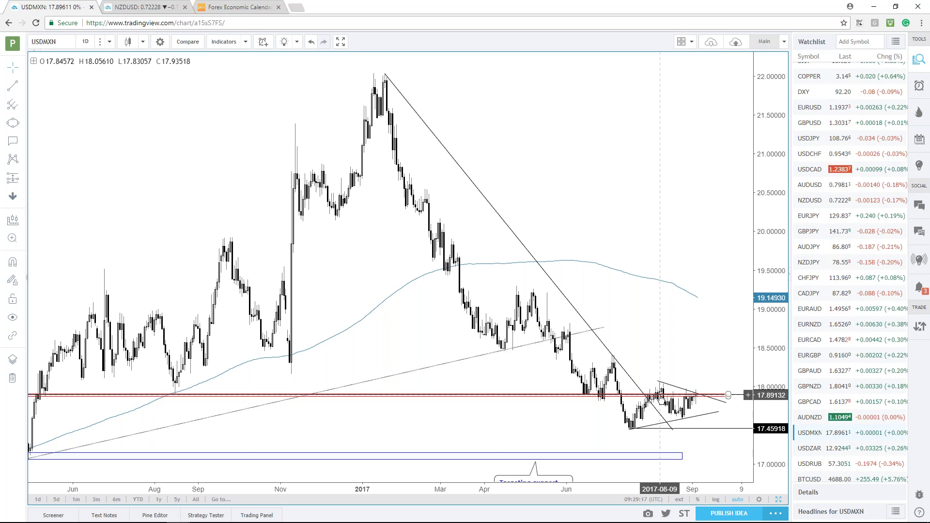
scroll(683, 407, "up", 1)
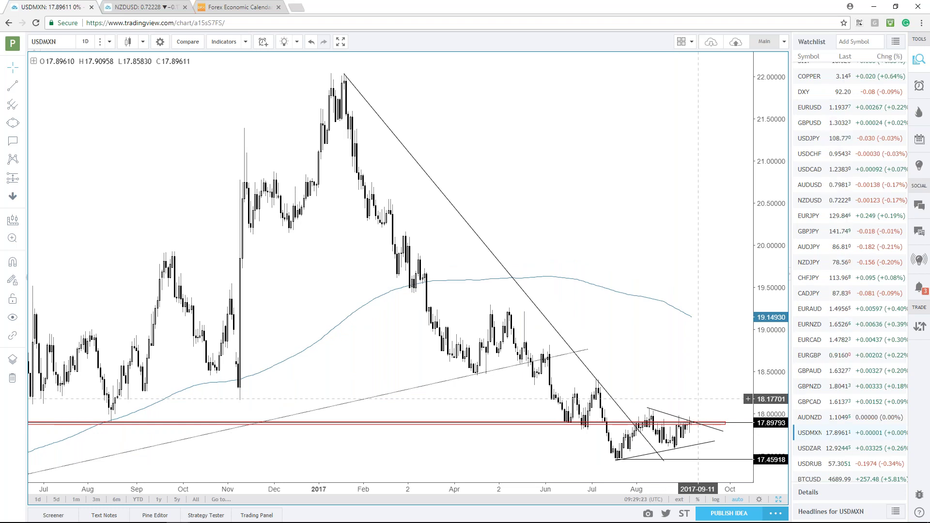
scroll(698, 399, "up", 1)
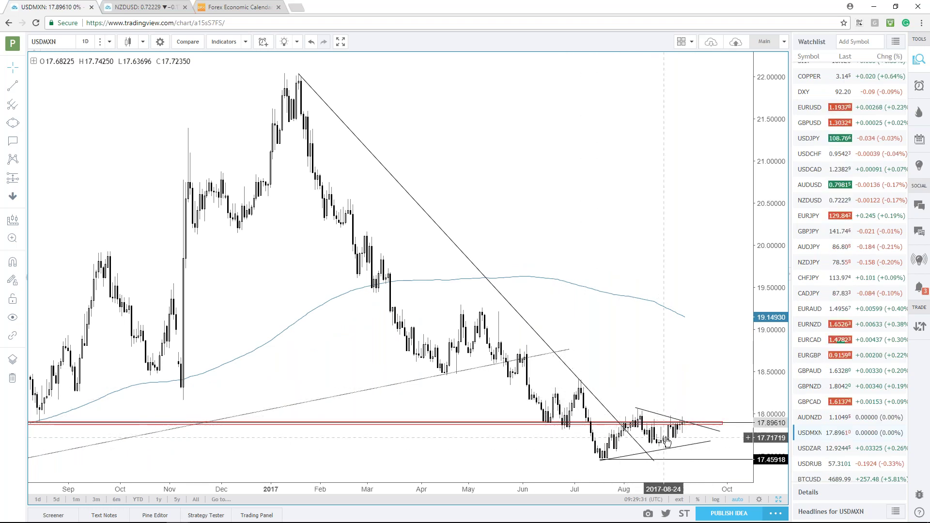
left_click(635, 408)
Move the upper trendline's left end up to the July high and lower its right end
left_click_drag(592, 396, 576, 384)
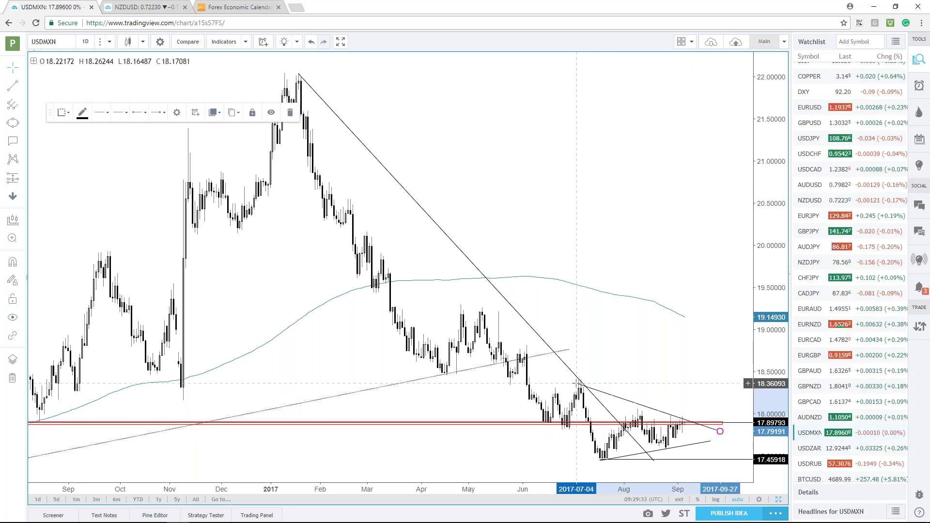
left_click_drag(720, 431, 721, 438)
left_click(711, 433)
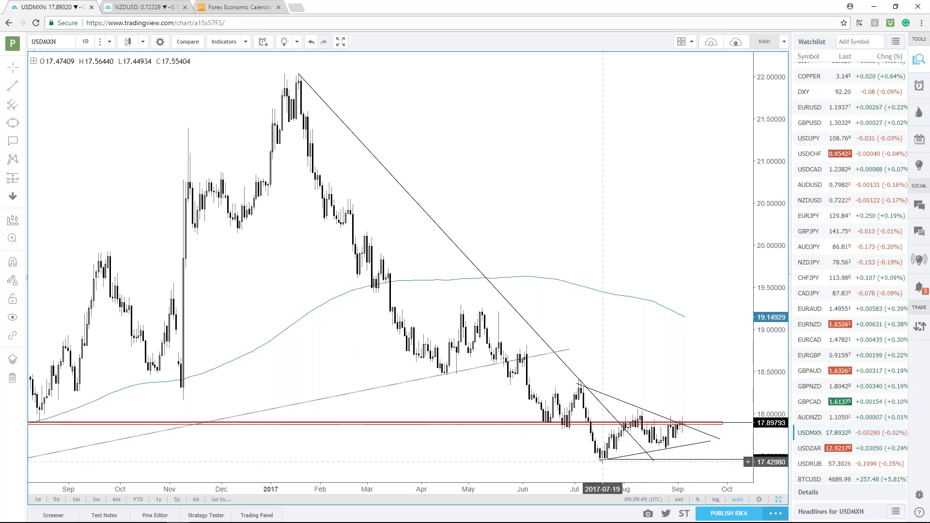
scroll(664, 444, "down", 1)
scroll(664, 444, "down", 1)
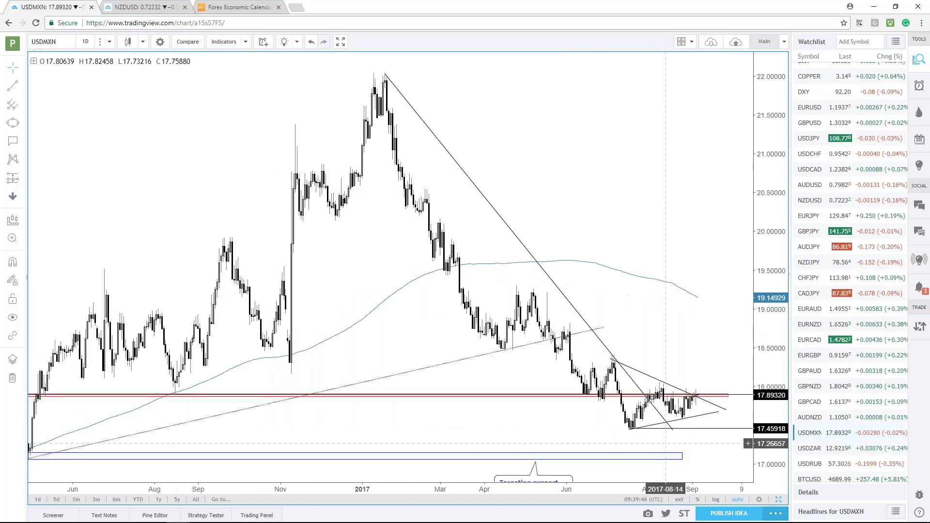
scroll(677, 444, "up", 3)
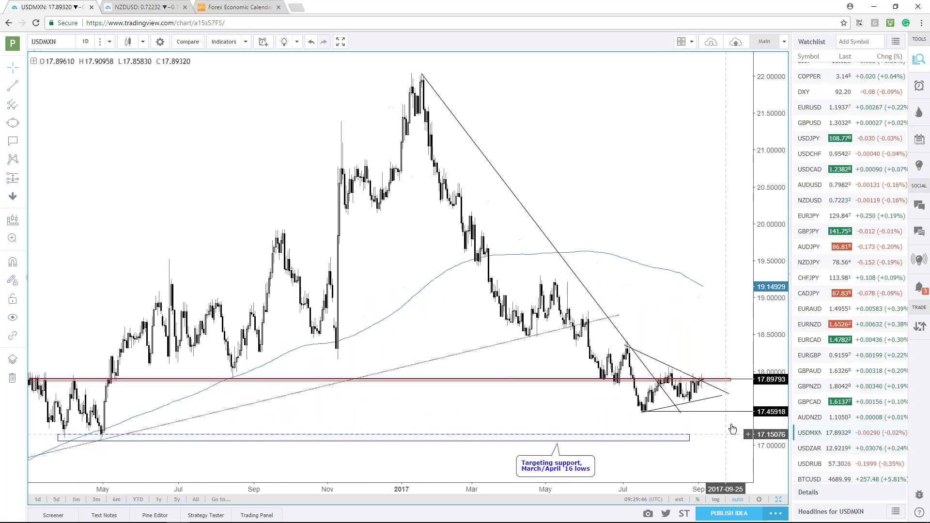
left_click_drag(716, 439, 713, 439)
left_click(716, 435)
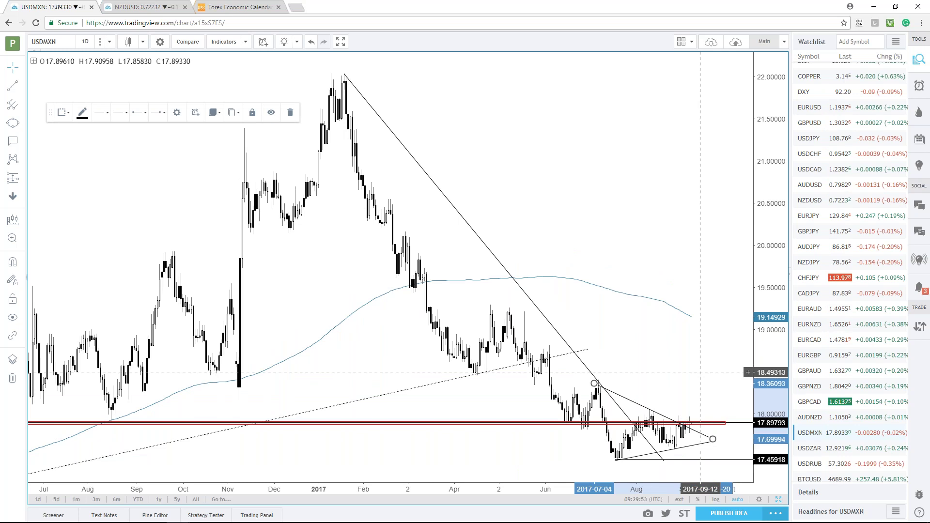
Lower the trendline's right end to 2017-09-20, then delete the upper triangle trendline
scroll(692, 424, "up", 1)
left_click(576, 384)
scroll(671, 430, "up", 4)
left_click_drag(676, 430, 678, 439)
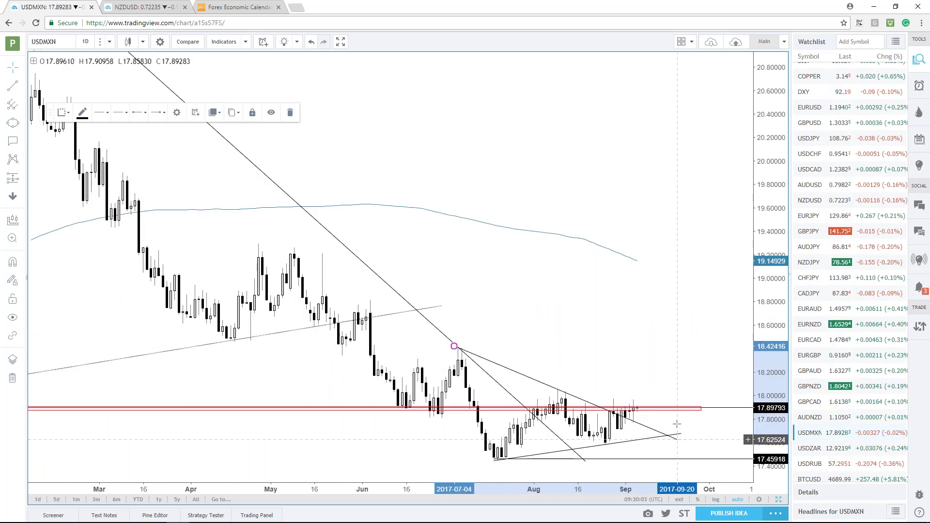
left_click(687, 421)
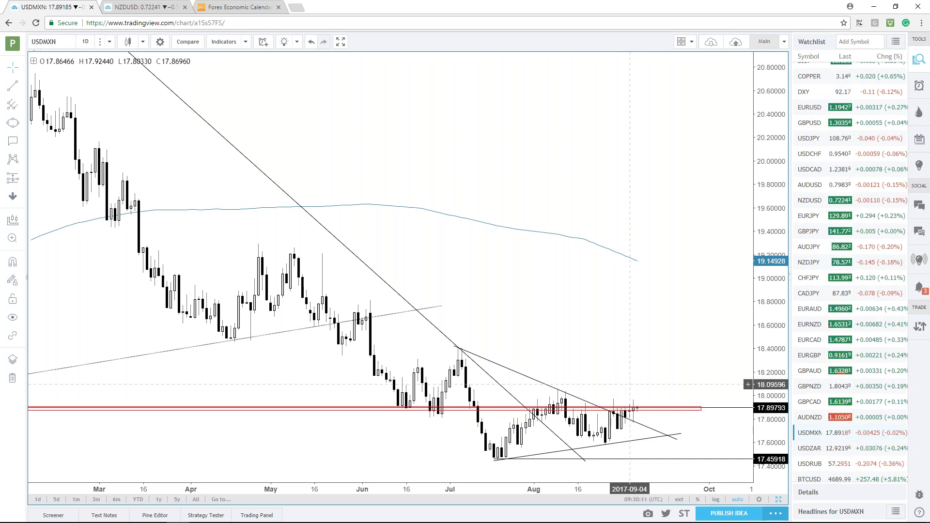
left_click(534, 379)
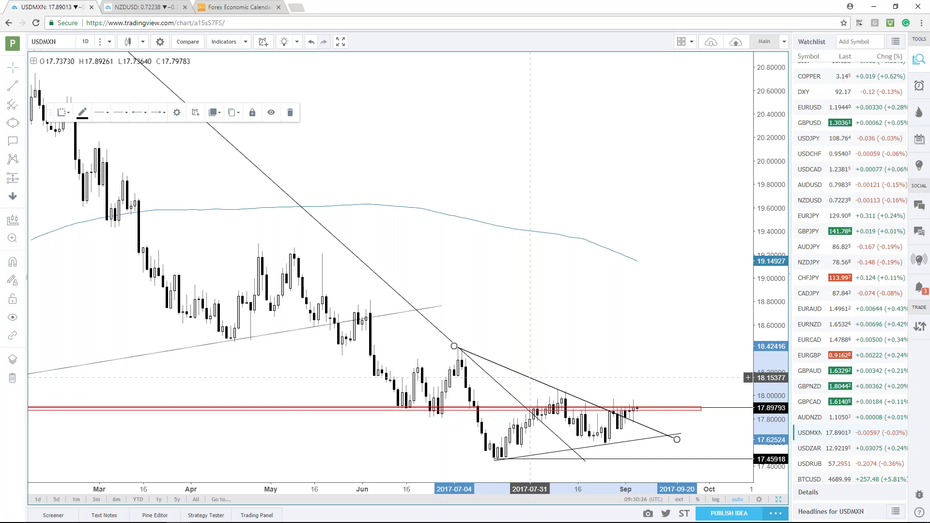
key("Delete")
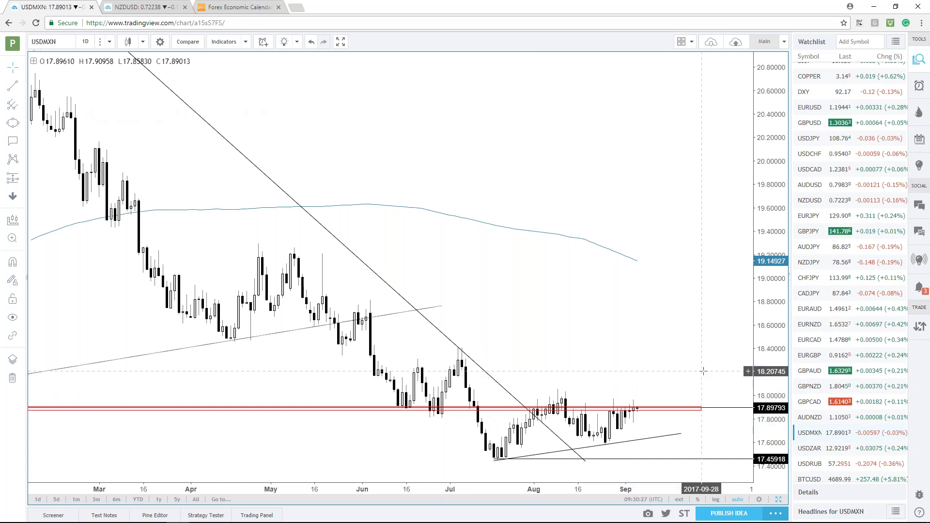
Load the GOLD daily chart and zoom to frame its annotations
scroll(702, 370, "down", 2)
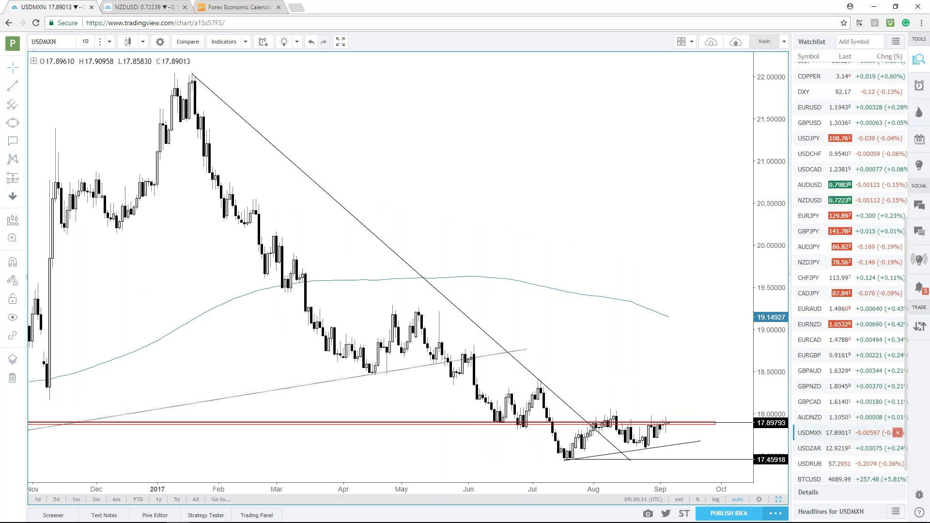
scroll(848, 426, "down", 1)
scroll(848, 413, "up", 4)
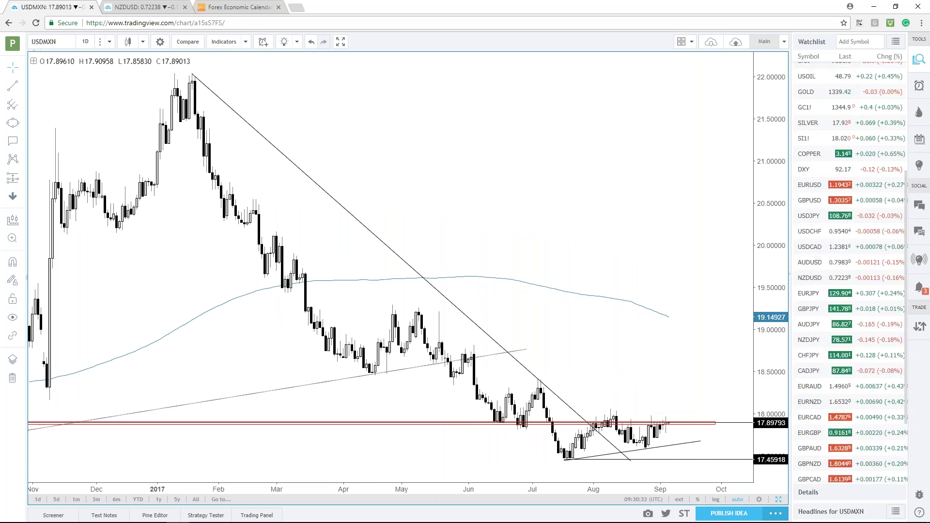
scroll(850, 266, "up", 1)
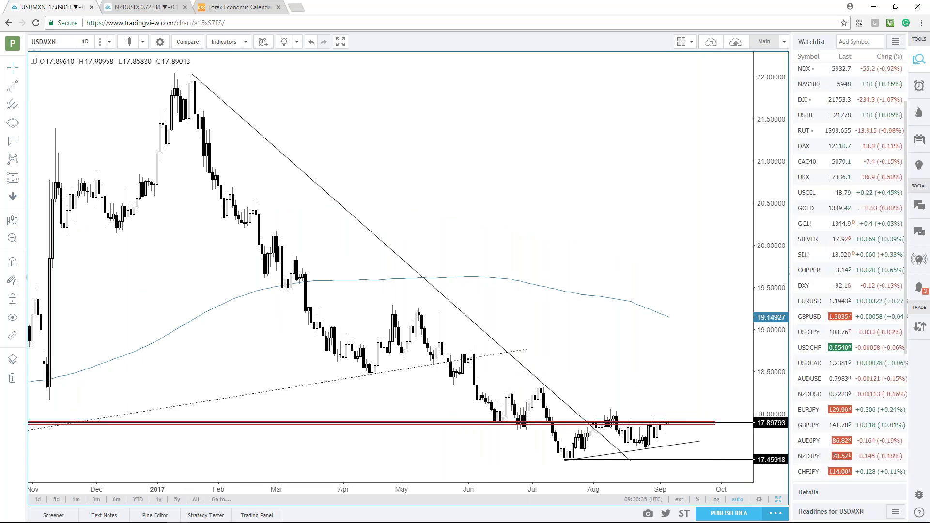
scroll(850, 271, "up", 2)
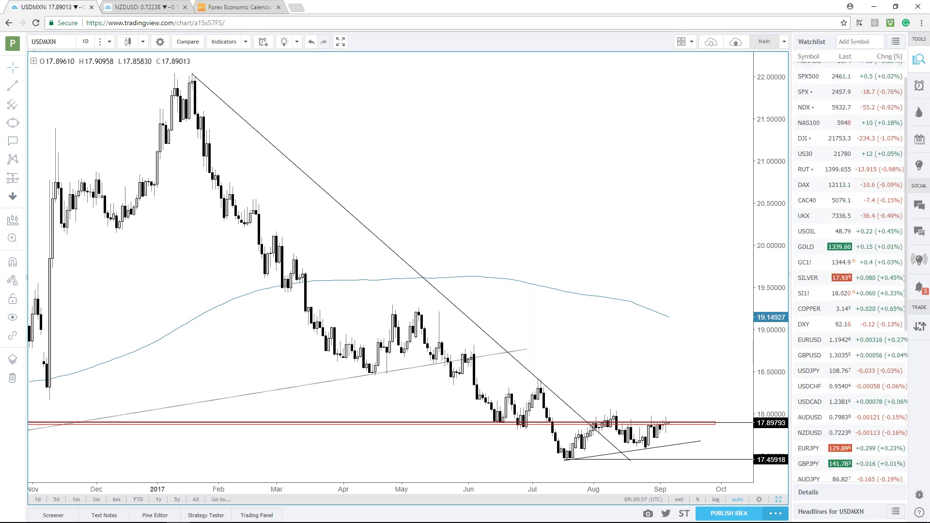
left_click(811, 248)
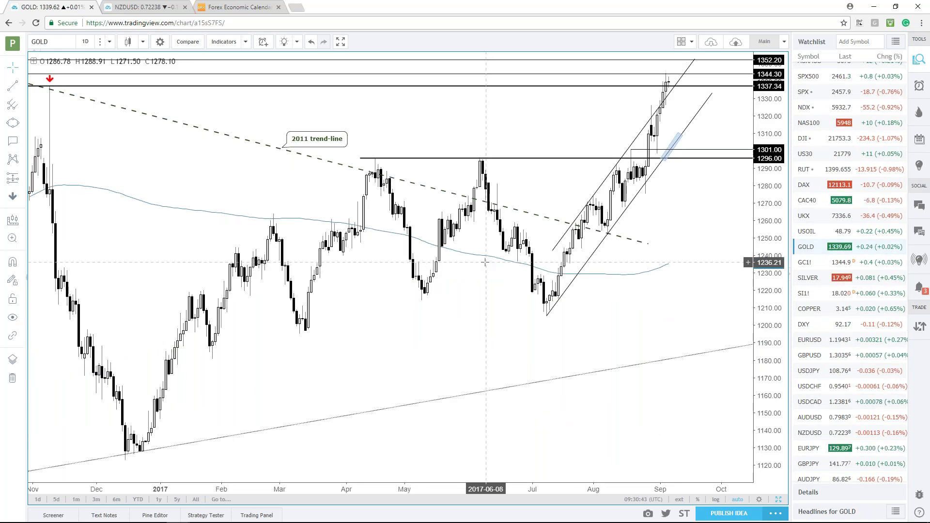
scroll(501, 334, "down", 1)
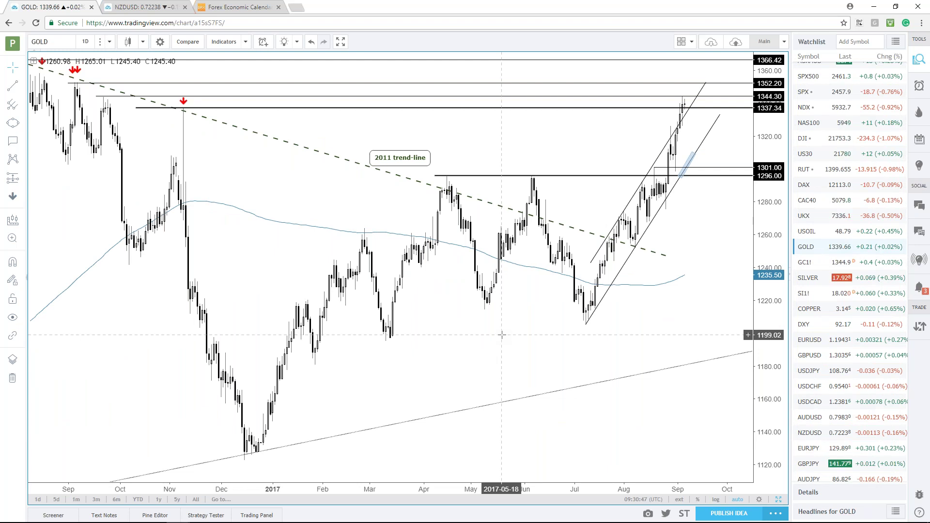
scroll(521, 328, "down", 1)
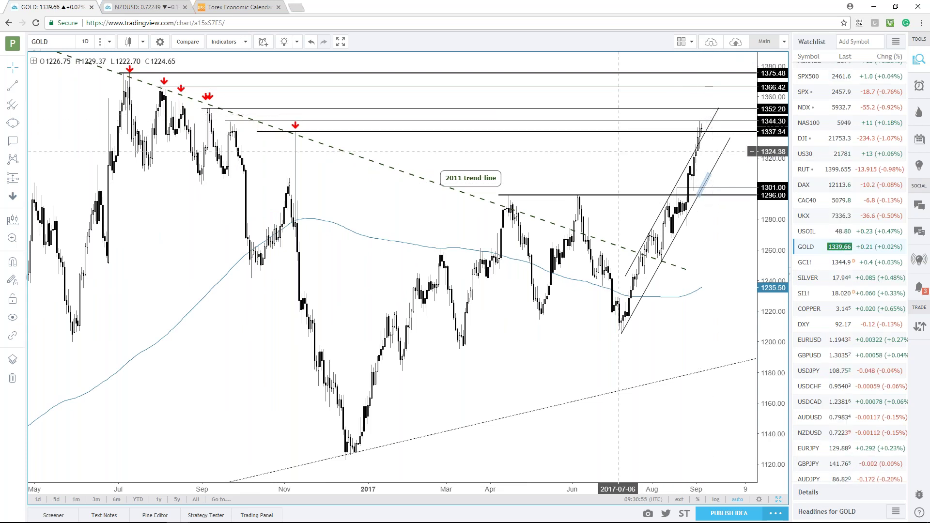
scroll(426, 232, "down", 1)
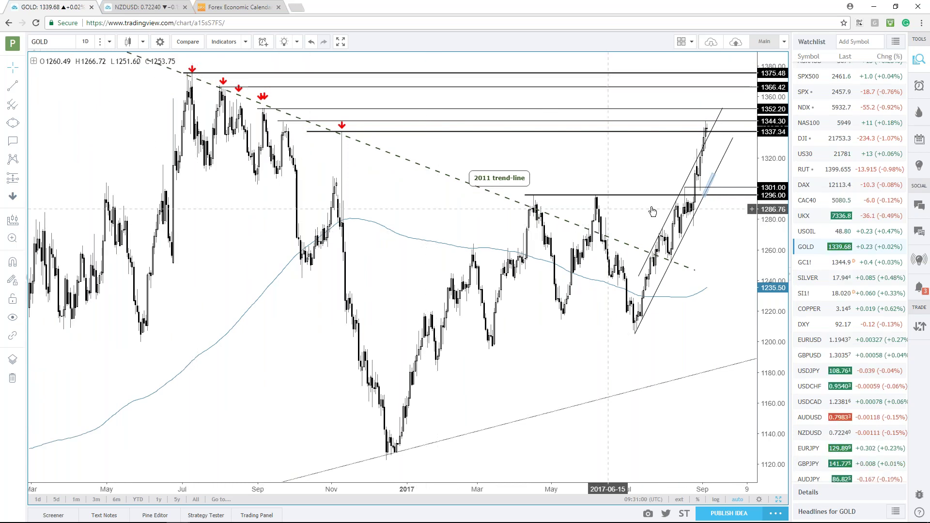
scroll(351, 160, "up", 1)
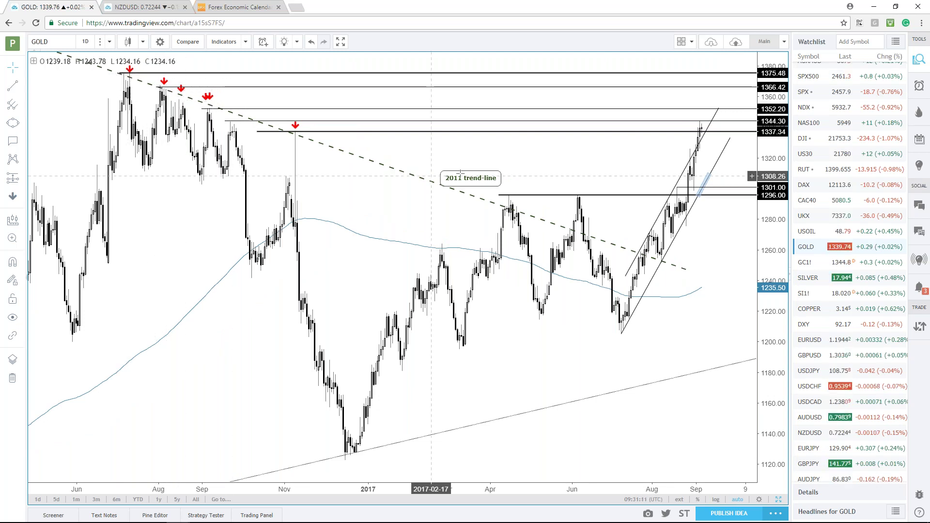
Move the 2011 trend-line label right and the short blue segment up beside the channel
left_click(474, 182)
left_click_drag(474, 182, 488, 181)
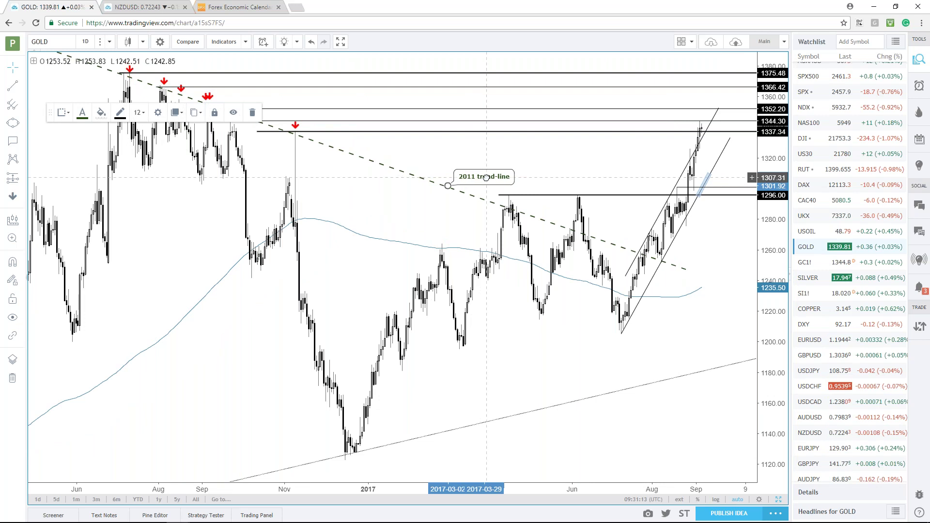
left_click(431, 205)
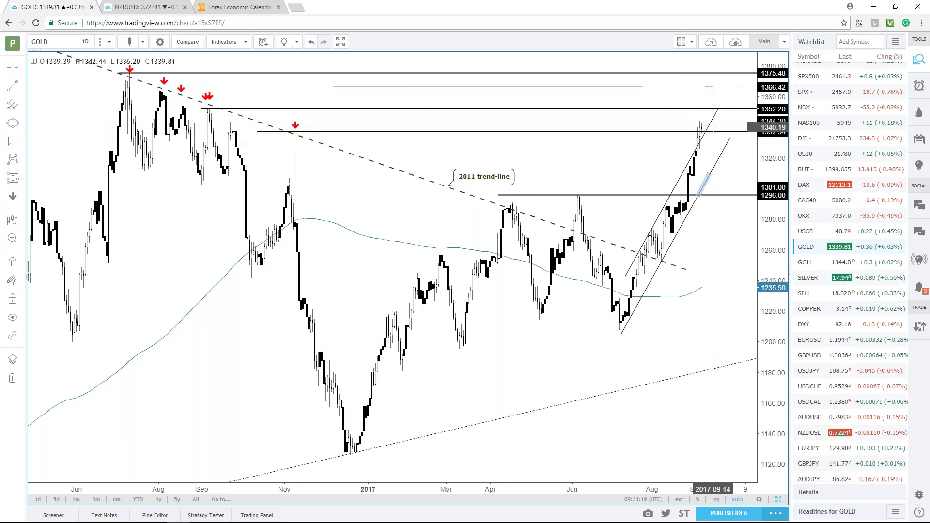
scroll(698, 280, "up", 2)
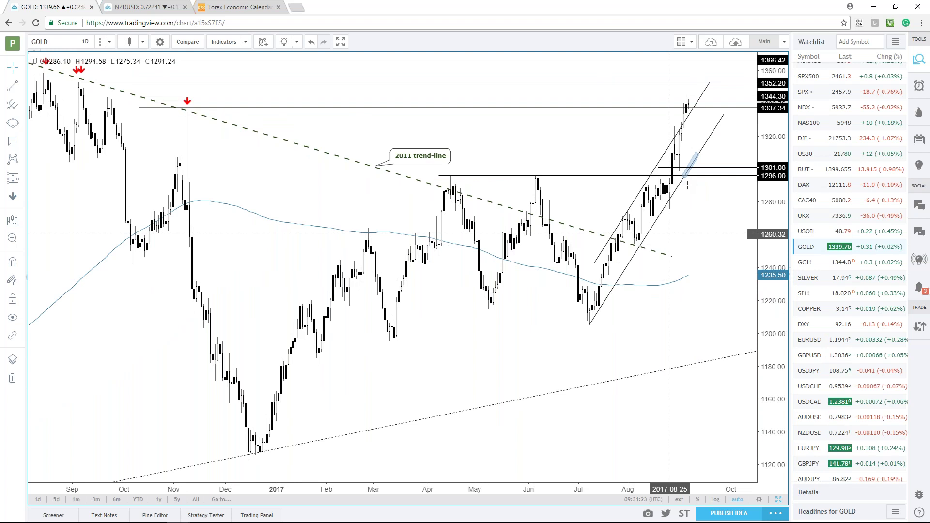
left_click_drag(694, 164, 706, 147)
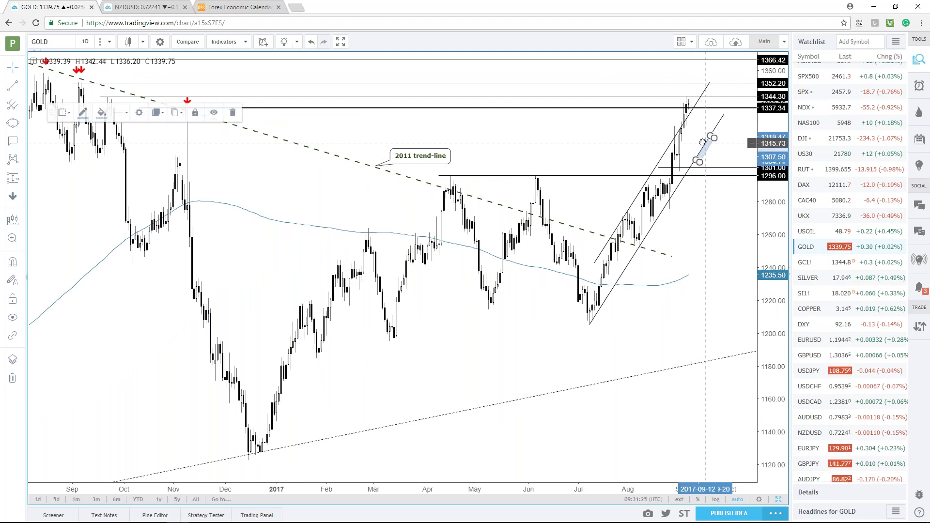
left_click(703, 251)
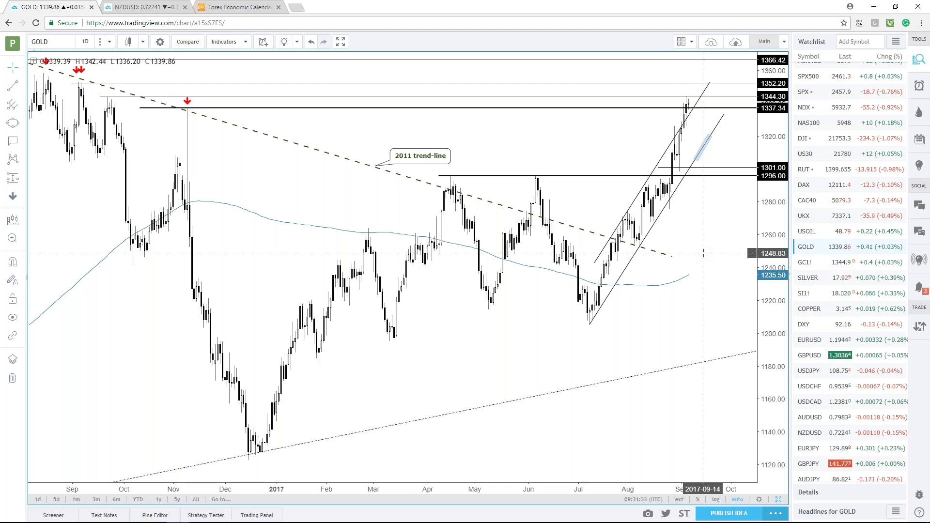
Compress the price axis, shift the 2011 callout slightly left, and load the SI1! chart
left_click_drag(772, 194, 772, 207)
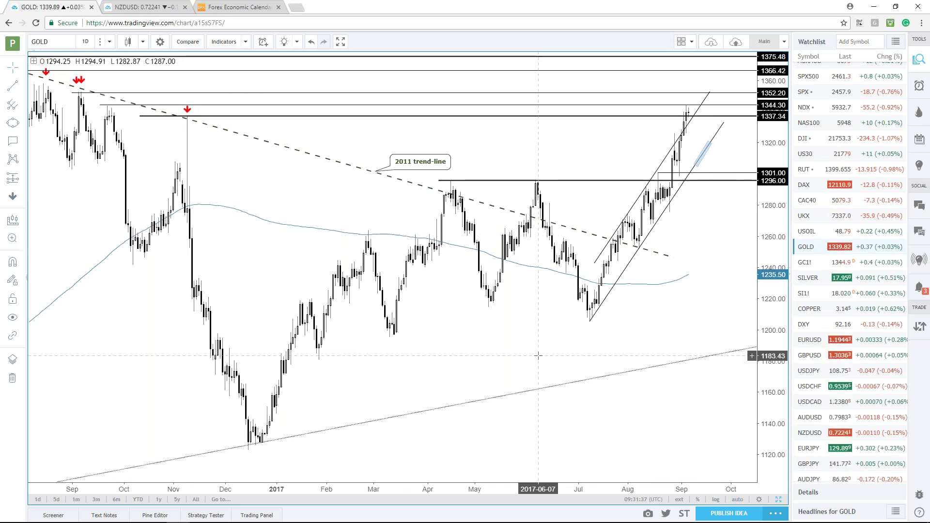
scroll(538, 356, "down", 1)
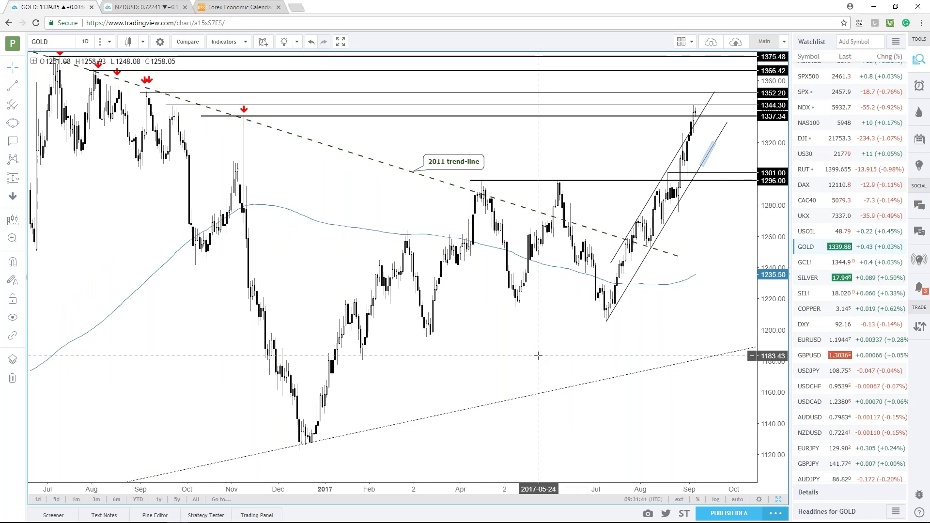
left_click(446, 163)
left_click_drag(446, 163, 439, 163)
left_click(533, 180)
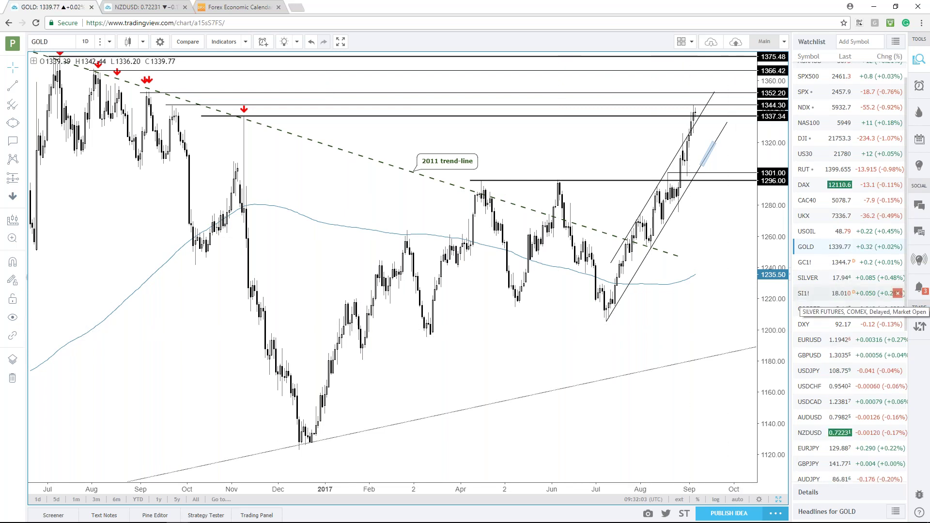
left_click(804, 293)
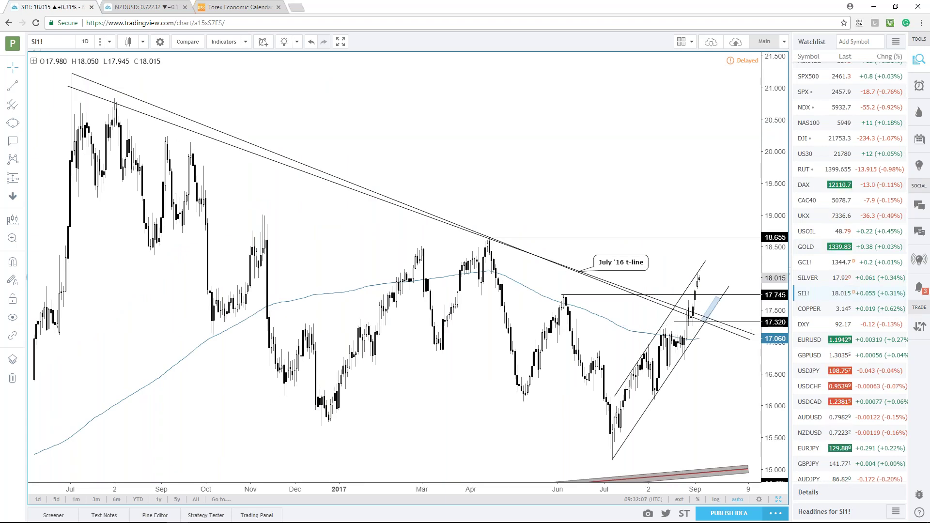
Zoom the SI1! chart and select then deselect the light-blue projection drawing
scroll(628, 327, "up", 2)
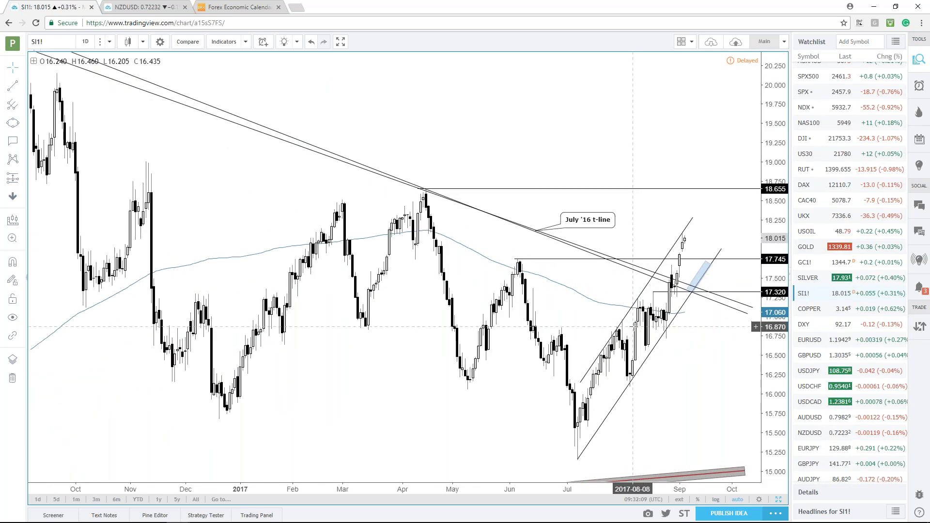
scroll(627, 327, "down", 4)
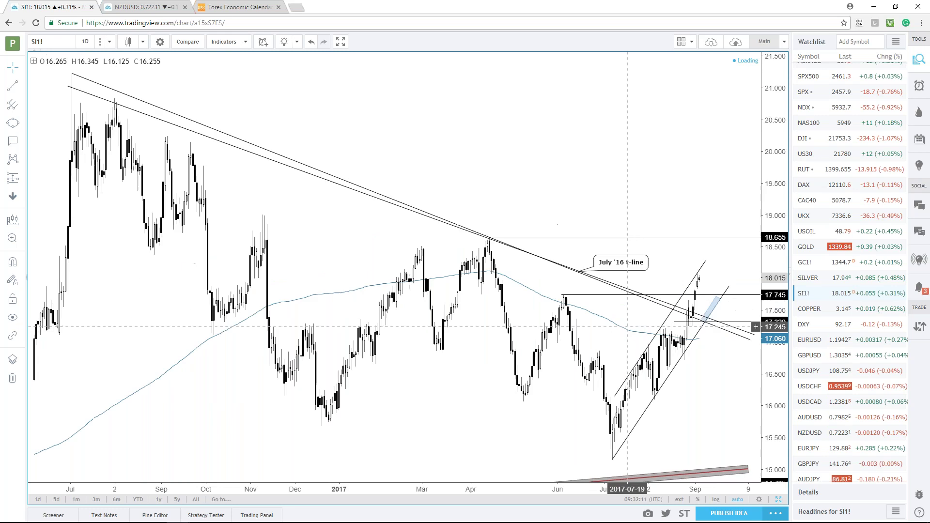
scroll(627, 327, "down", 2)
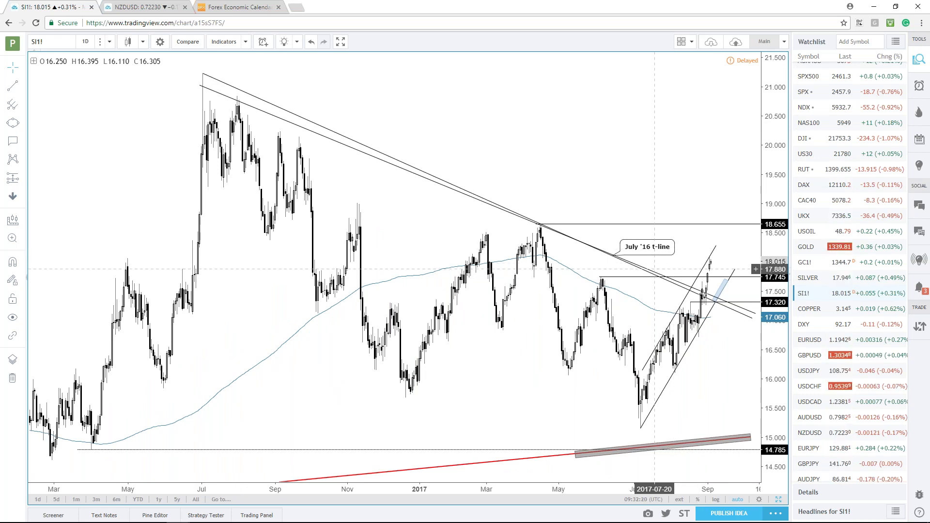
scroll(704, 297, "up", 2)
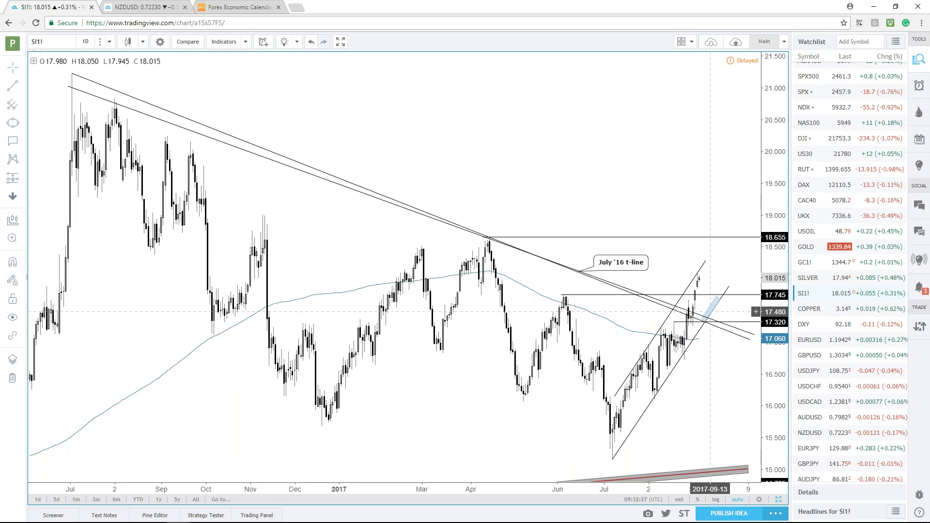
left_click(712, 306)
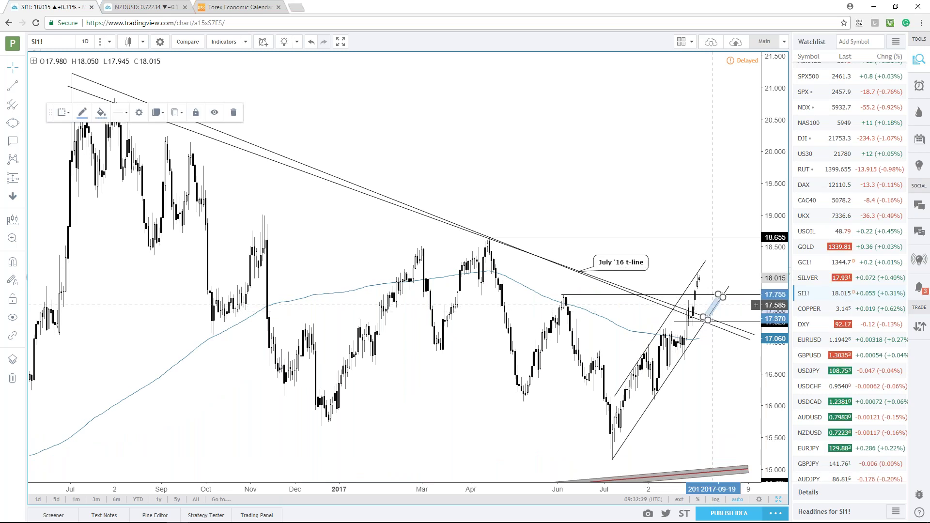
left_click(699, 197)
Zoom the SI1! chart further, then switch to the USOIL chart
scroll(700, 198, "up", 1)
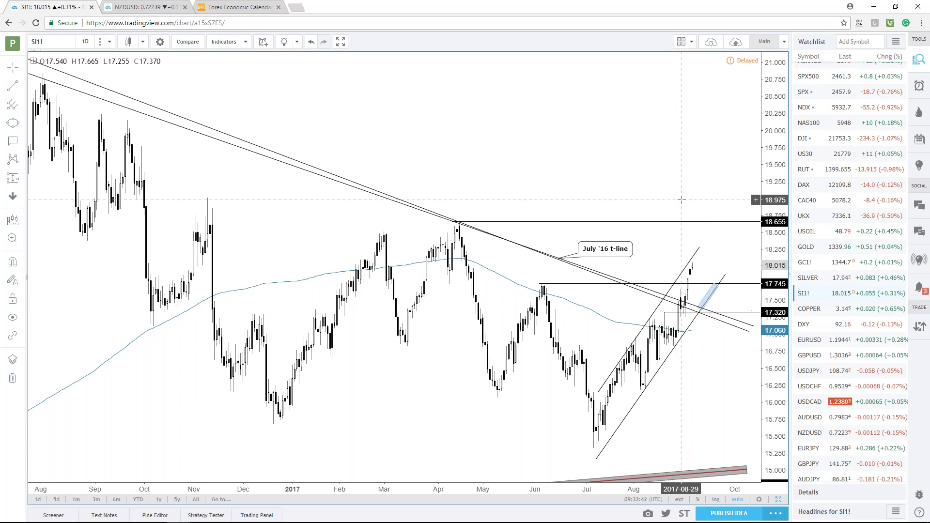
scroll(872, 287, "up", 1)
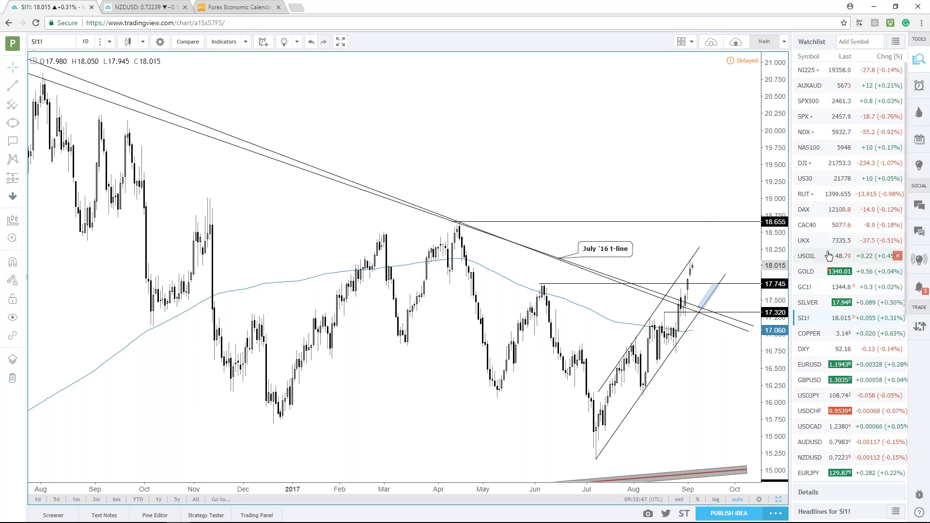
scroll(817, 262, "down", 1)
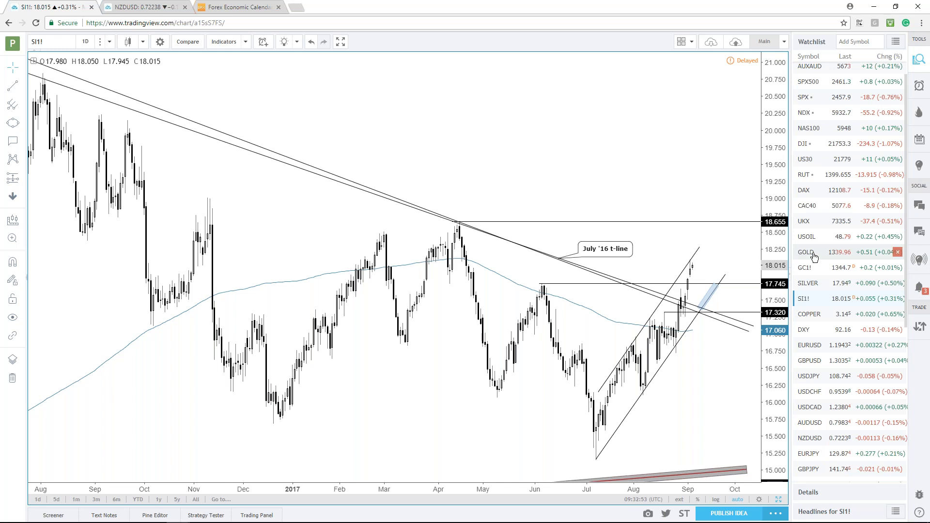
left_click(807, 237)
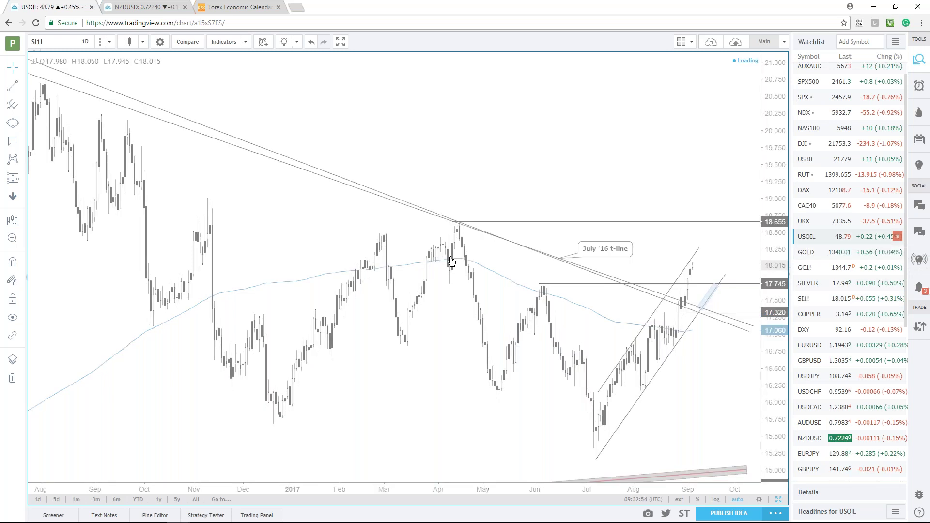
Move the pink trend line up and to the left
scroll(651, 347, "up", 2)
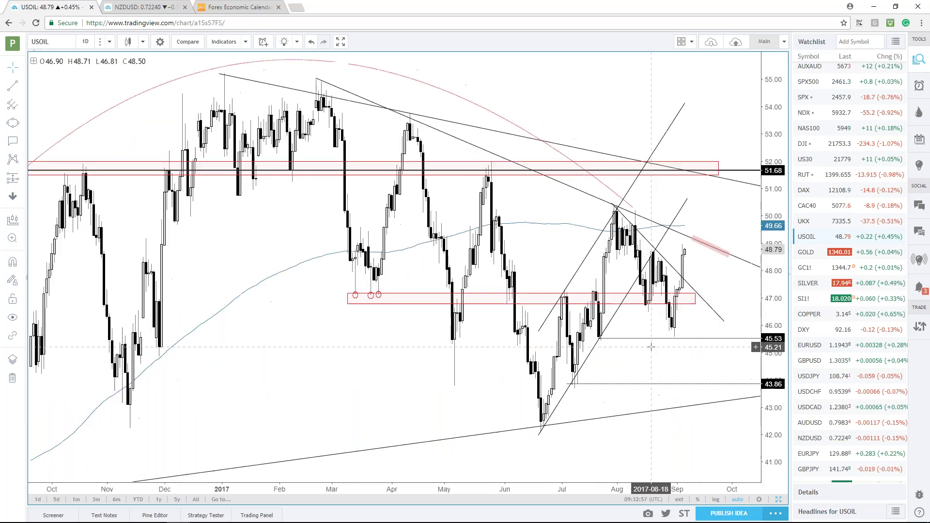
left_click_drag(705, 260, 686, 253)
left_click(709, 309)
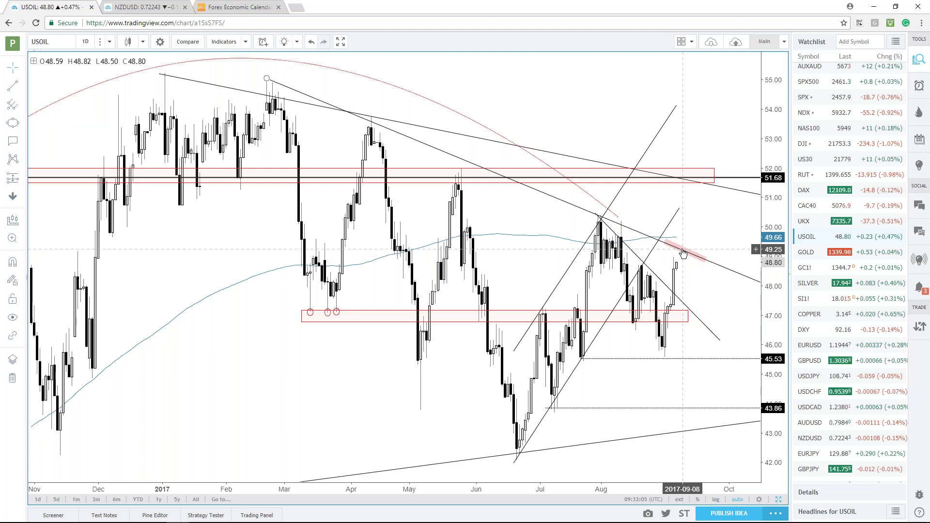
Zoom around the USOIL chart, then load the SPX daily chart
scroll(683, 253, "down", 2)
scroll(281, 252, "up", 2)
scroll(581, 263, "down", 2)
scroll(582, 263, "down", 1)
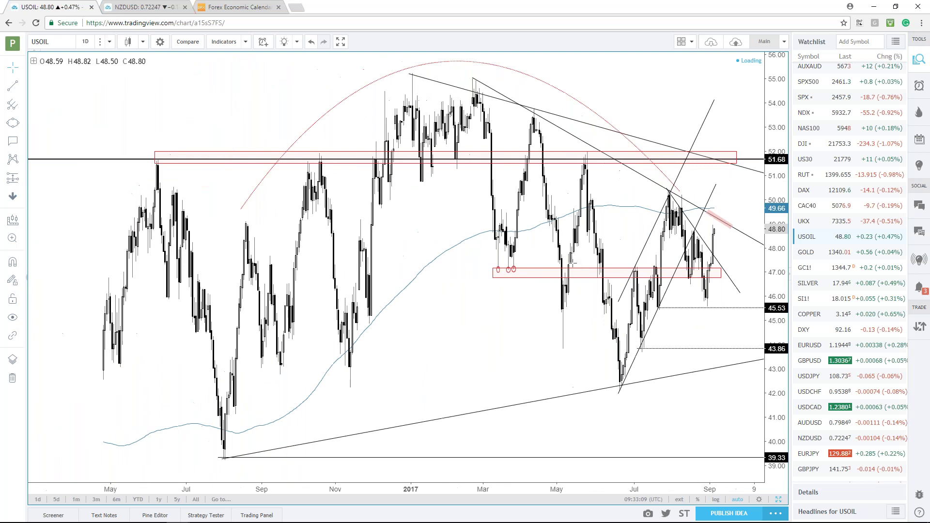
scroll(207, 192, "down", 1)
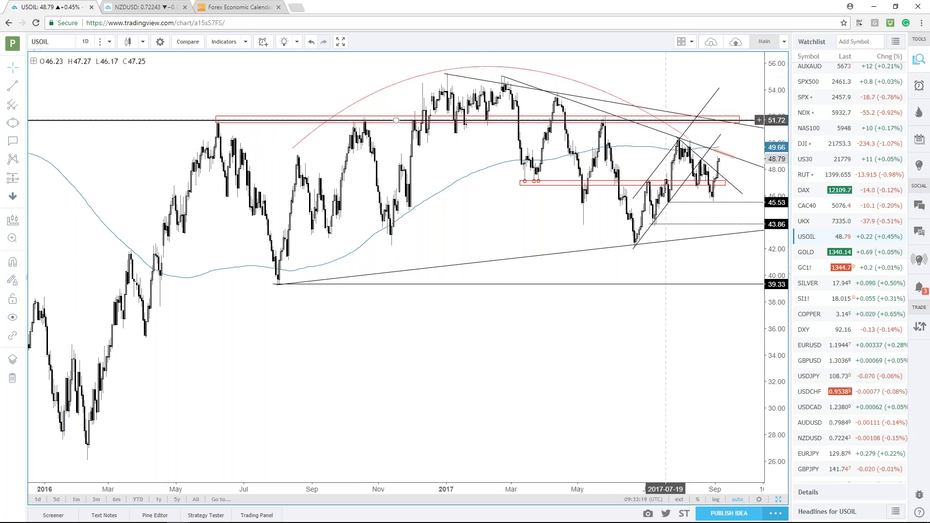
scroll(637, 351, "up", 1)
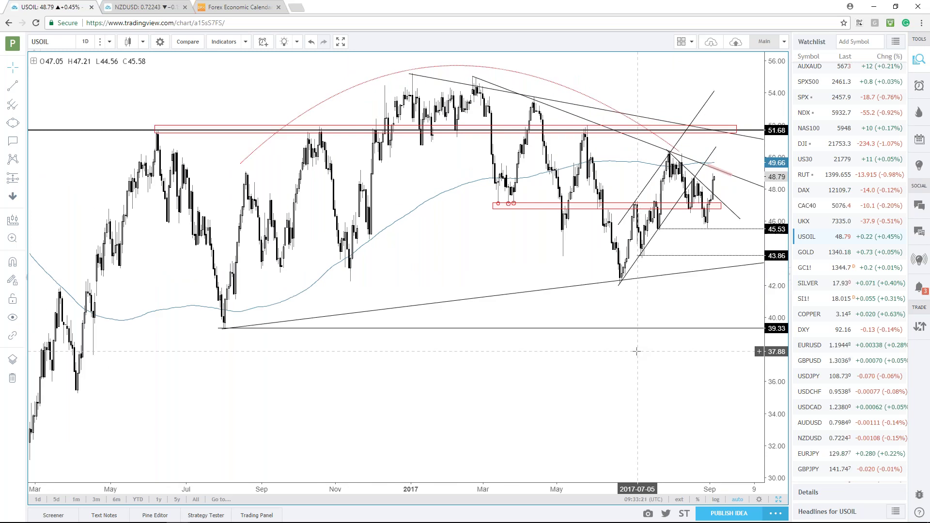
scroll(631, 349, "up", 1)
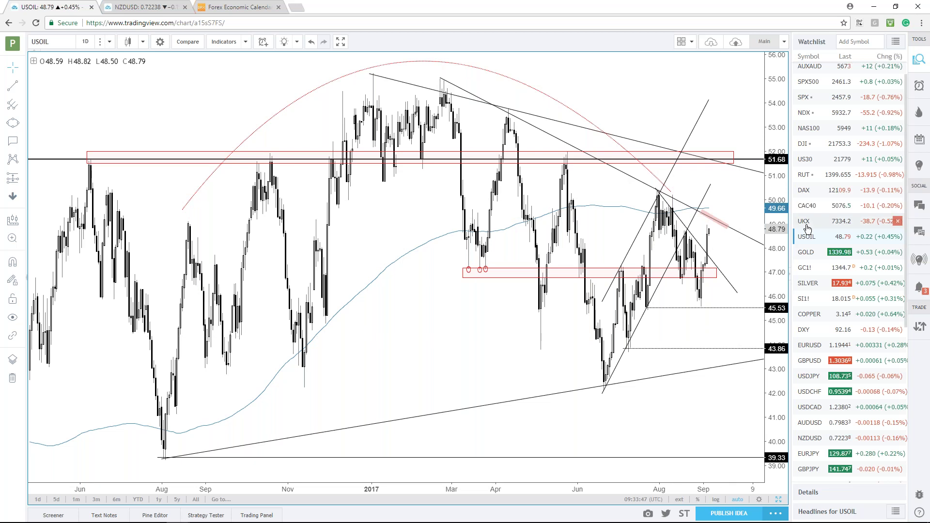
scroll(809, 227, "up", 1)
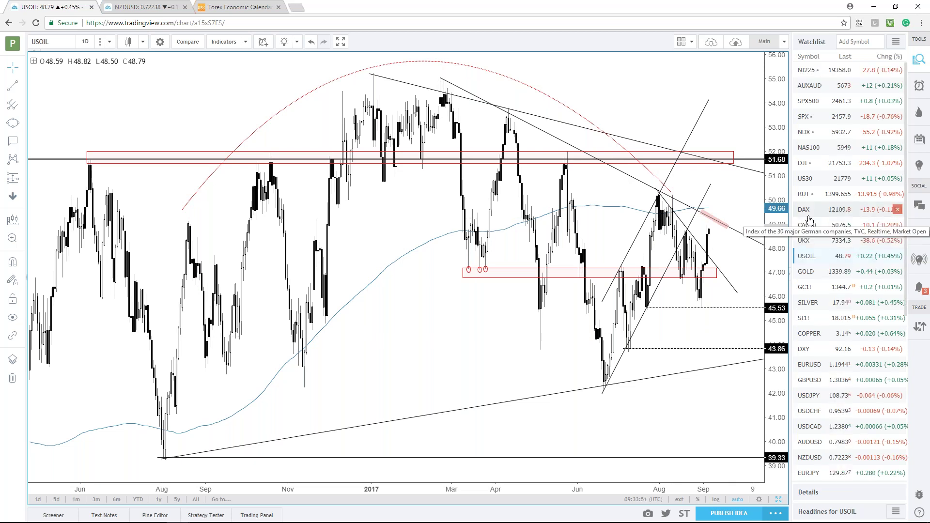
left_click(804, 117)
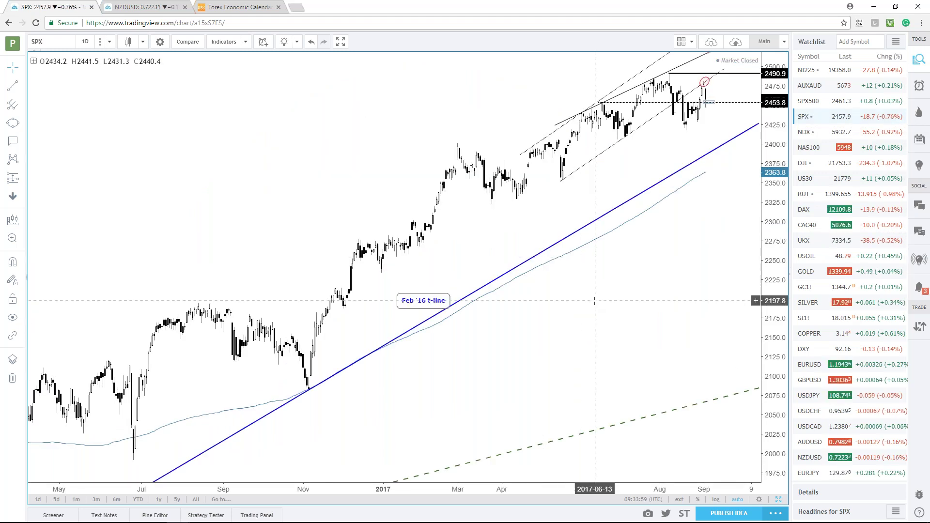
Zoom in on the April–September 2017 SPX candles and select the dotted upper channel line
scroll(593, 299, "up", 3)
scroll(594, 300, "up", 2)
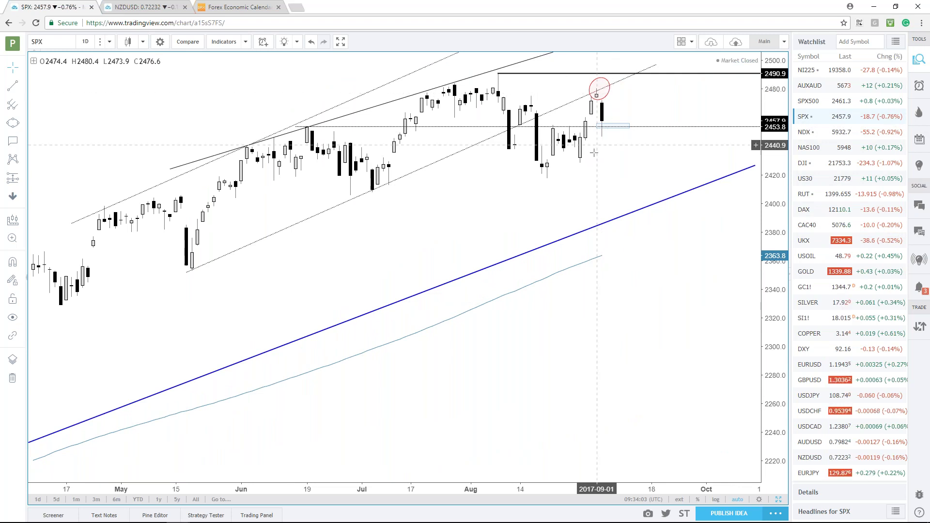
scroll(585, 179, "down", 1)
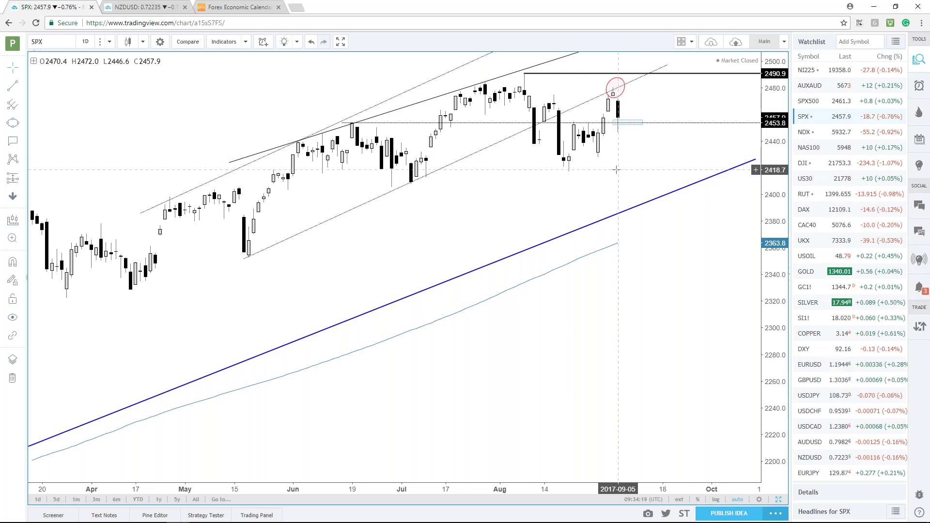
scroll(616, 170, "up", 2)
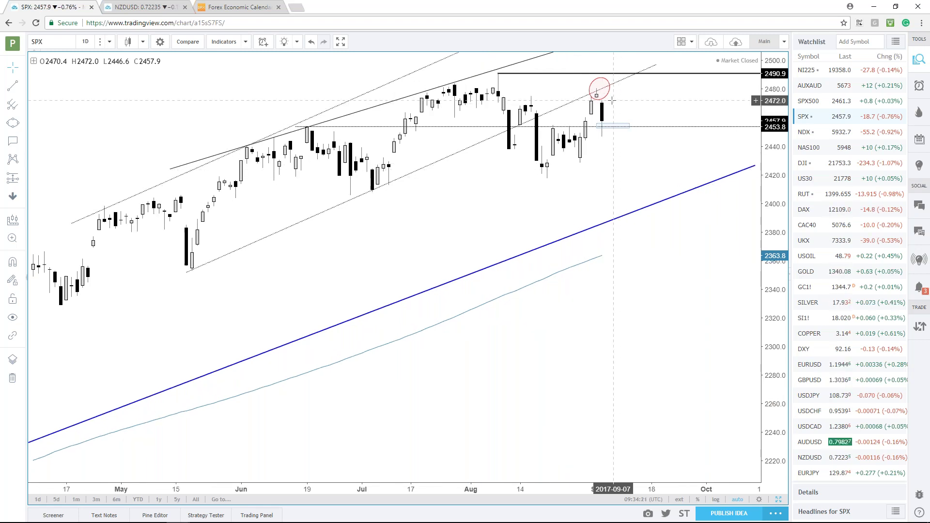
left_click(618, 81)
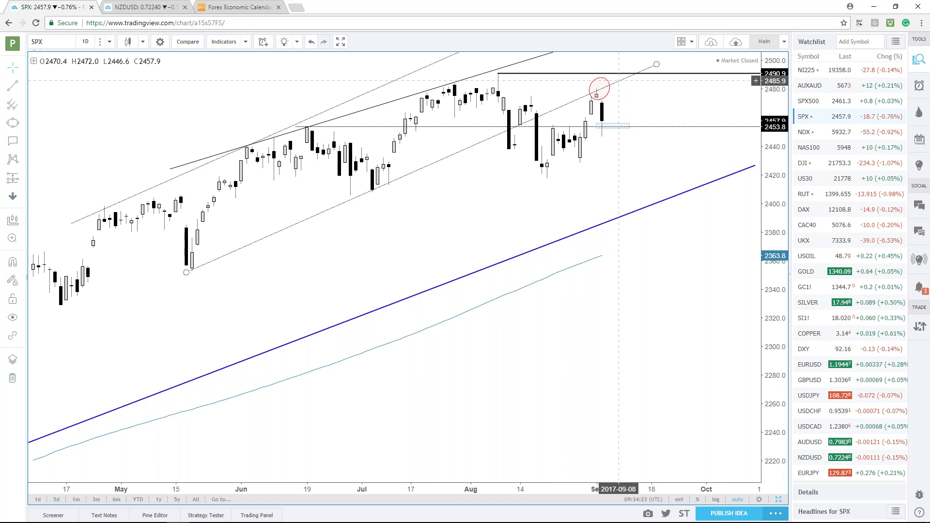
Deselect the channel line and zoom out to February–September 2017 so the Feb '16 t-line label shows
left_click(608, 99)
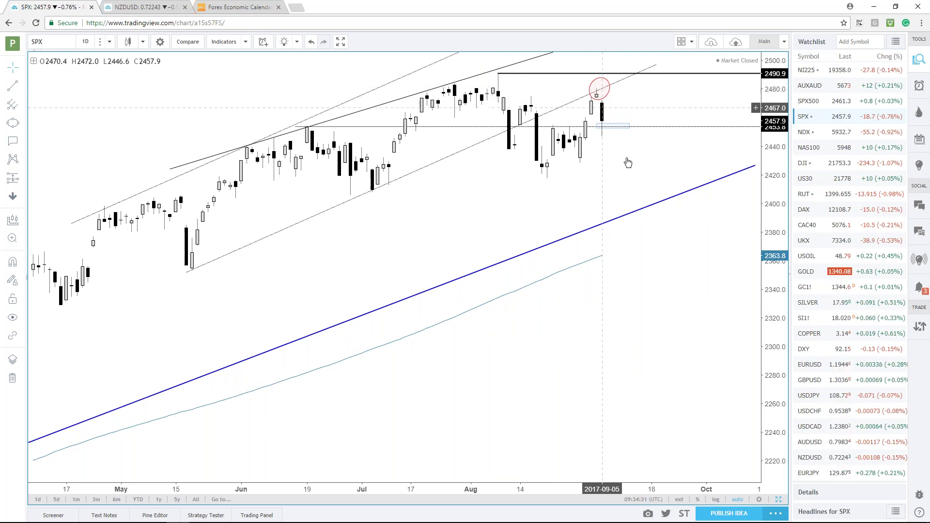
scroll(628, 162, "down", 1)
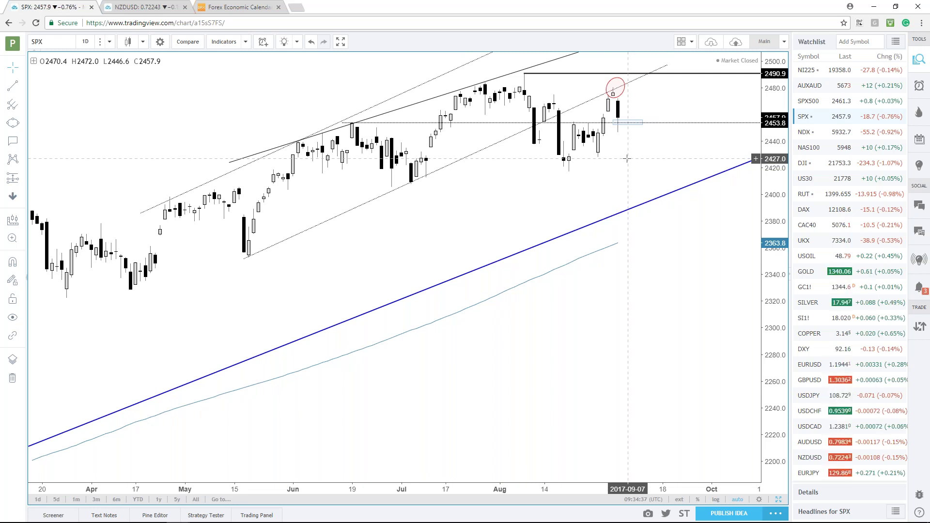
scroll(627, 159, "down", 1)
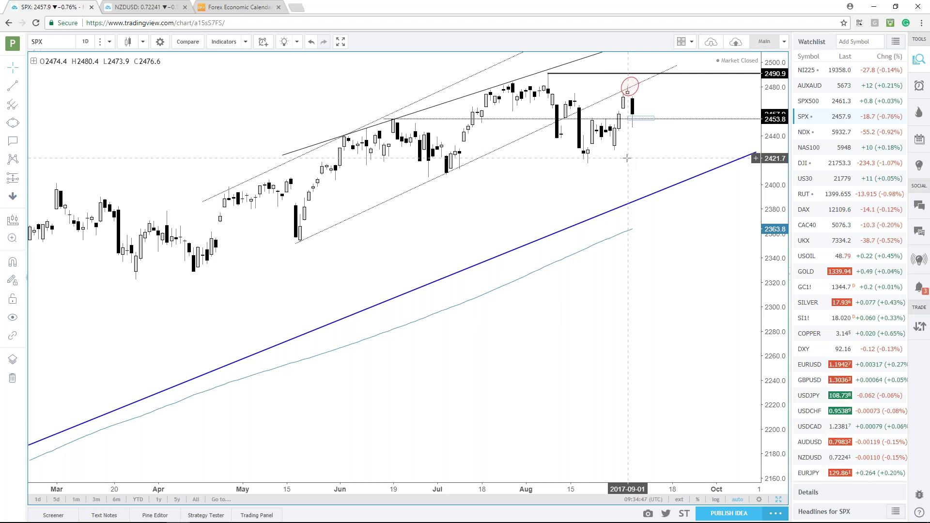
scroll(627, 158, "down", 1)
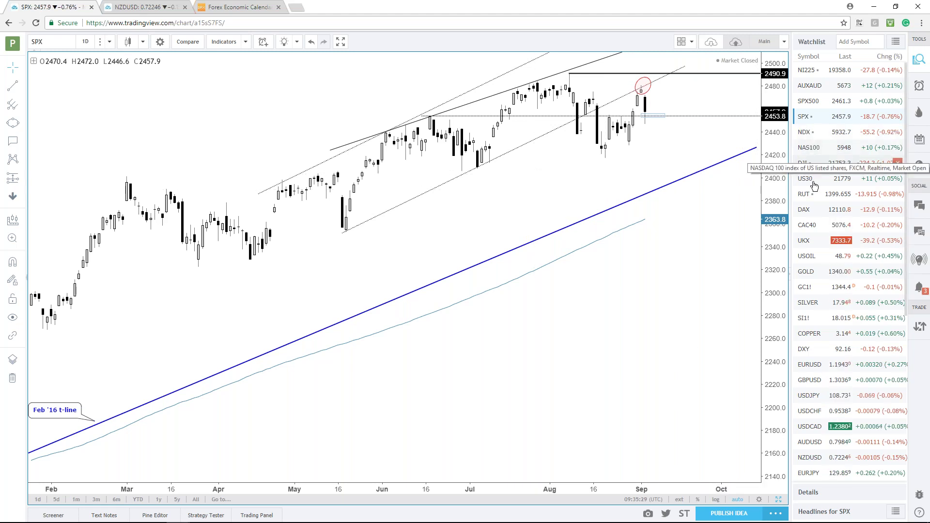
Load the DAX chart, zoom it, and inspect the BIG Resistance zone
left_click(806, 213)
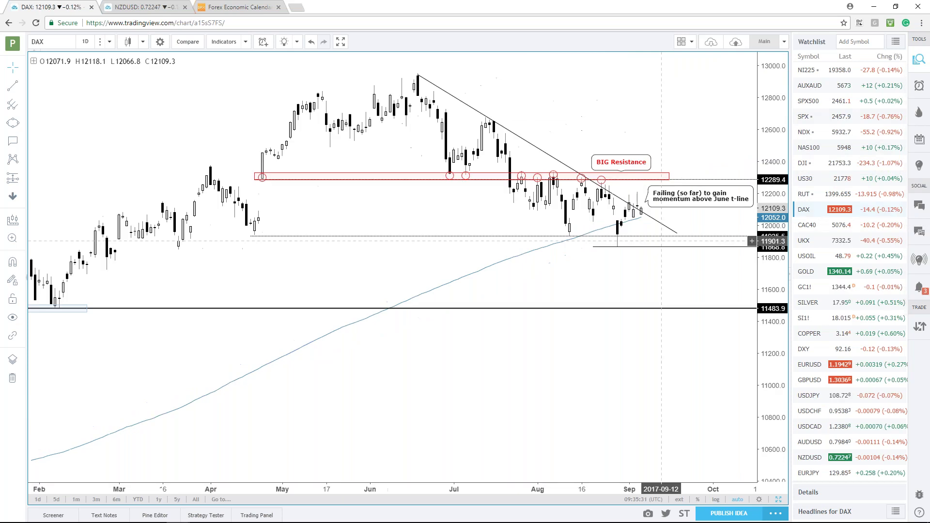
scroll(581, 275, "up", 2)
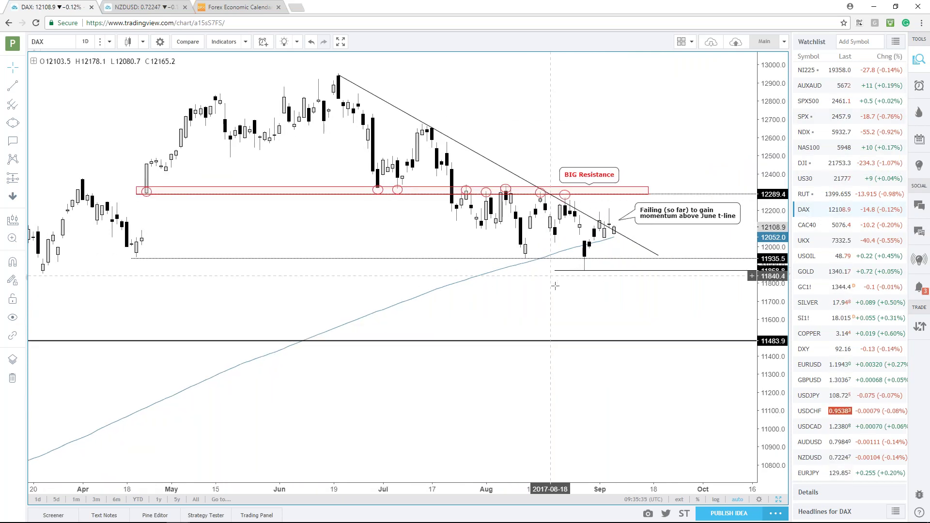
scroll(717, 294, "down", 1)
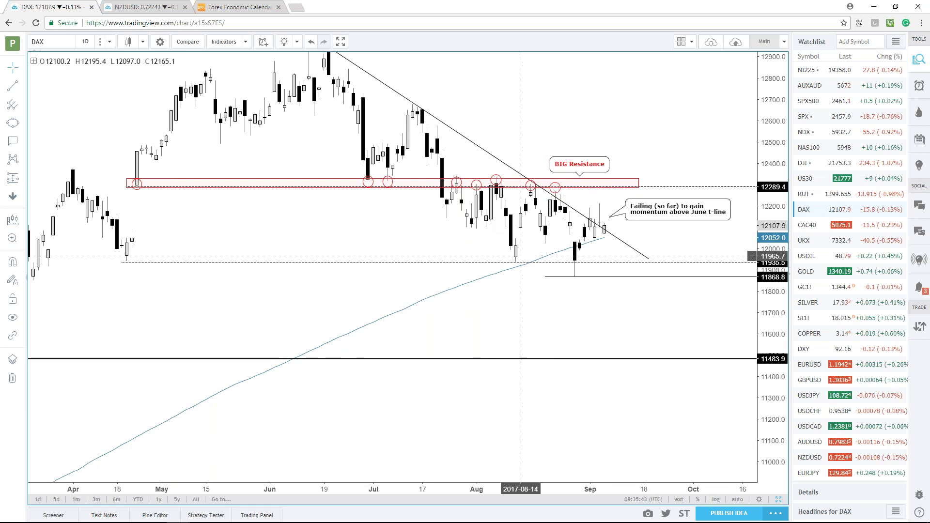
scroll(521, 256, "down", 2)
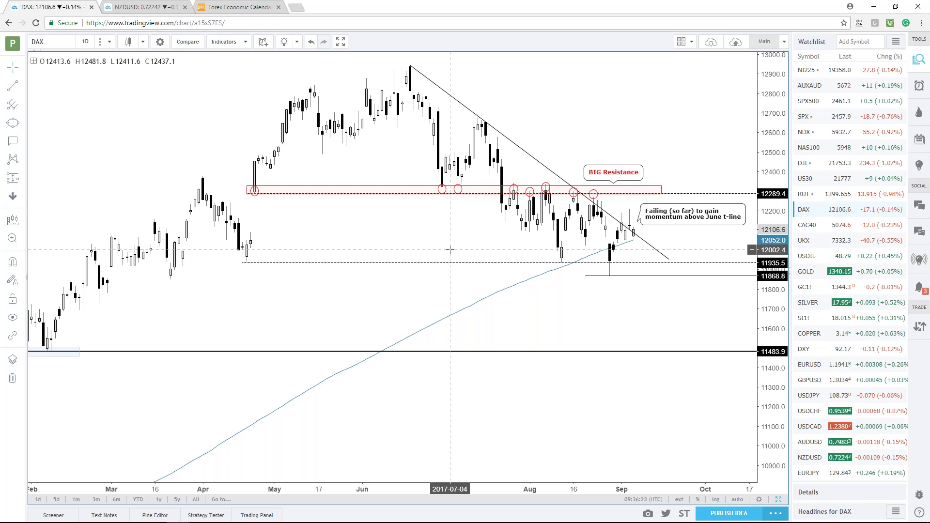
scroll(449, 250, "up", 1)
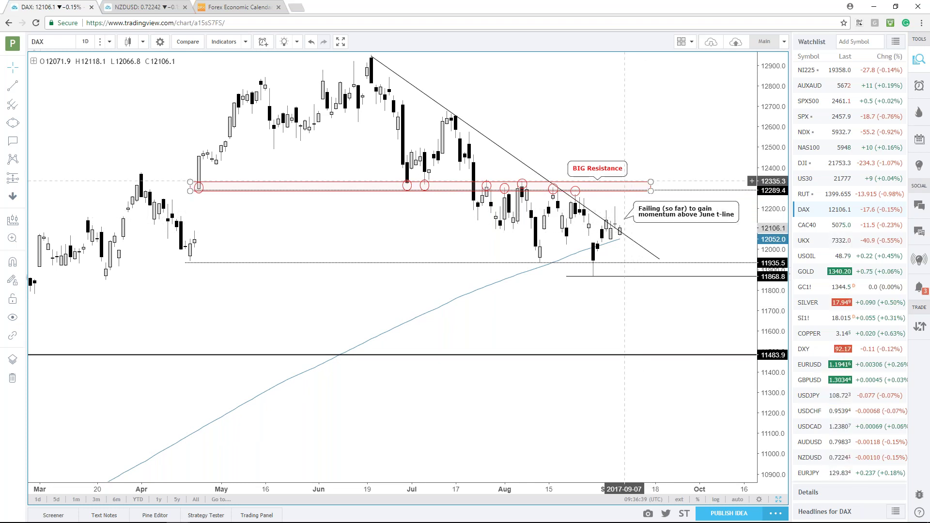
left_click(199, 188)
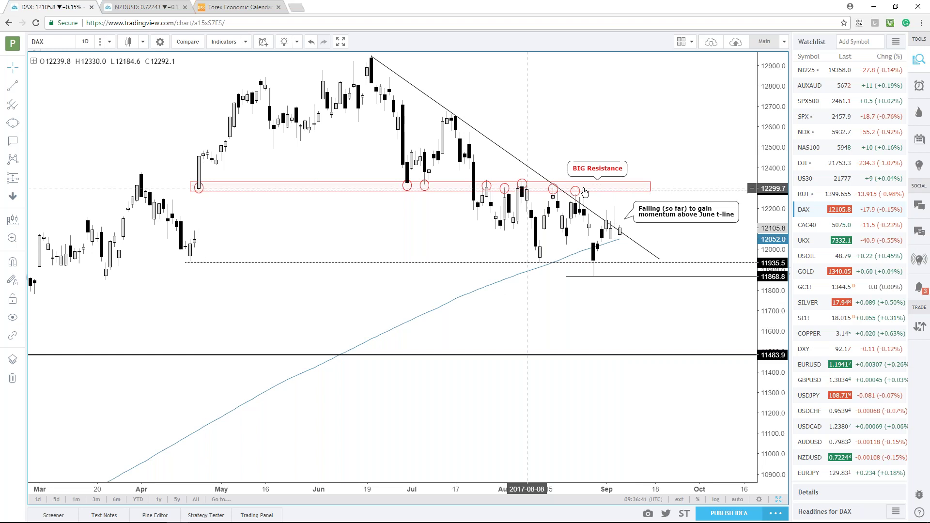
left_click(199, 199)
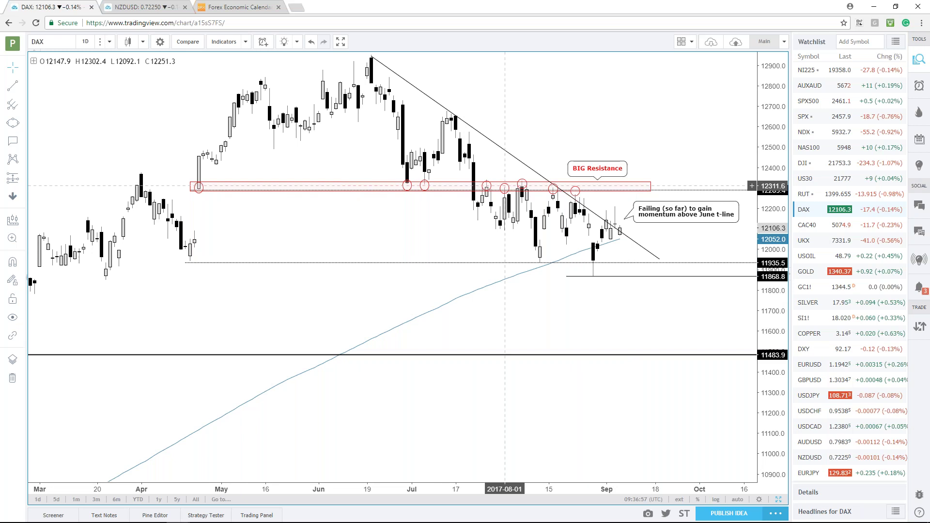
Stretch the DAX price scale so 13000 shows and nudge the 'Failing (so far)' callout left
scroll(628, 143, "up", 1)
left_click_drag(780, 336, 778, 325)
left_click_drag(698, 154, 697, 198)
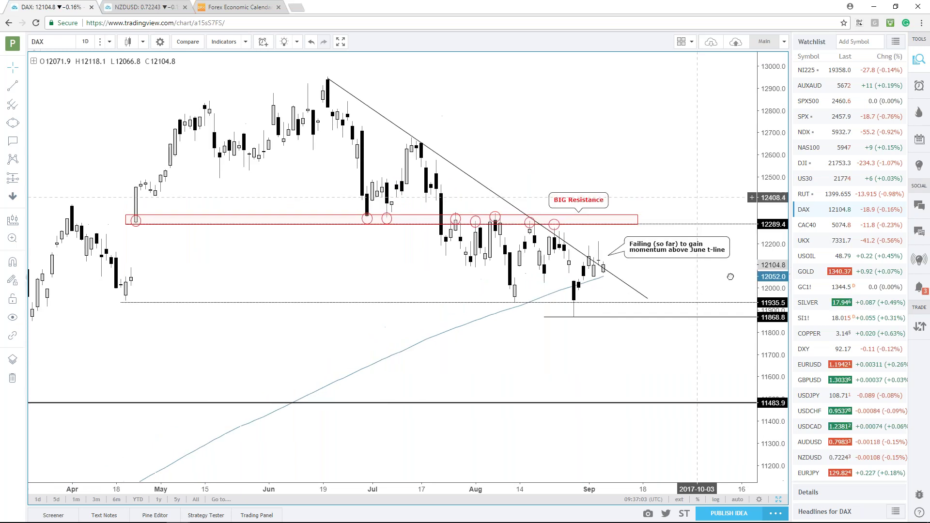
left_click_drag(776, 329, 776, 317)
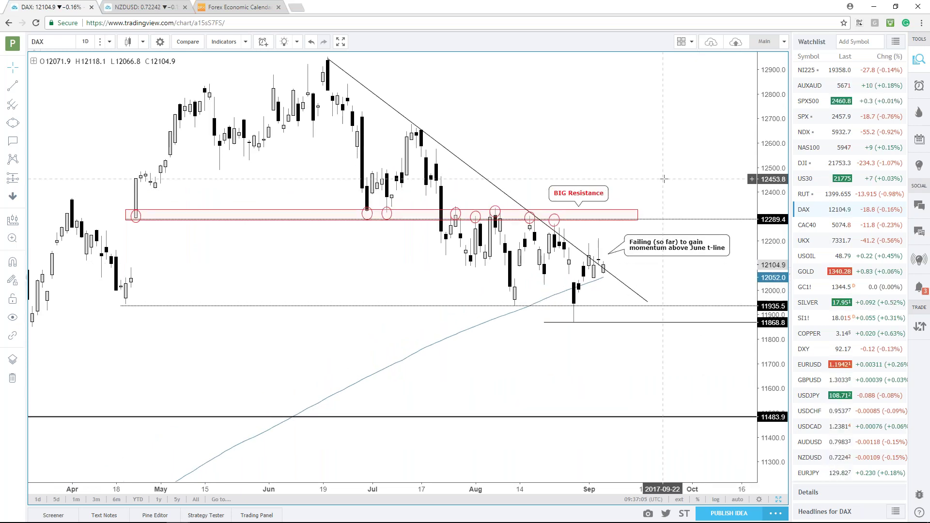
scroll(664, 179, "up", 1)
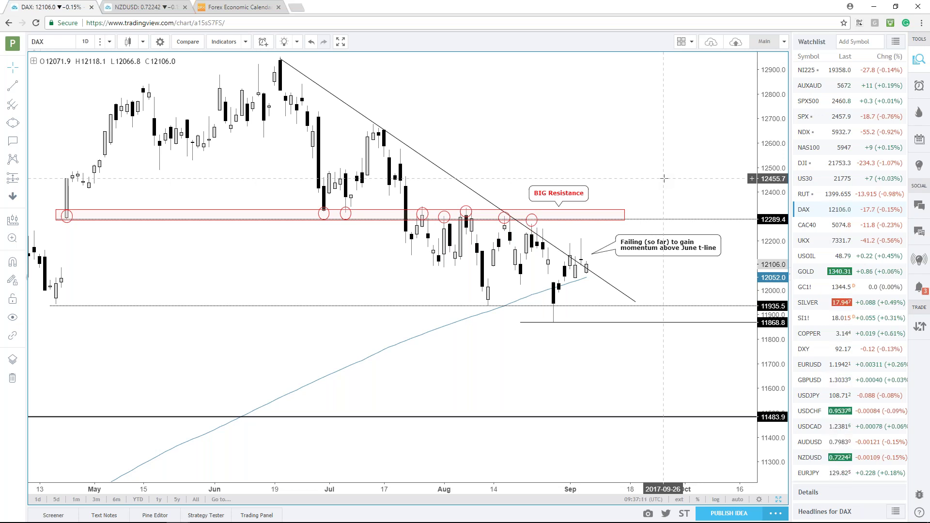
left_click_drag(651, 249, 646, 250)
left_click(648, 227)
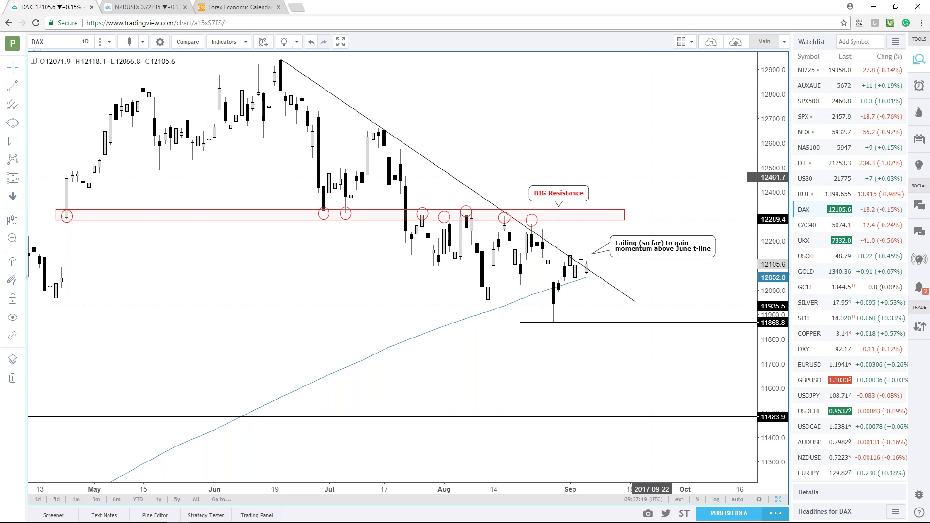
scroll(653, 177, "down", 1)
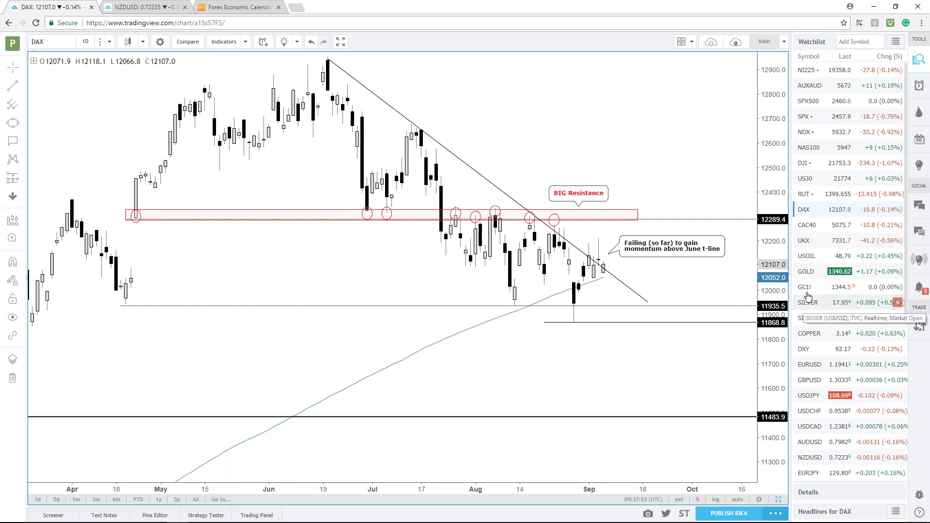
Load GOLD zoomed out to its 2011 trend-line, then switch to the CAC40 daily chart
left_click(806, 272)
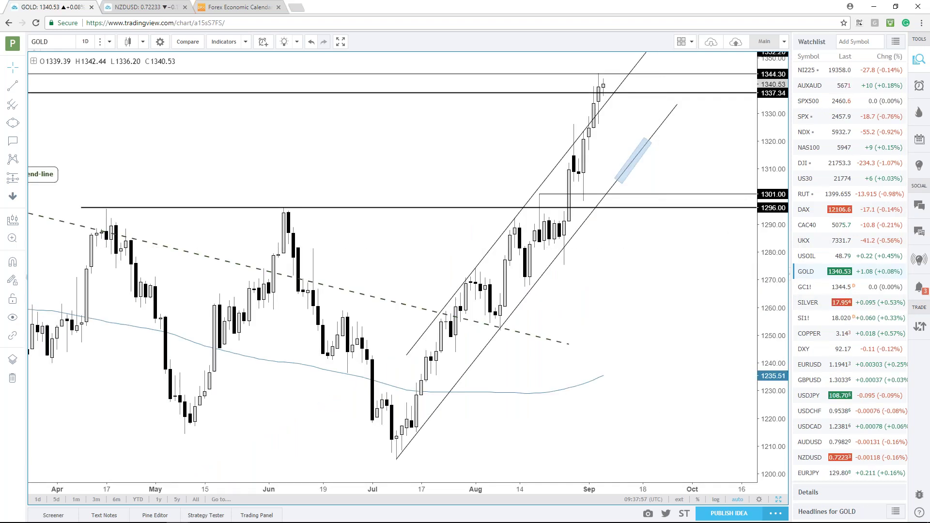
scroll(752, 289, "down", 1)
scroll(751, 289, "down", 3)
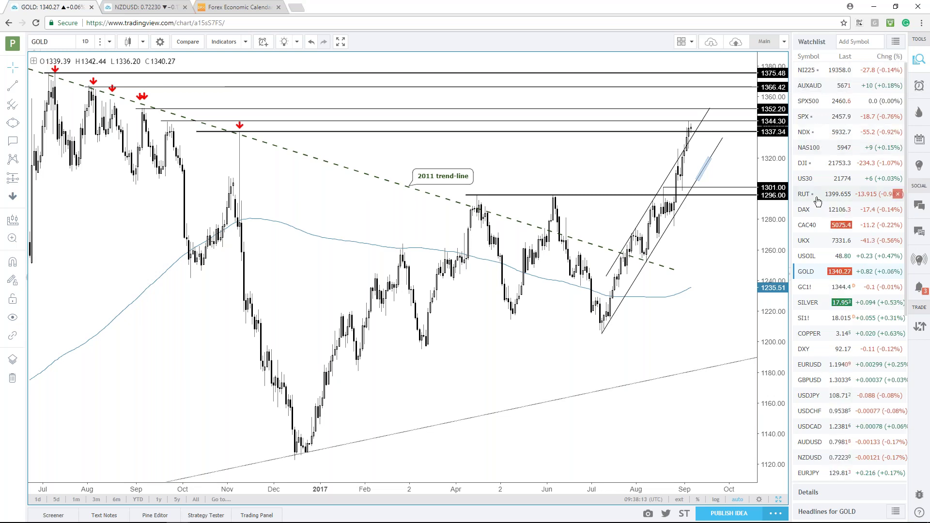
left_click(811, 229)
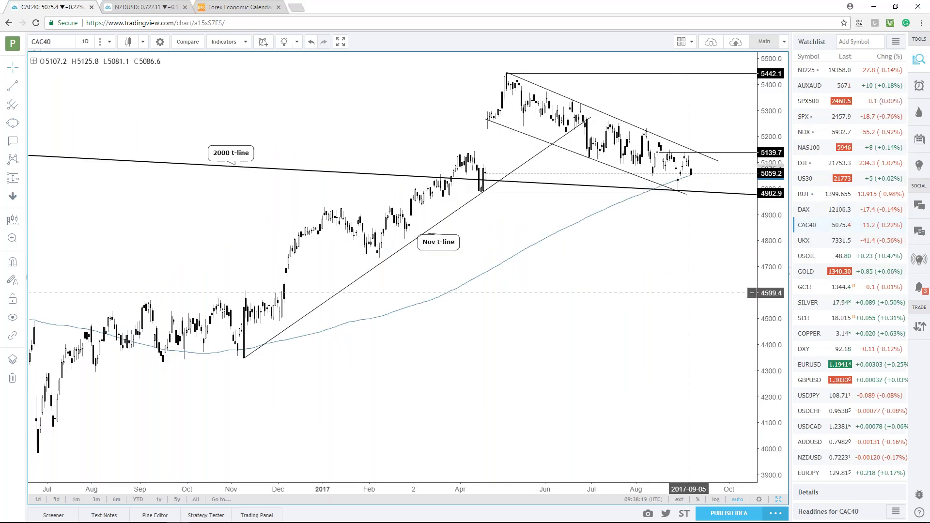
Zoom the CAC40 daily chart in and out, then open the interval selector to pick monthly
scroll(689, 292, "up", 5)
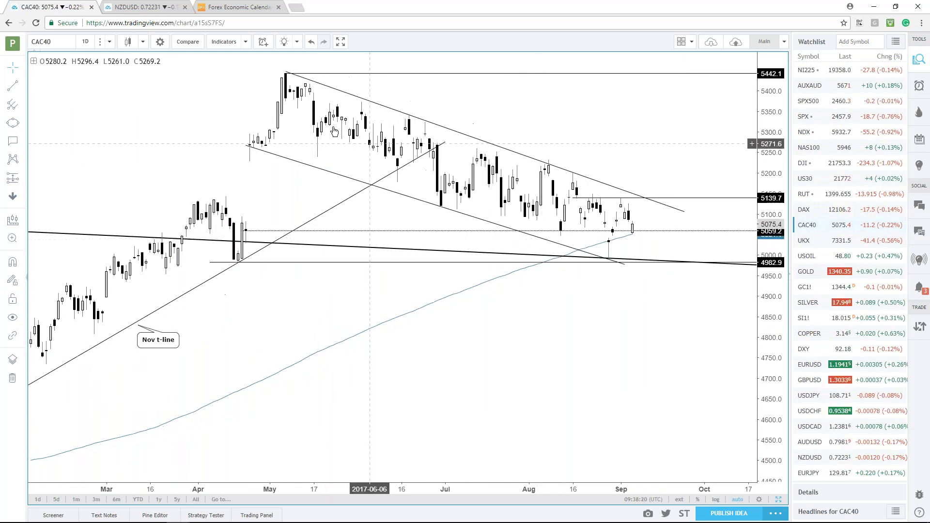
scroll(648, 222, "down", 4)
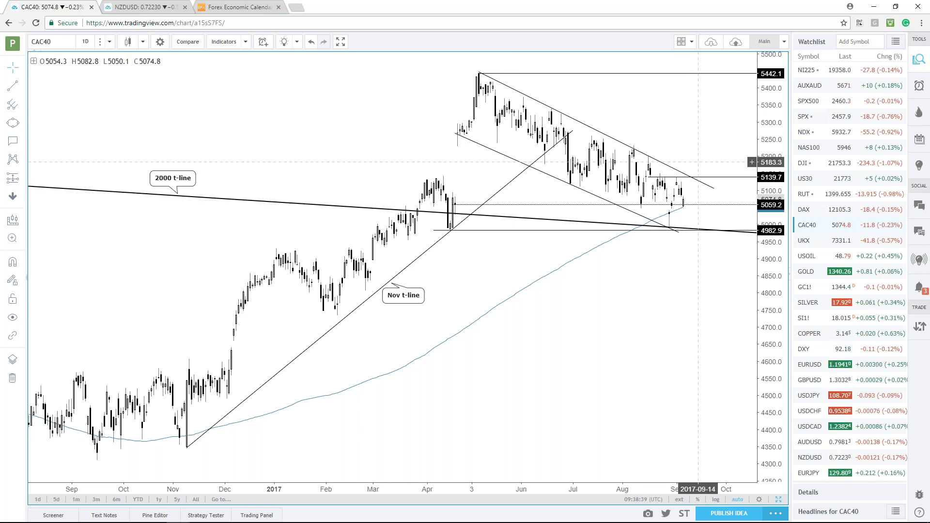
scroll(703, 175, "down", 2)
scroll(702, 164, "down", 1)
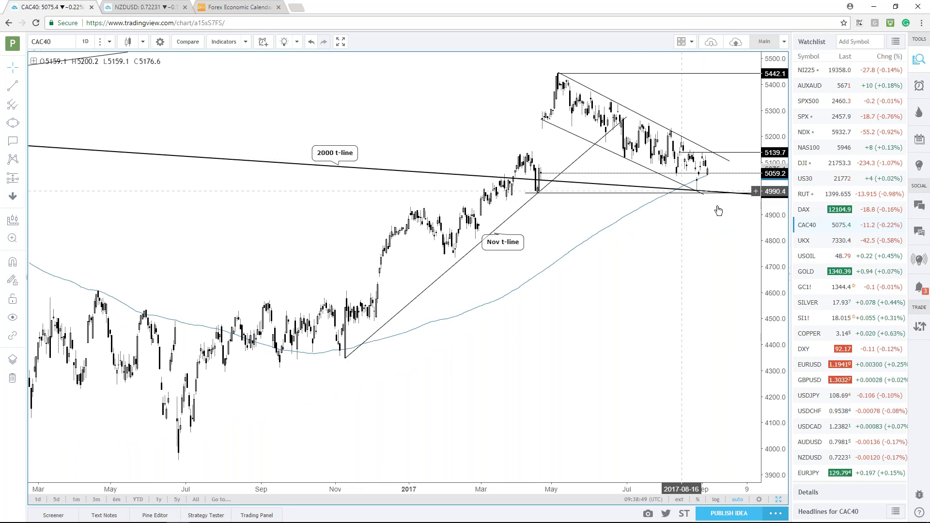
left_click(85, 42)
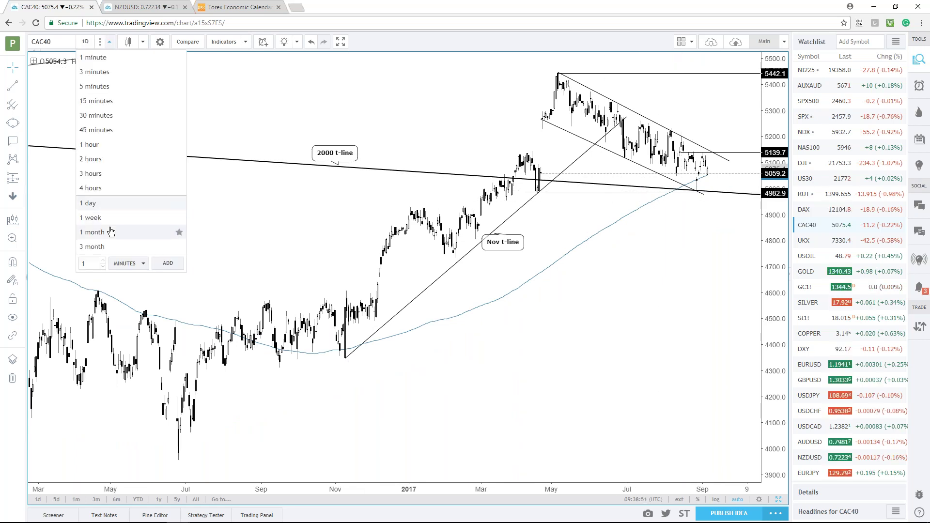
View CAC40 on 1M candles zoomed into recent years, then return to 1-day candles
left_click(126, 230)
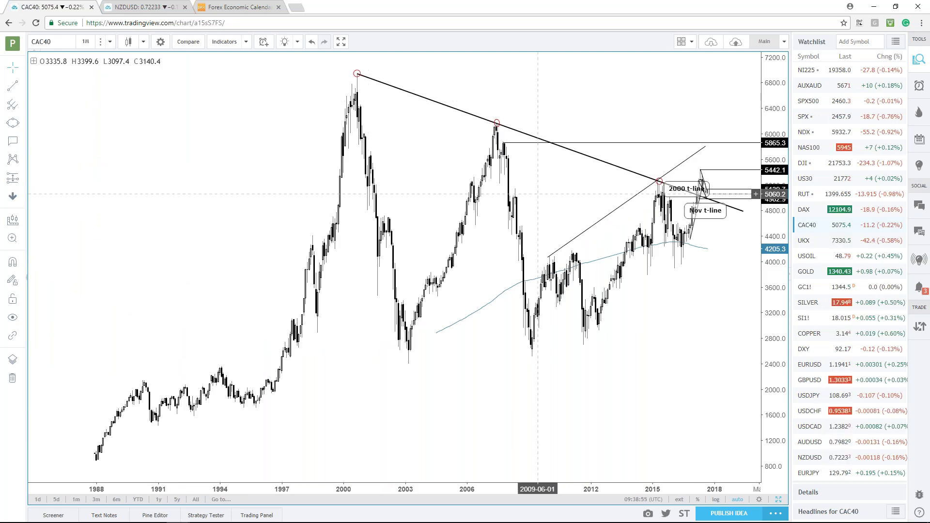
scroll(536, 194, "up", 3)
scroll(536, 194, "up", 1)
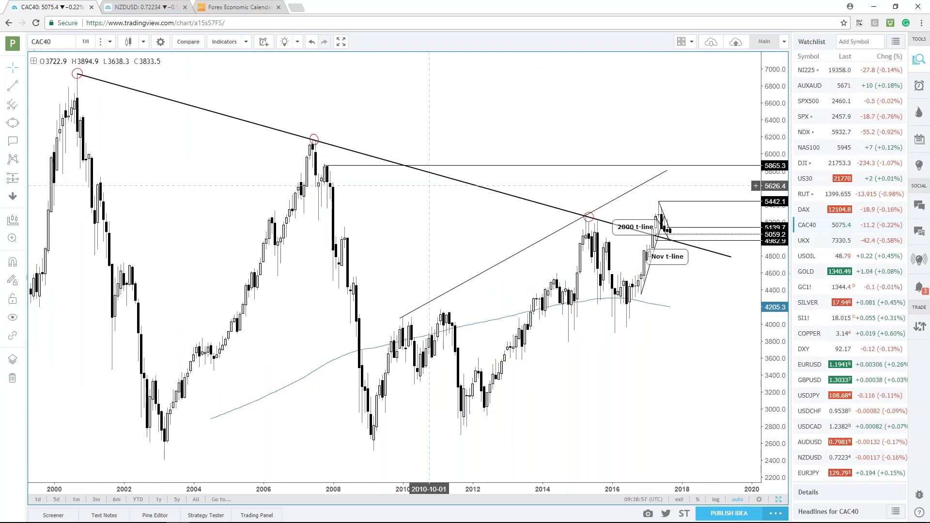
scroll(682, 292, "up", 2)
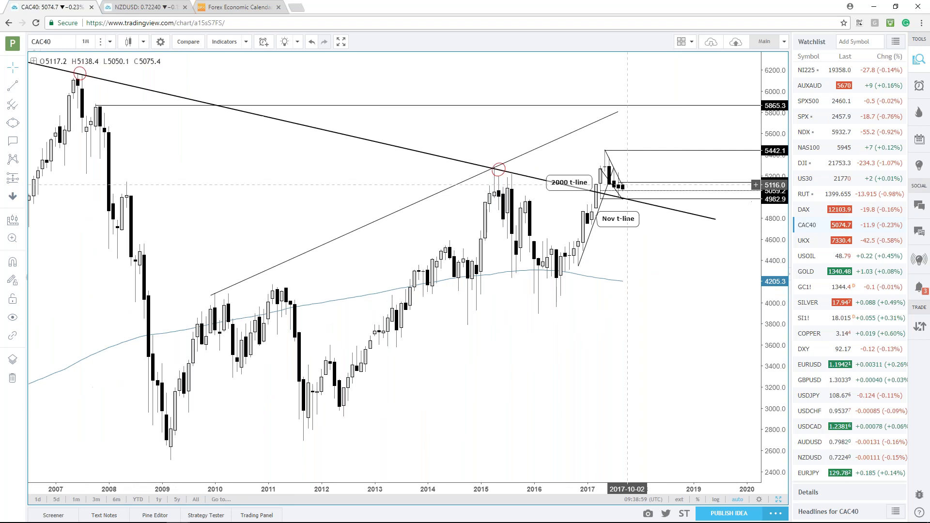
left_click(110, 42)
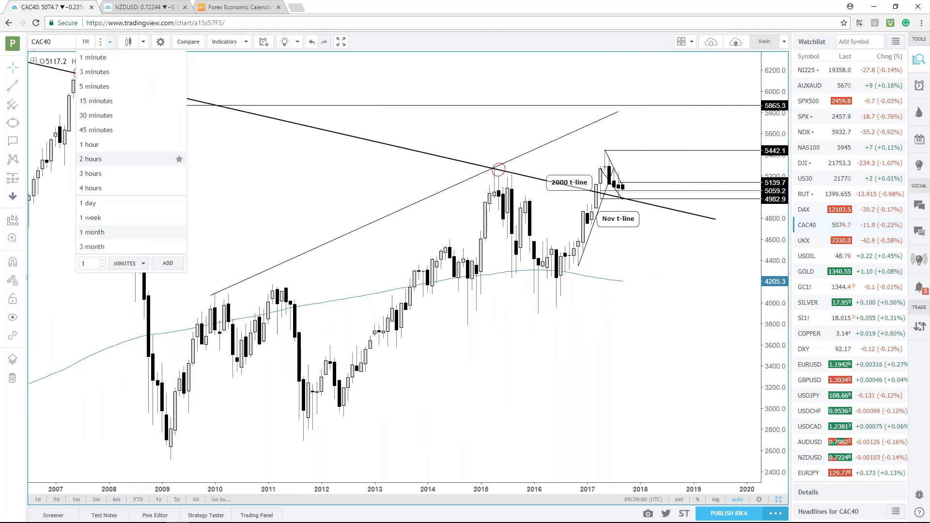
left_click(113, 208)
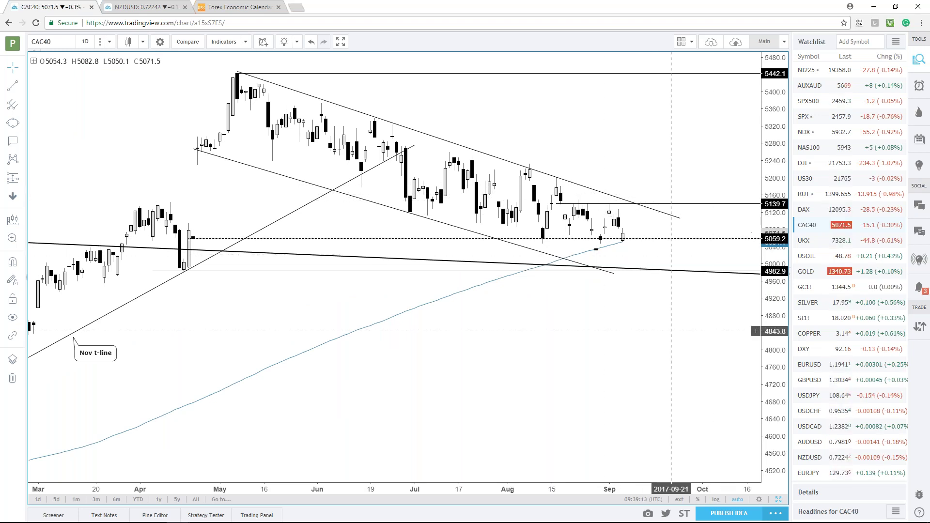
Zoom out the CAC40 daily chart and load UKX from the watchlist
scroll(674, 327, "down", 2)
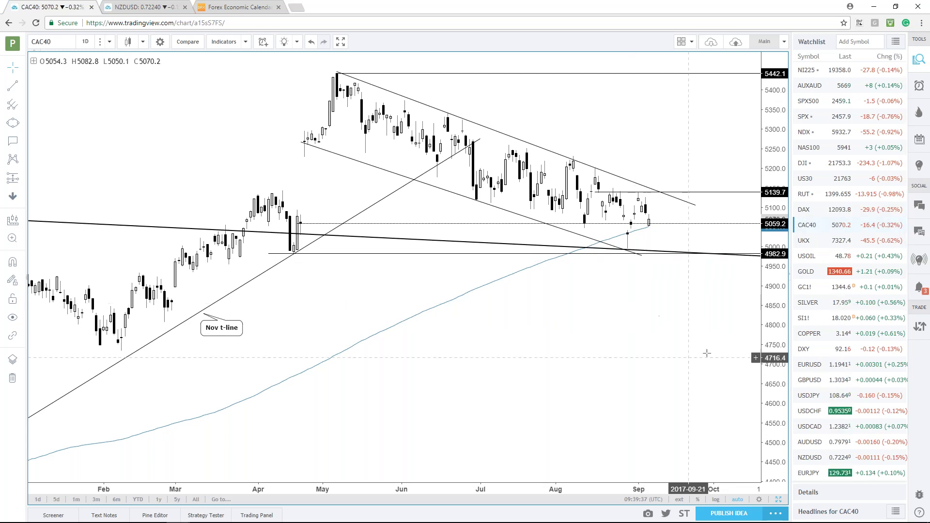
left_click(807, 246)
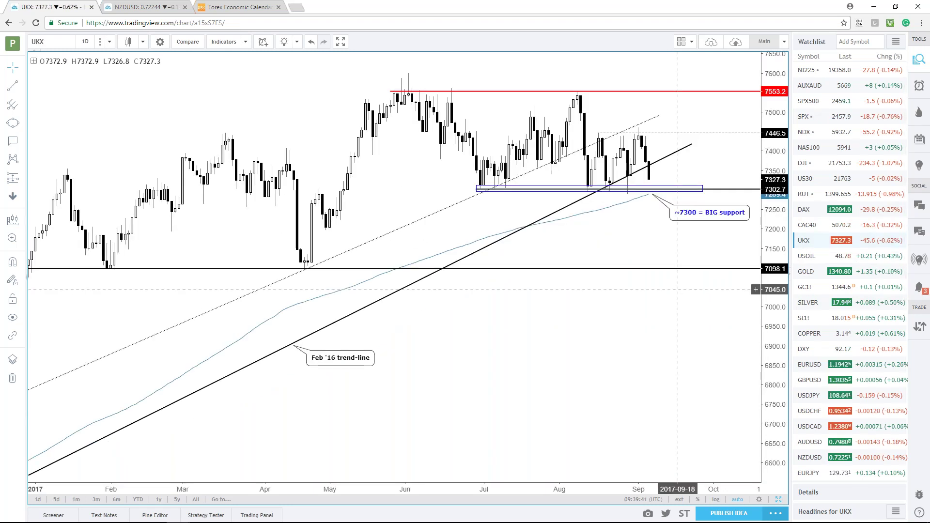
Nudge the '~7300 = BIG support' callout slightly right on the UKX chart
scroll(677, 279, "up", 2)
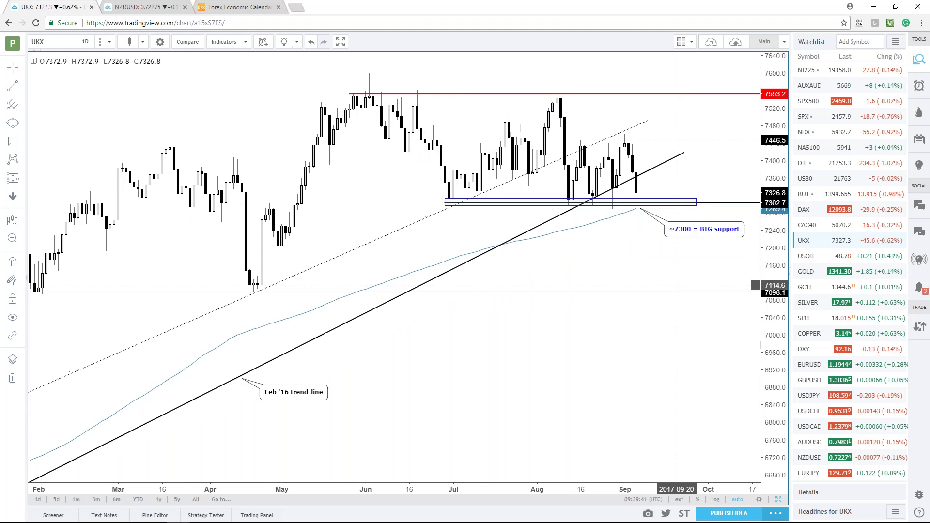
left_click(686, 228)
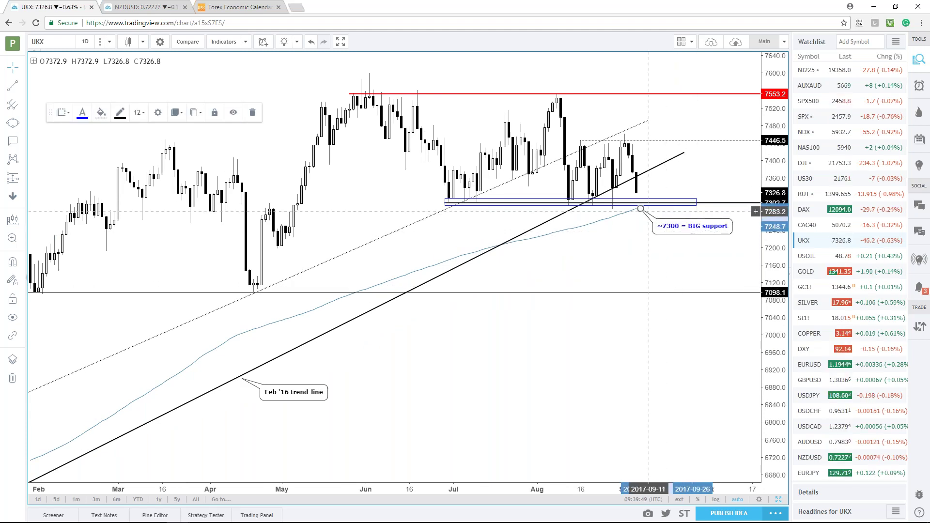
left_click_drag(652, 212, 663, 212)
left_click(635, 228)
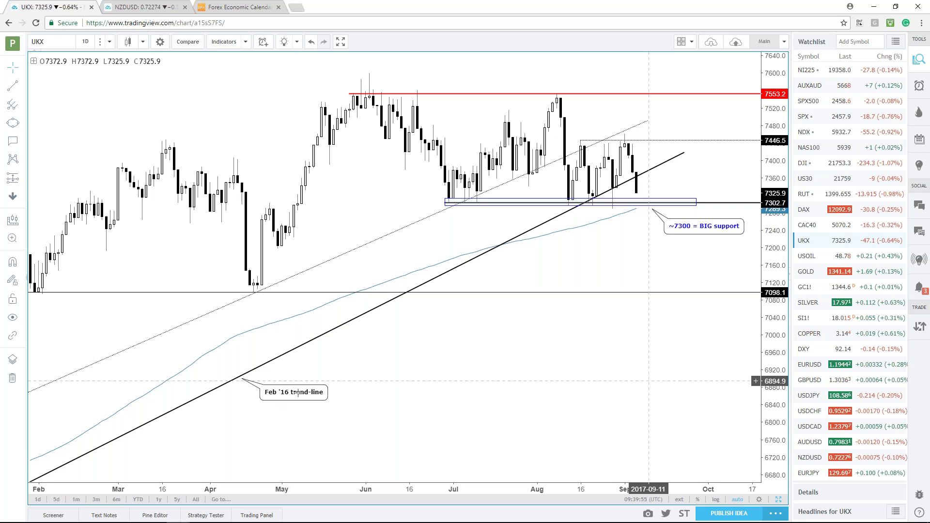
Inspect the Feb '16 trend-line and 7300 support rectangle, then switch to the DailyFX calendar
scroll(326, 386, "down", 1)
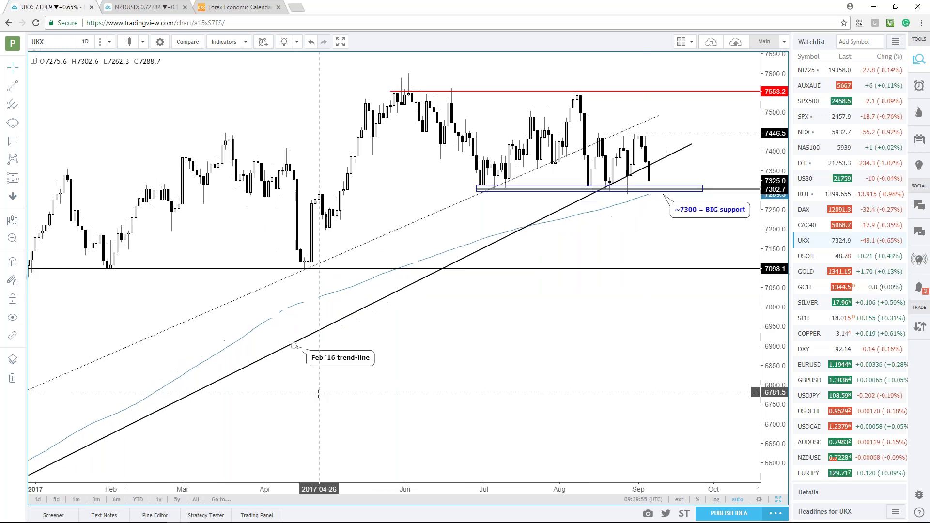
left_click(334, 356)
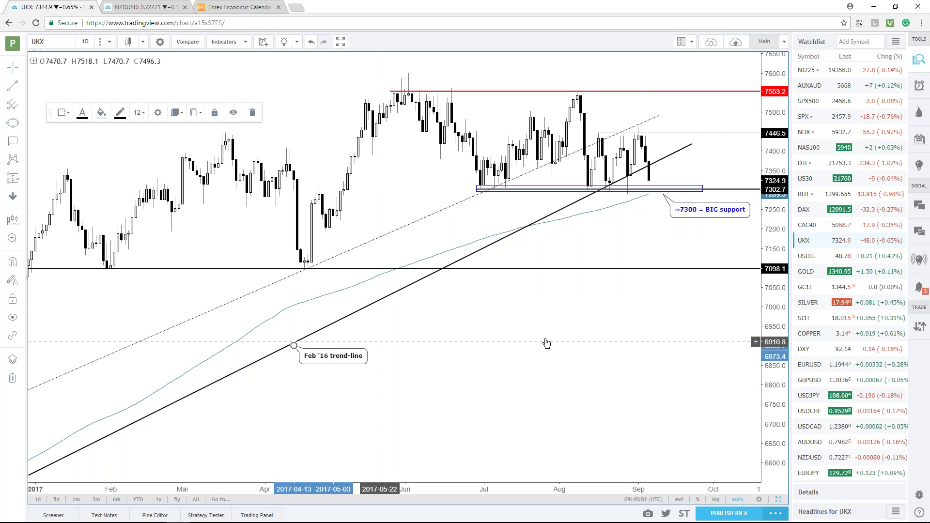
scroll(379, 342, "up", 2)
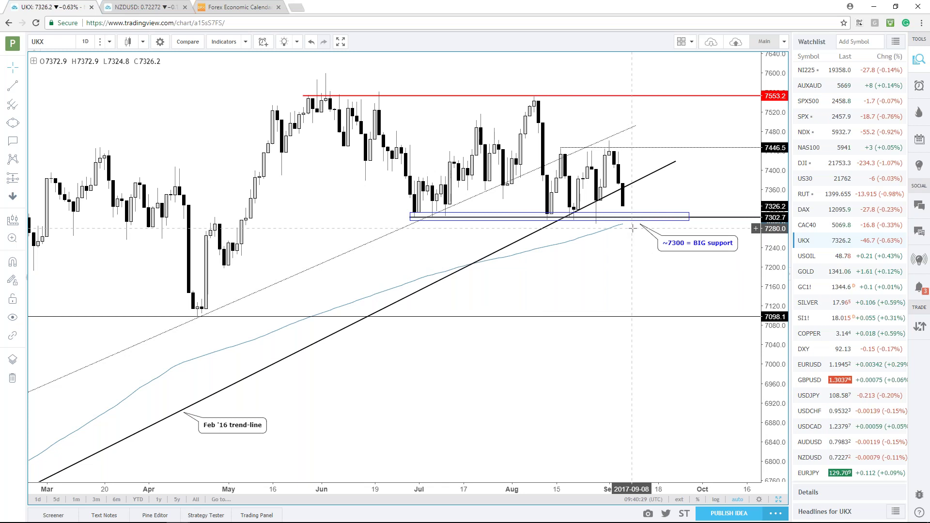
left_click(572, 220)
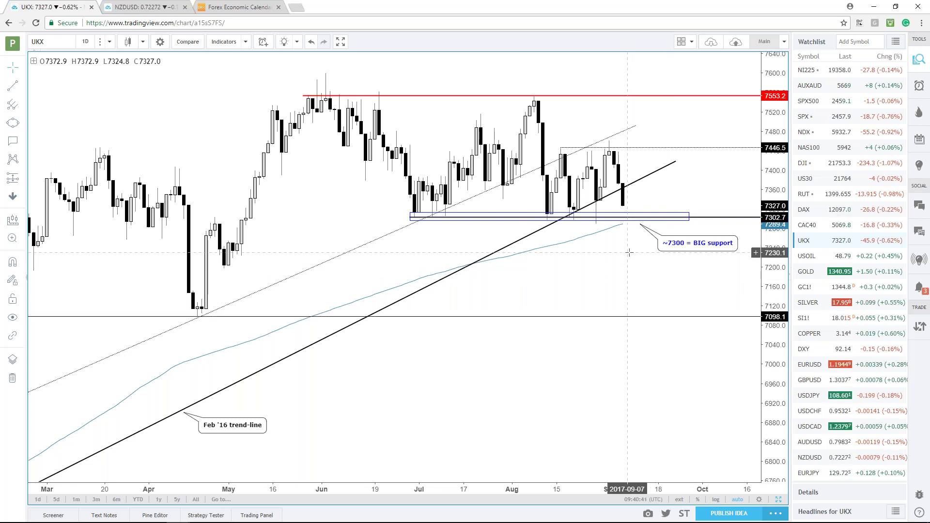
left_click(636, 213)
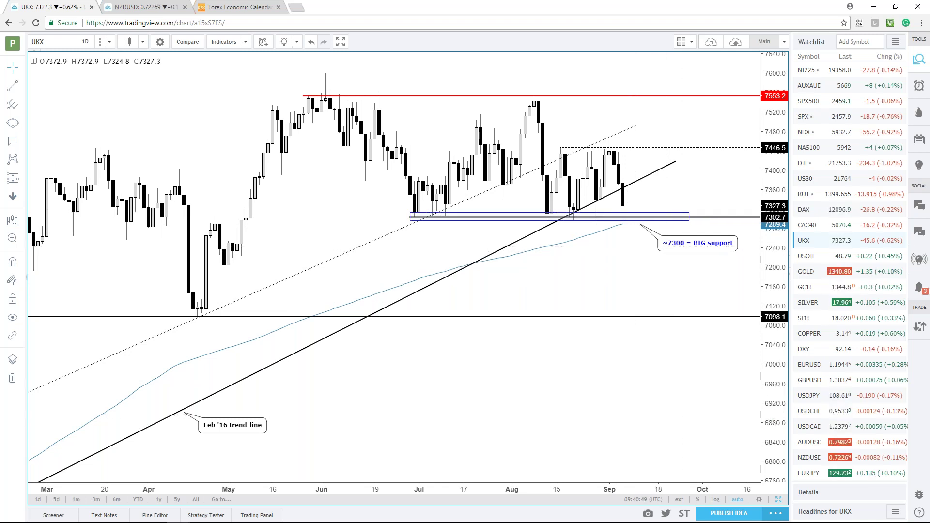
scroll(822, 359, "down", 3)
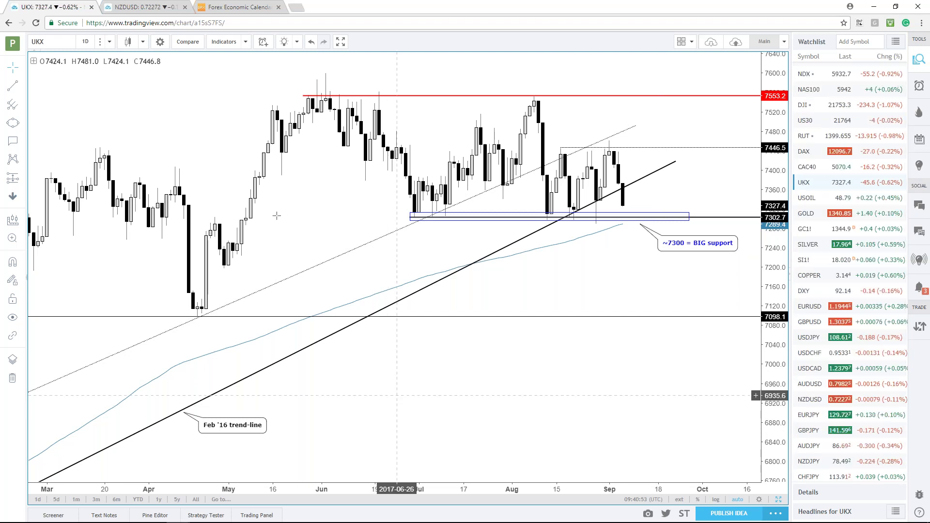
key("ctrl+3")
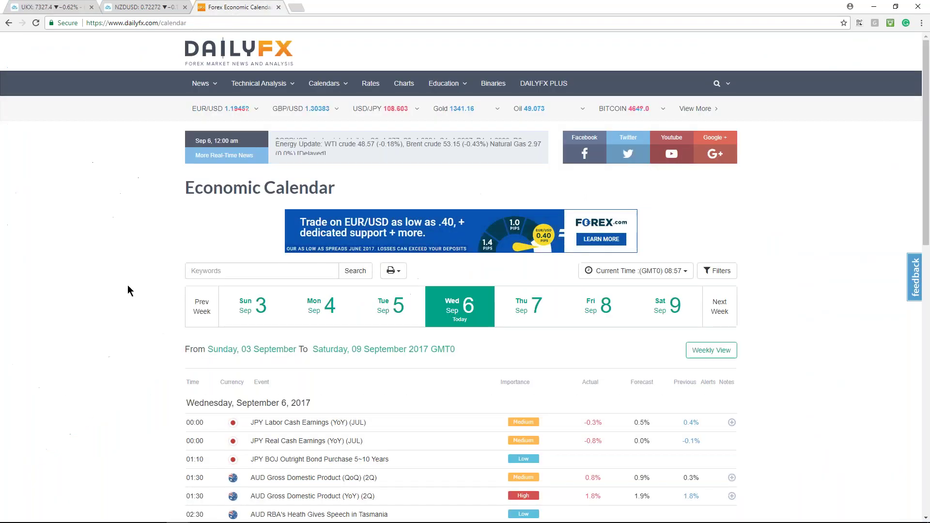
Scroll through DailyFX's Wednesday Sep 6 events, then go back to the UKX chart tab
scroll(127, 285, "down", 15)
scroll(127, 287, "up", 3)
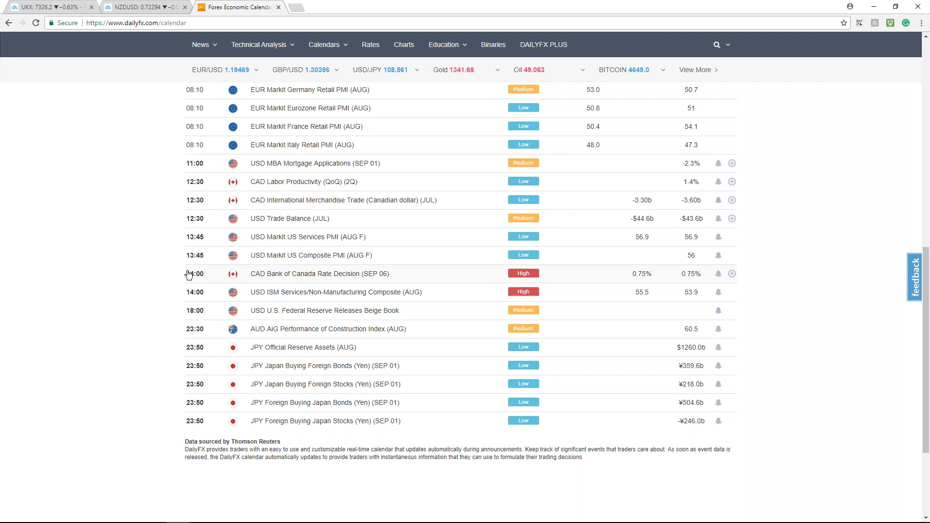
scroll(152, 286, "up", 5)
scroll(152, 289, "up", 1)
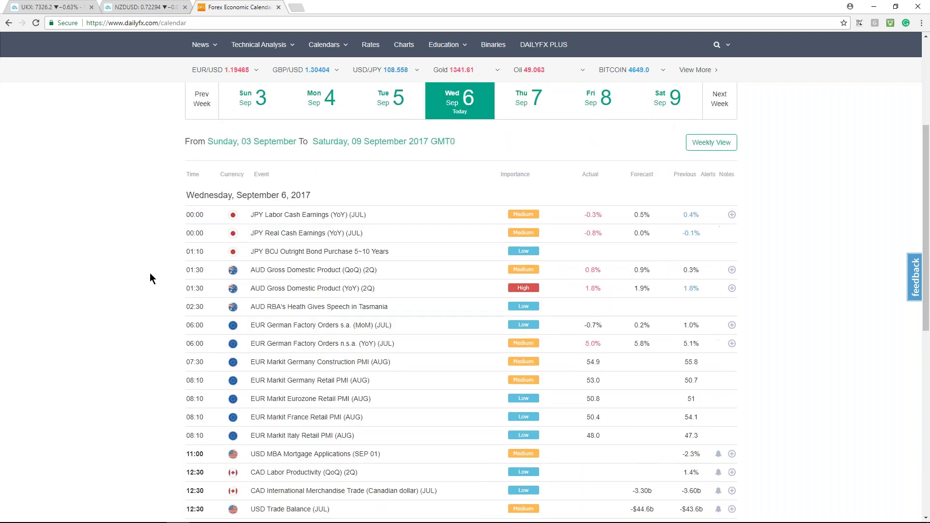
left_click(42, 9)
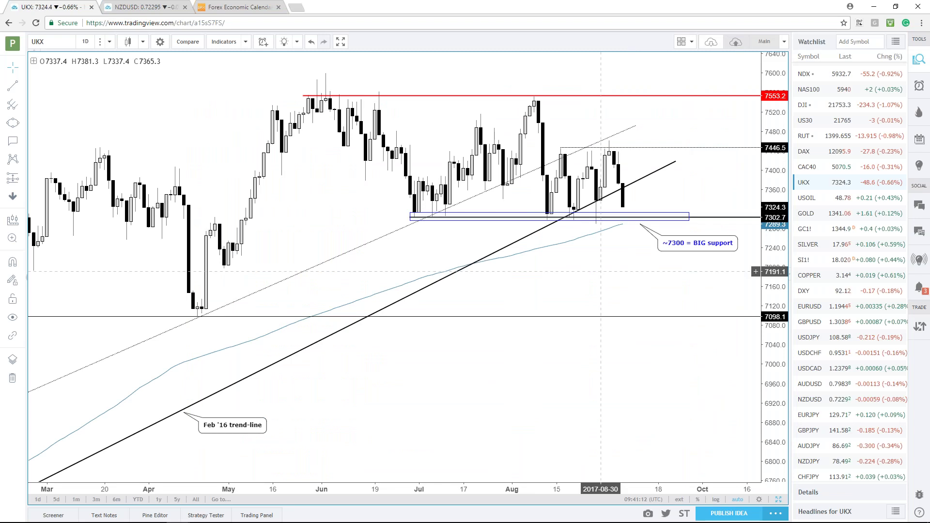
Zoom the UKX chart, then load EURUSD from the watchlist
scroll(601, 271, "up", 2)
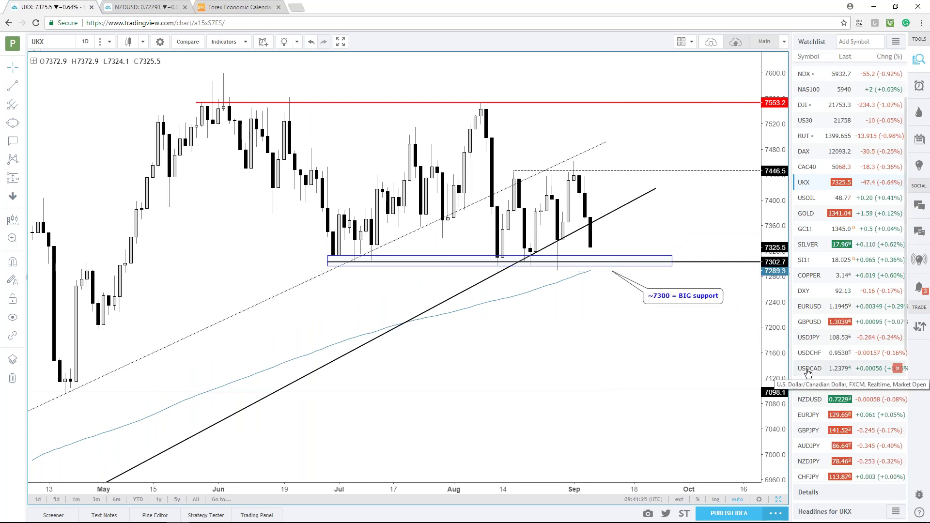
left_click(805, 308)
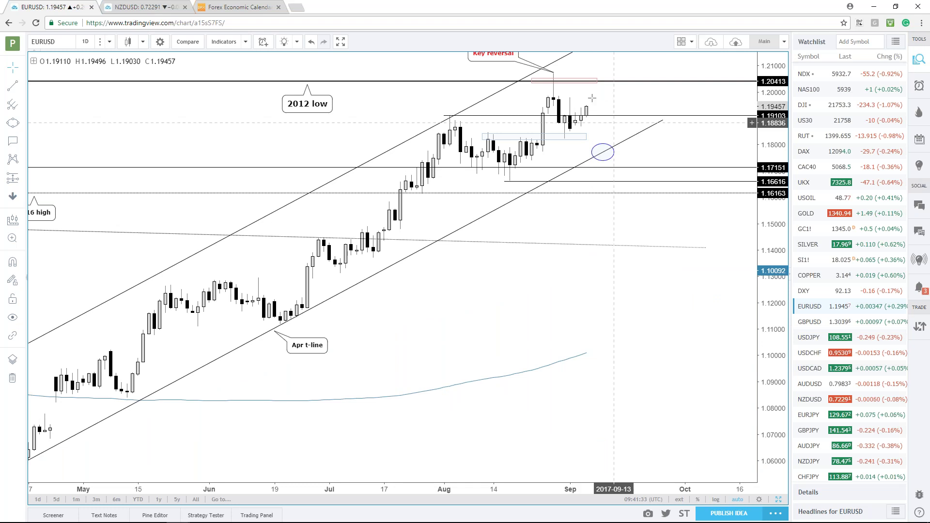
scroll(550, 213, "down", 2)
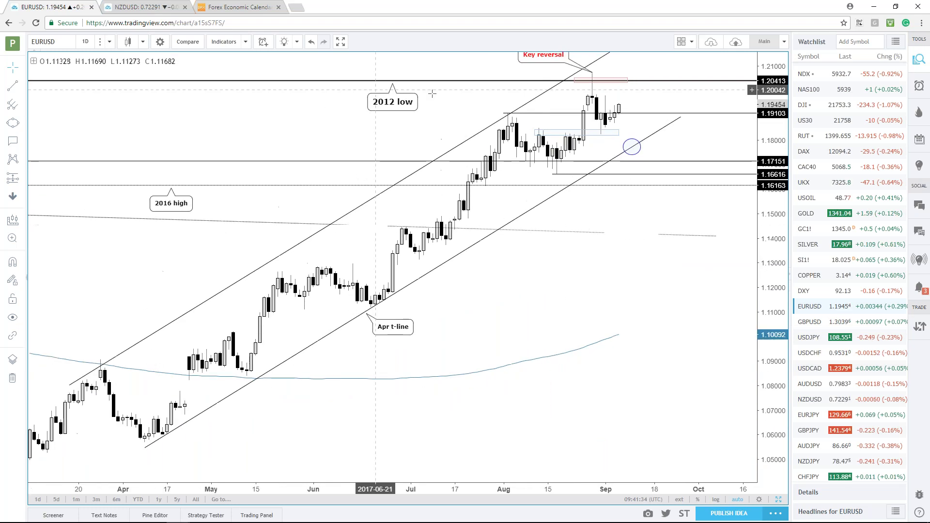
scroll(773, 127, "down", 2)
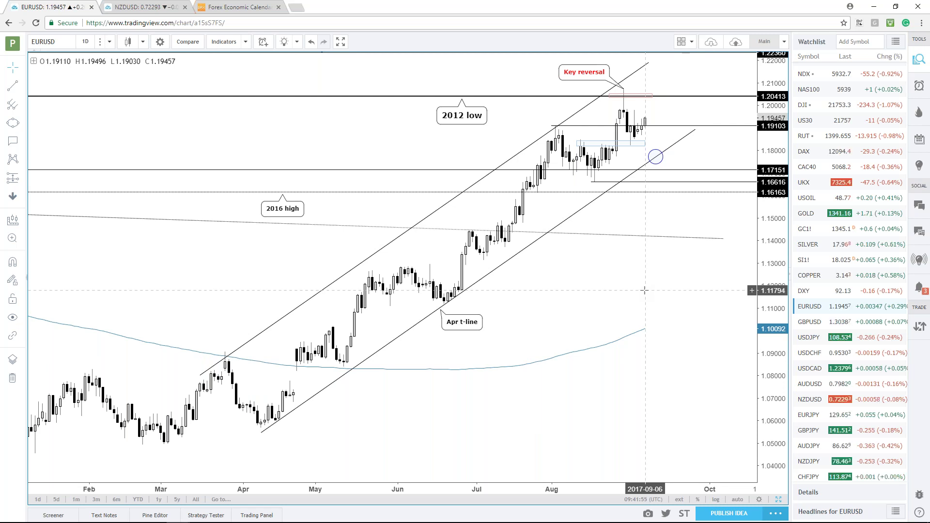
scroll(644, 291, "up", 1)
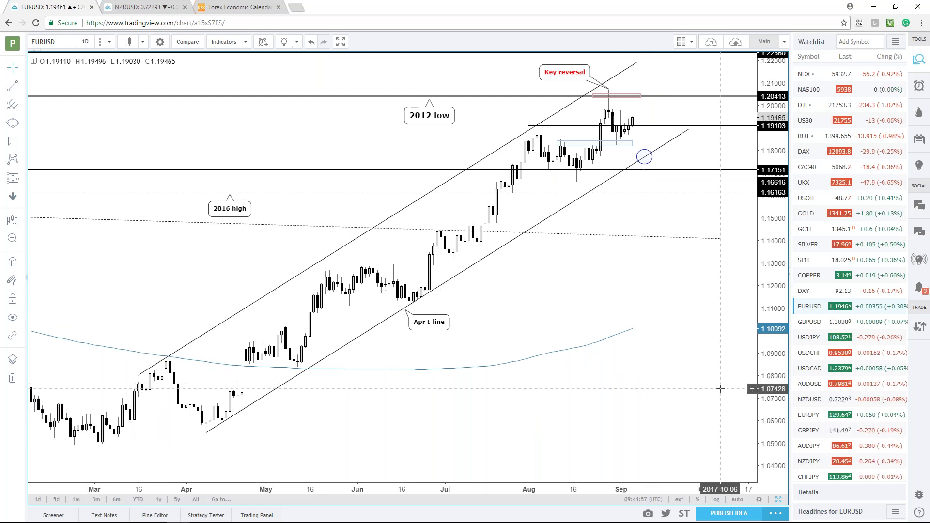